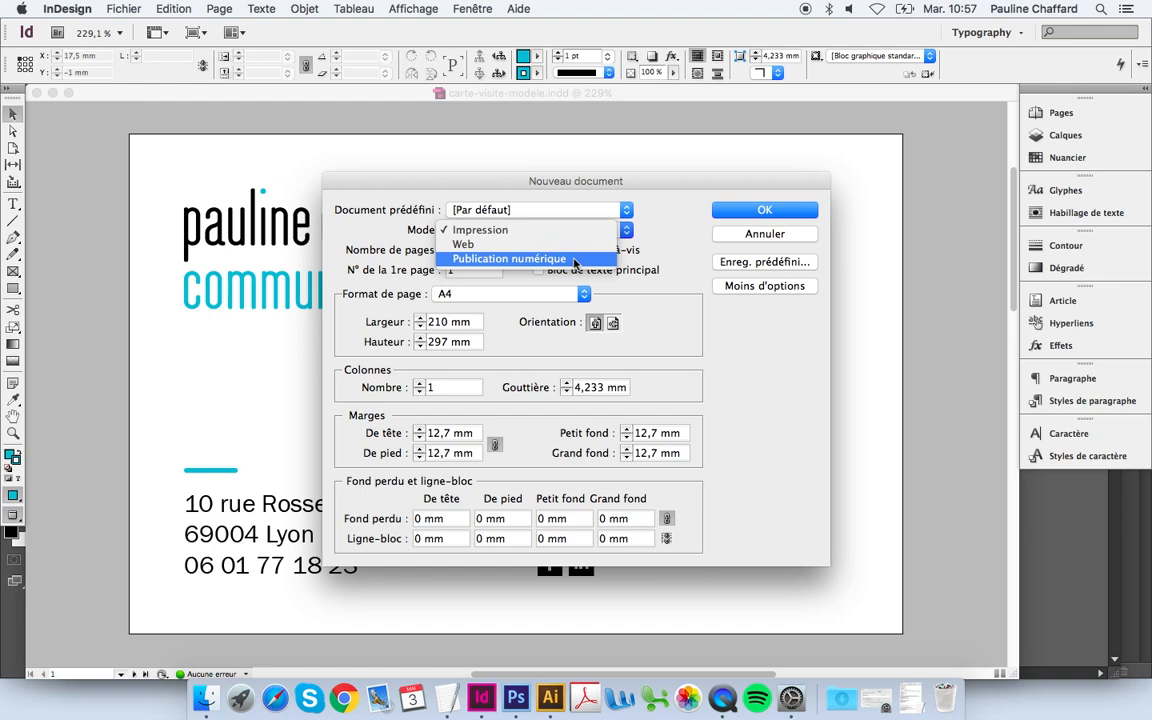
# Step: Set the new document to print mode, 2 pages without facing pages, 85 × 55 mm landscape
pyautogui.click(596, 228)
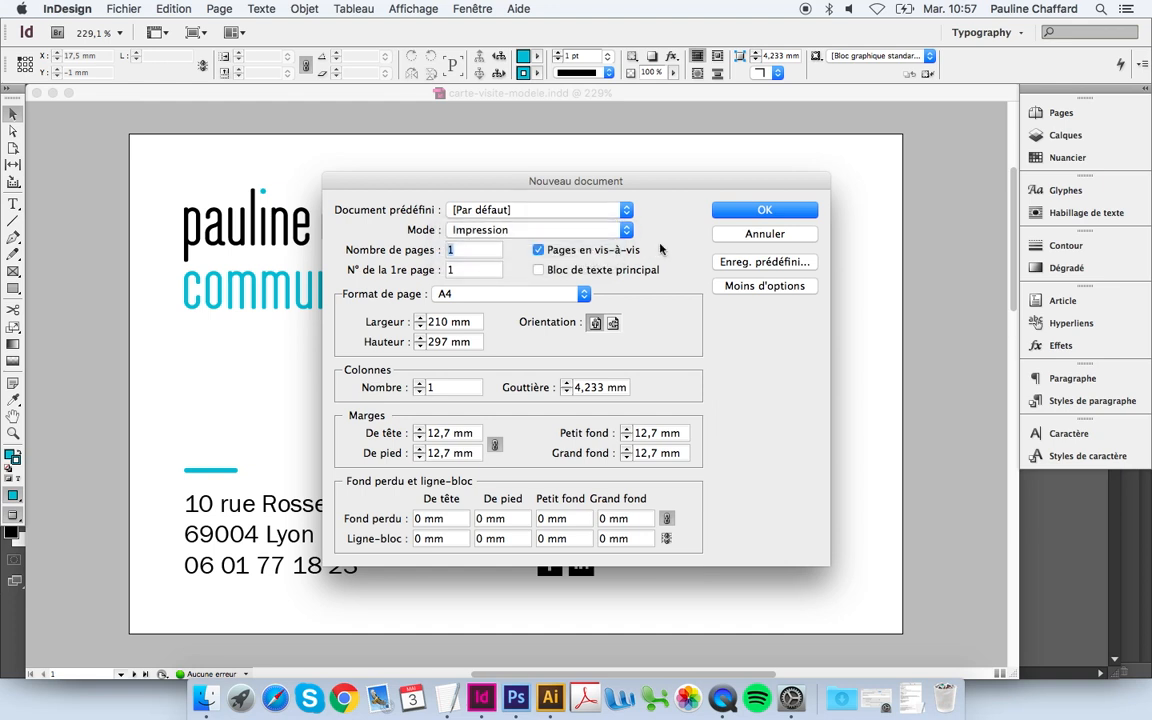
pyautogui.write('2')
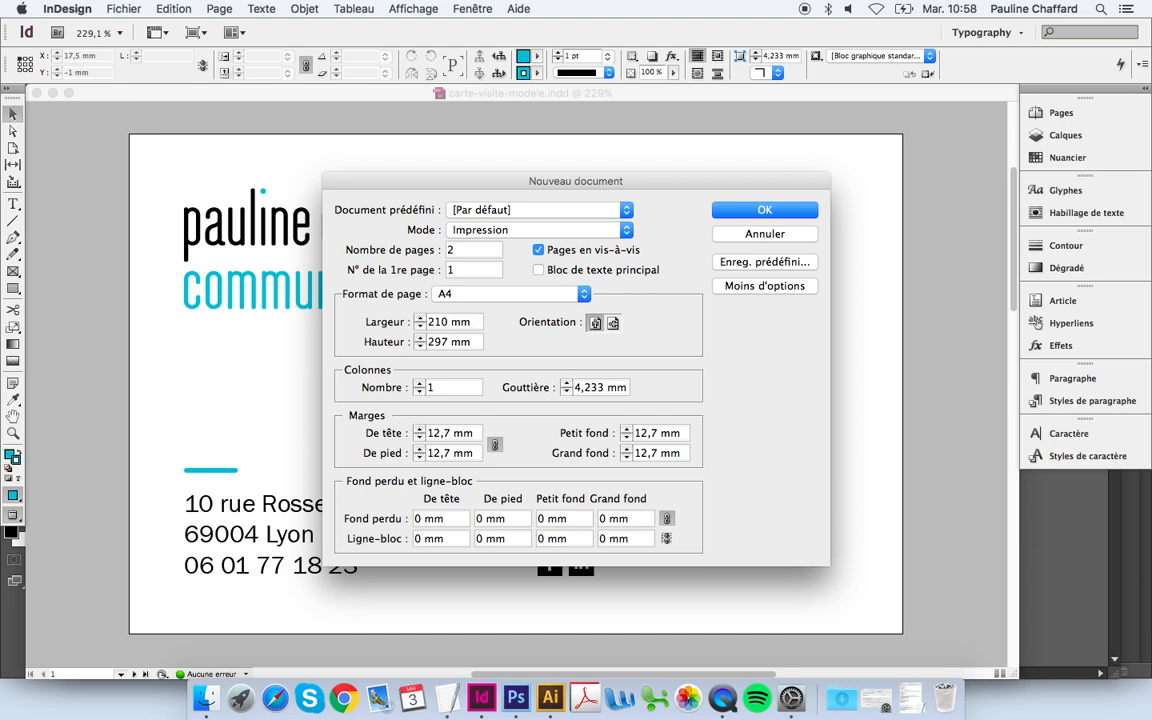
pyautogui.click(538, 251)
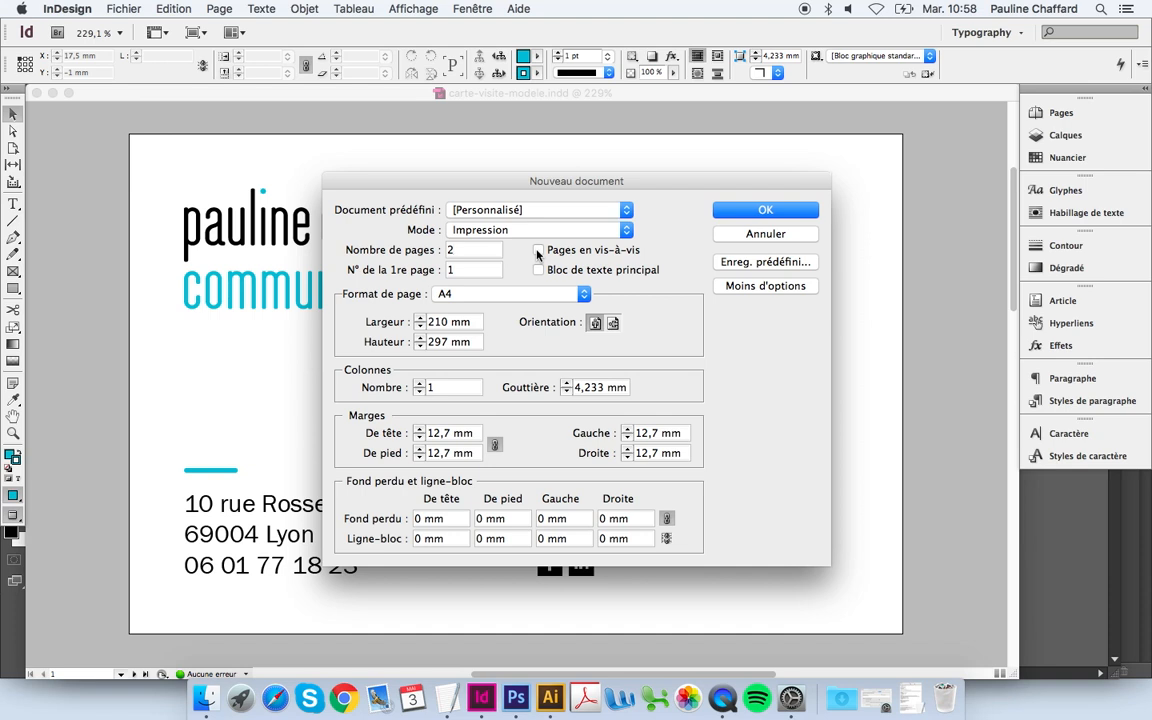
pyautogui.click(519, 298)
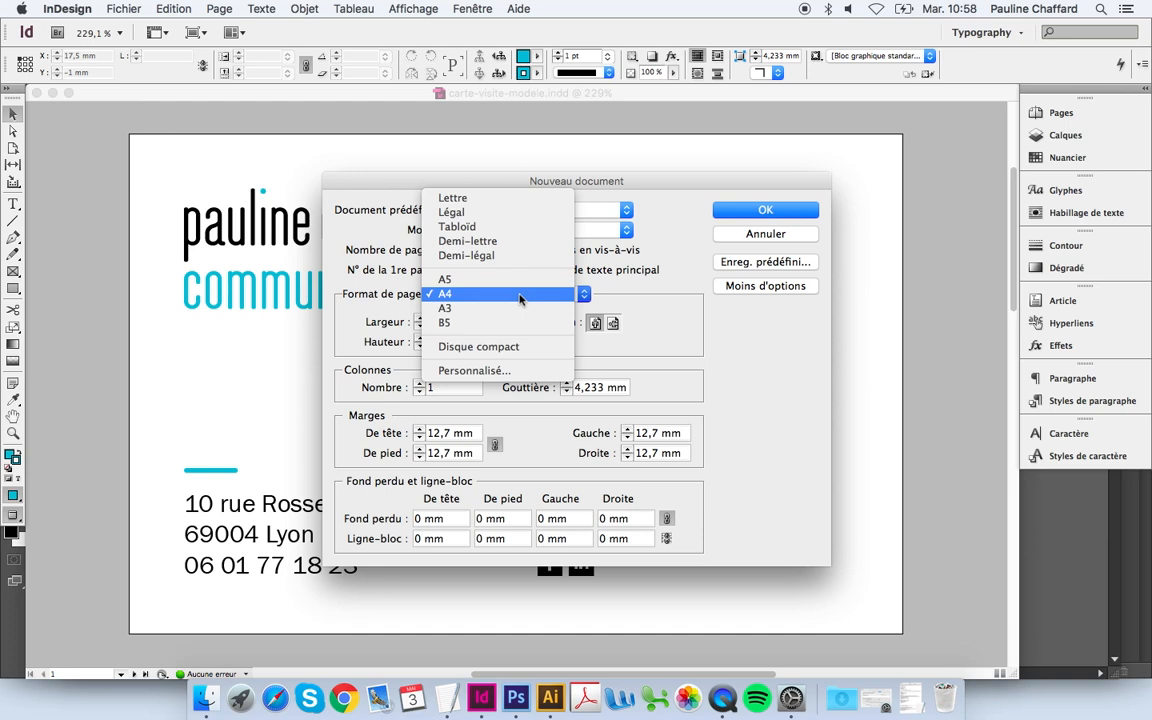
pyautogui.click(519, 295)
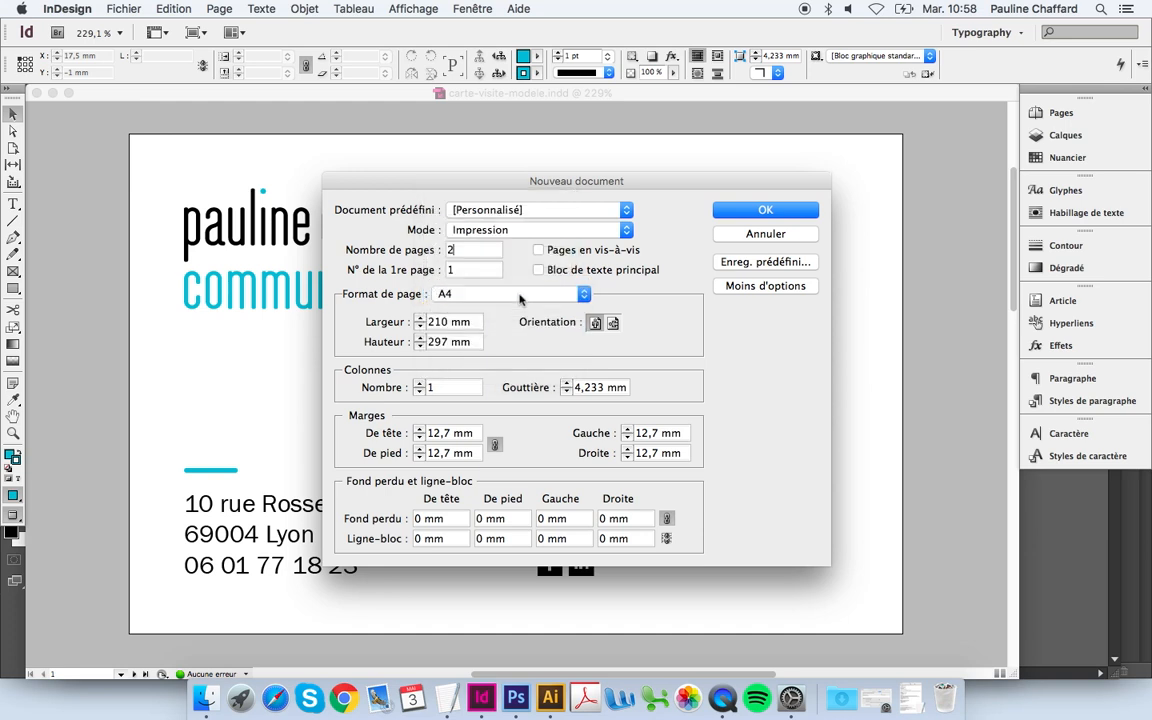
pyautogui.doubleClick(437, 322)
pyautogui.write('85')
pyautogui.doubleClick(437, 342)
pyautogui.write('55')
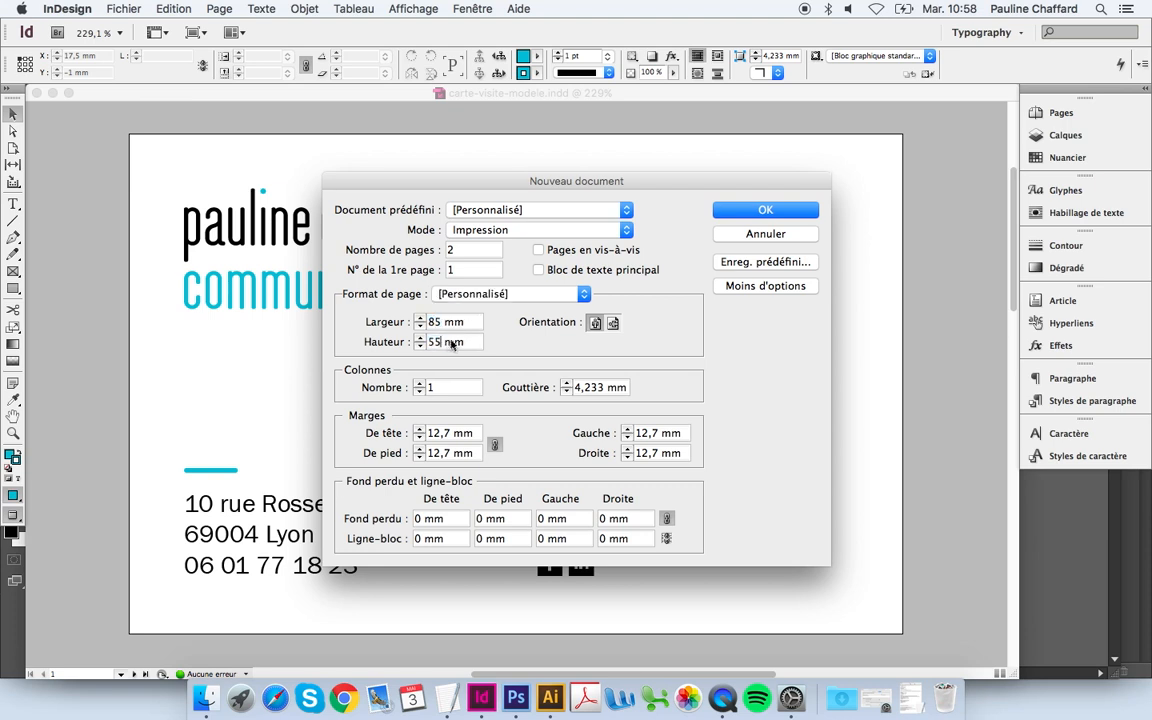
pyautogui.click(480, 323)
# Step: Keep the page landscape and set all linked margins to 6 mm
pyautogui.click(596, 324)
pyautogui.click(613, 323)
pyautogui.moveTo(449, 438); pyautogui.dragTo(428, 438)
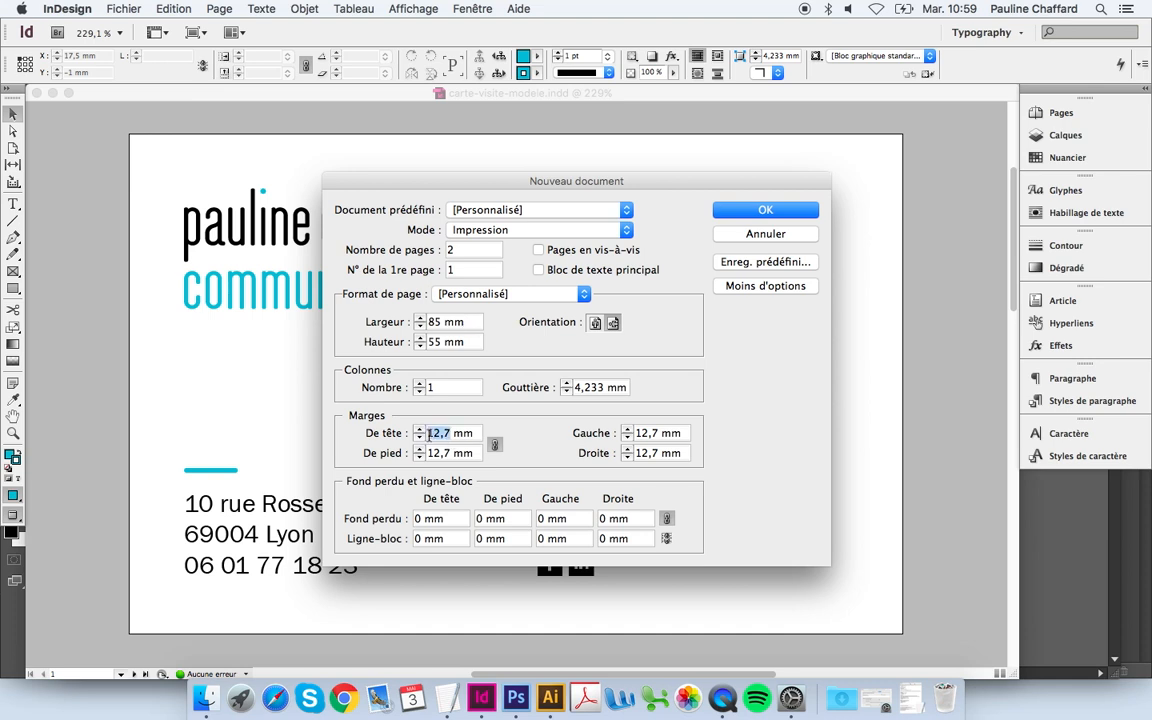
pyautogui.write('6')
pyautogui.click(449, 457)
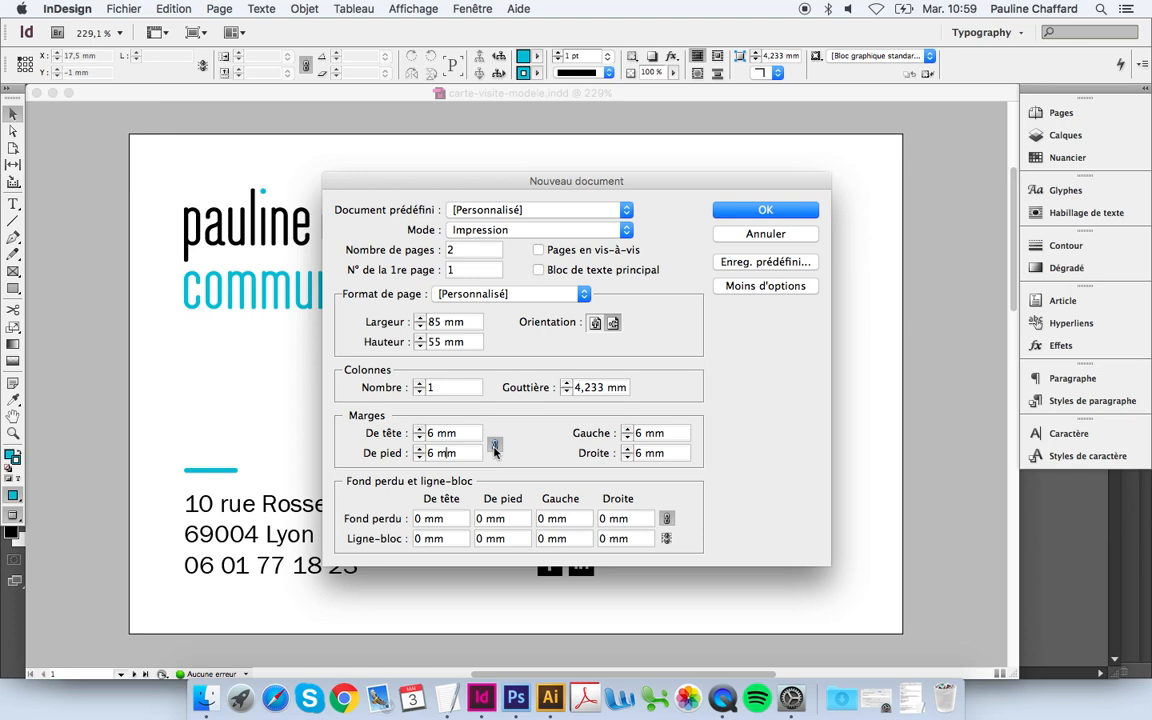
# Step: Try unlinked 12 mm side margins, then relink so every margin stays 6 mm
pyautogui.click(494, 447)
pyautogui.doubleClick(640, 433)
pyautogui.write('12')
pyautogui.doubleClick(638, 453)
pyautogui.write('12')
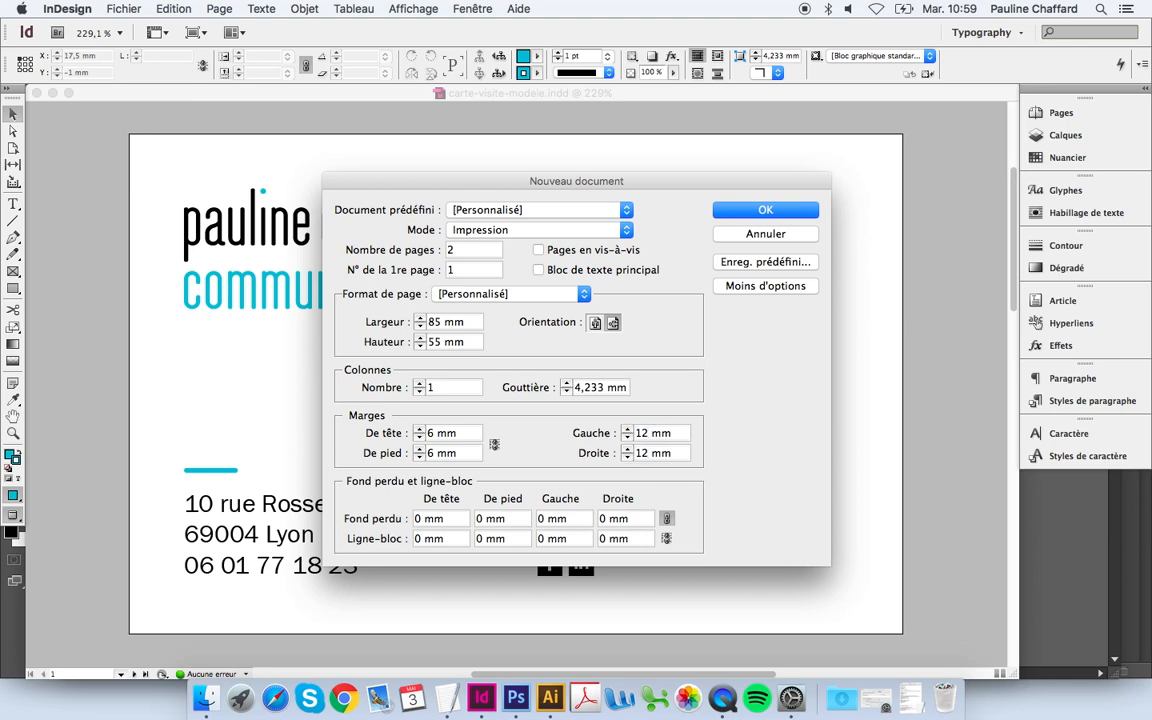
pyautogui.click(495, 446)
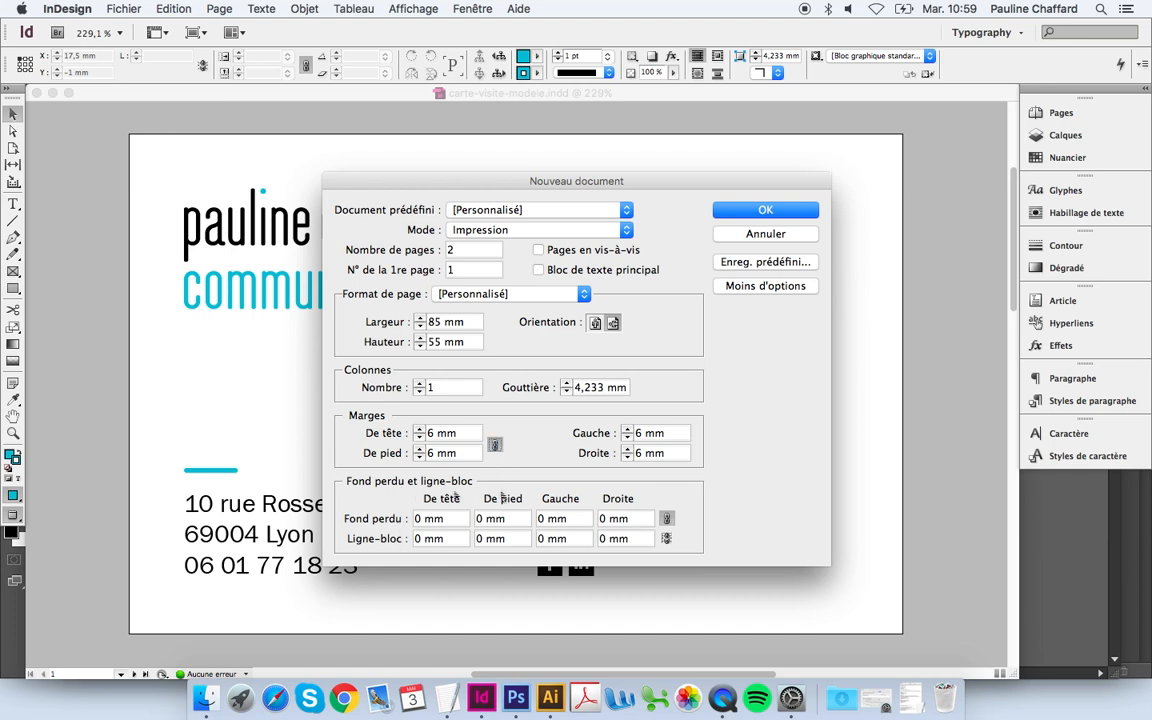
pyautogui.click(768, 287)
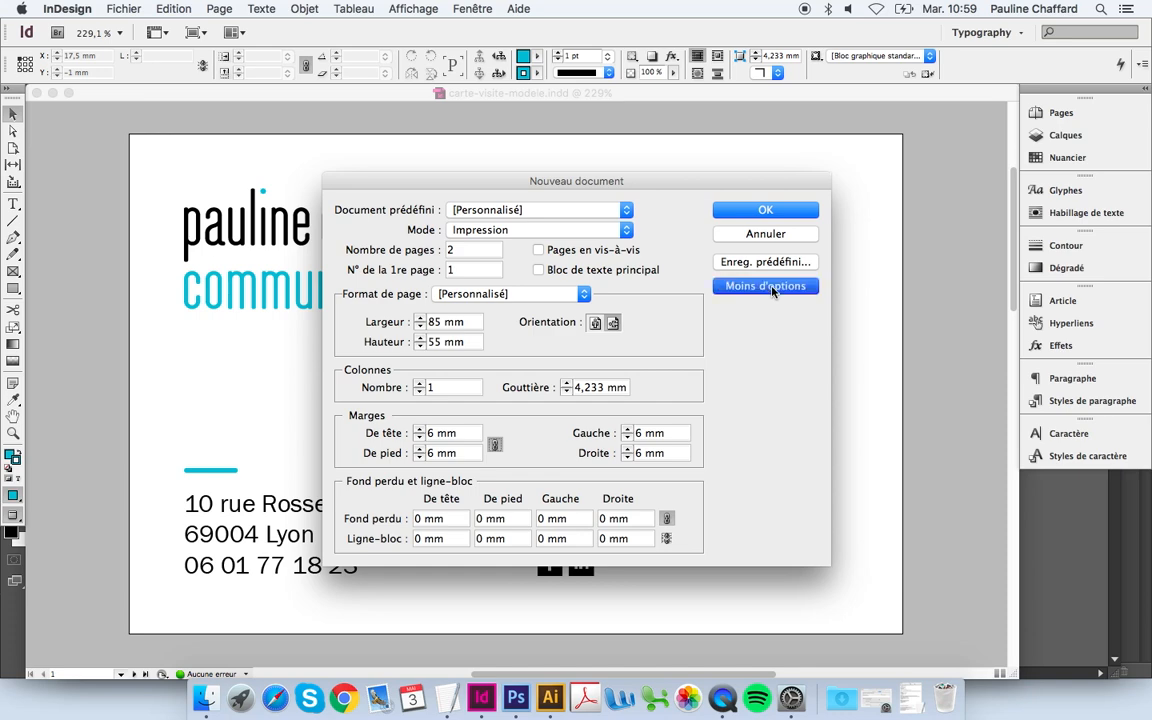
# Step: Add a 3 mm bleed on all sides and create the 85 × 55 mm document
pyautogui.click(770, 287)
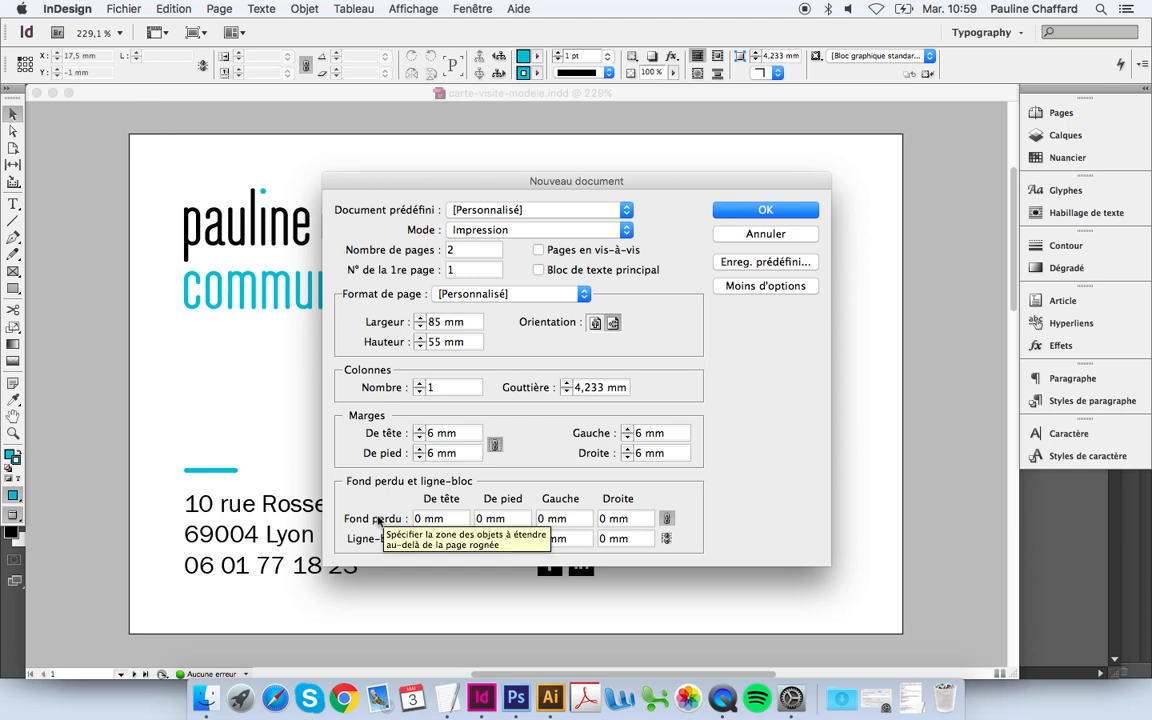
pyautogui.click(412, 519)
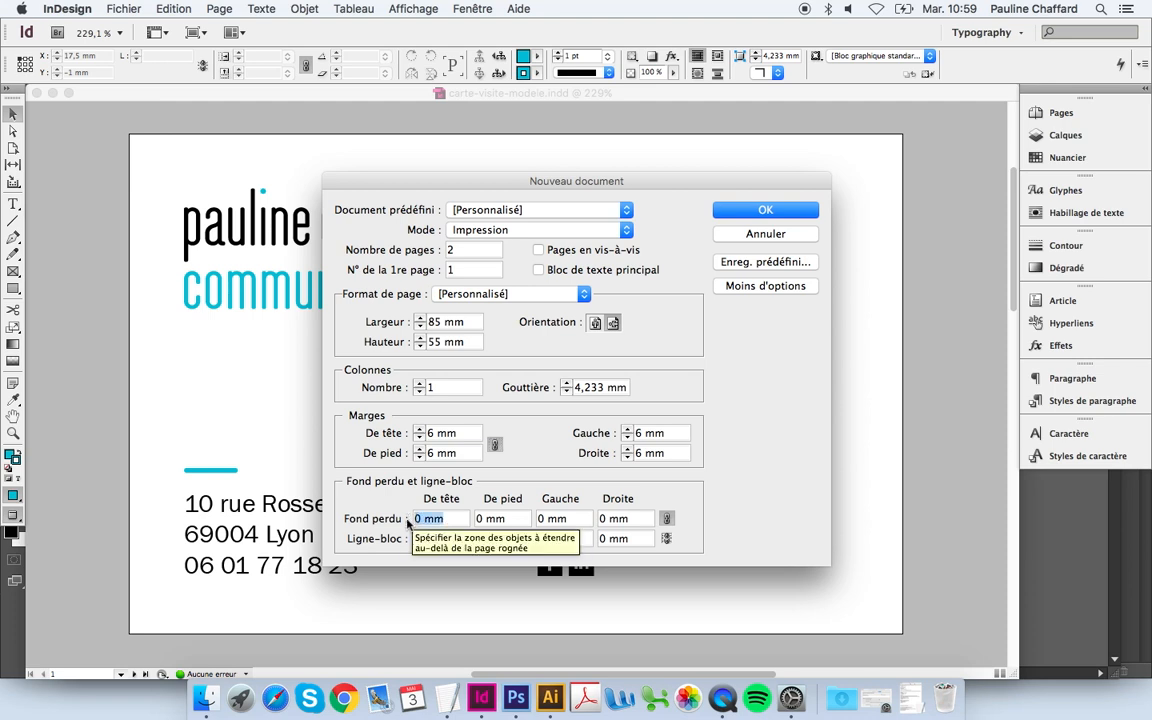
pyautogui.write('3')
pyautogui.press('Tab')
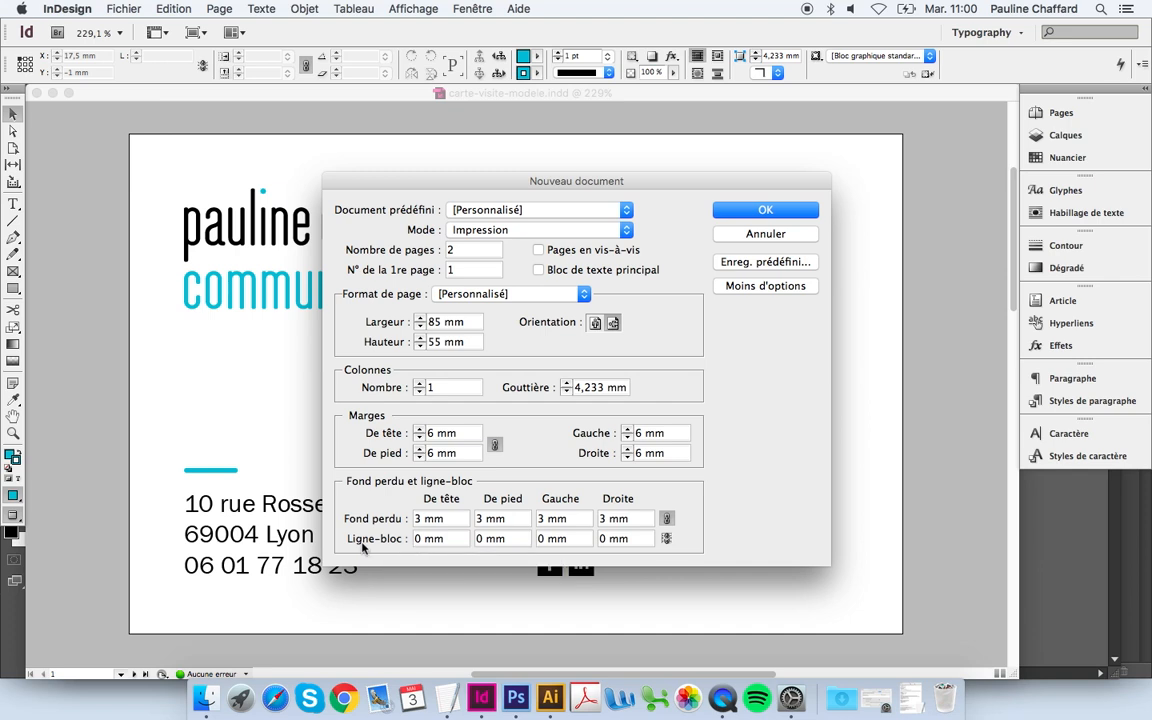
pyautogui.click(763, 208)
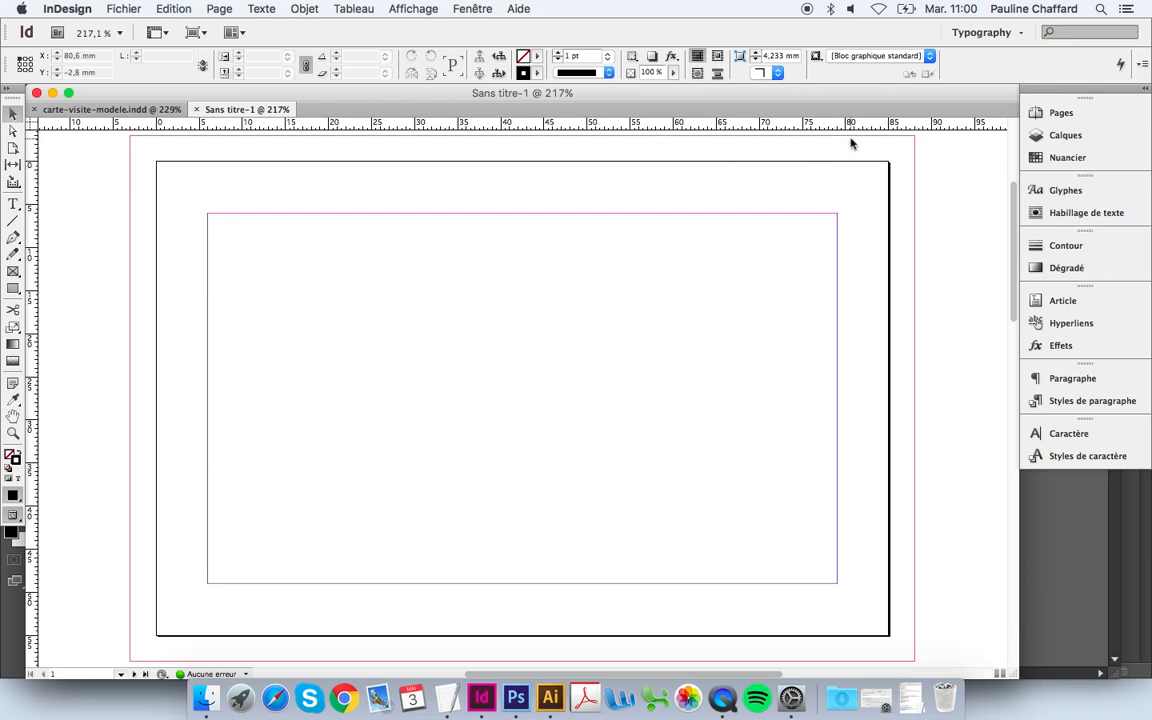
pyautogui.moveTo(890, 212); pyautogui.dragTo(916, 236)
pyautogui.moveTo(838, 322); pyautogui.dragTo(890, 358)
pyautogui.moveTo(1013, 249); pyautogui.dragTo(1013, 247)
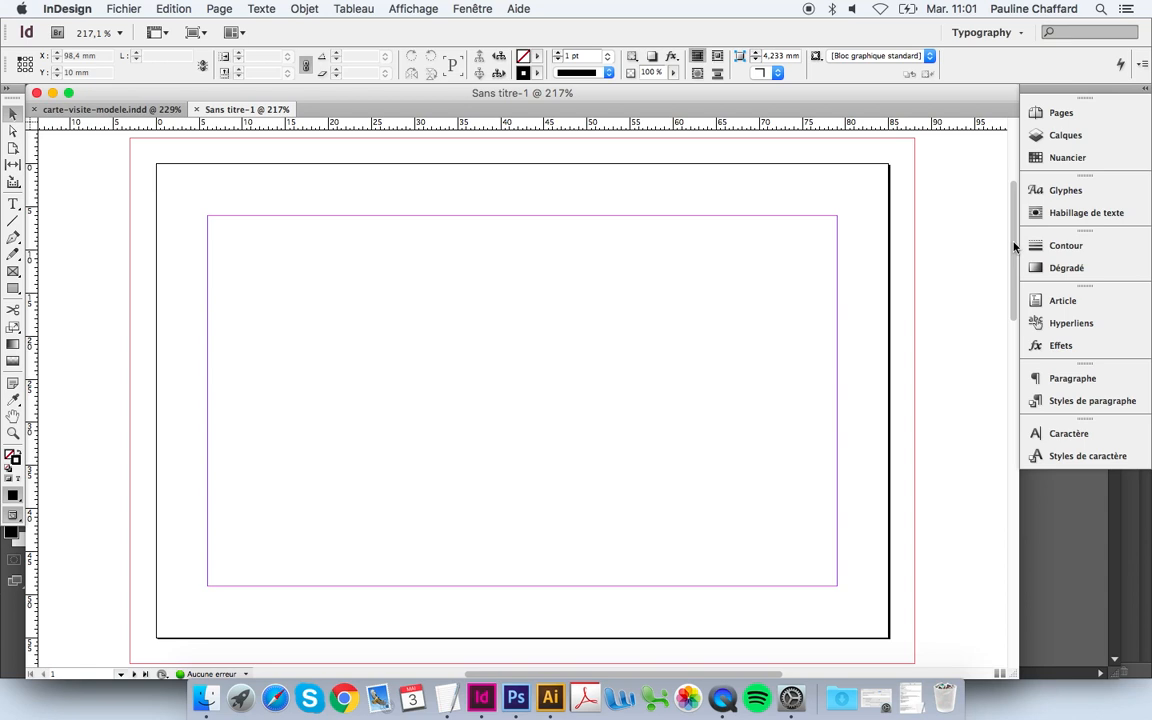
pyautogui.click(476, 9)
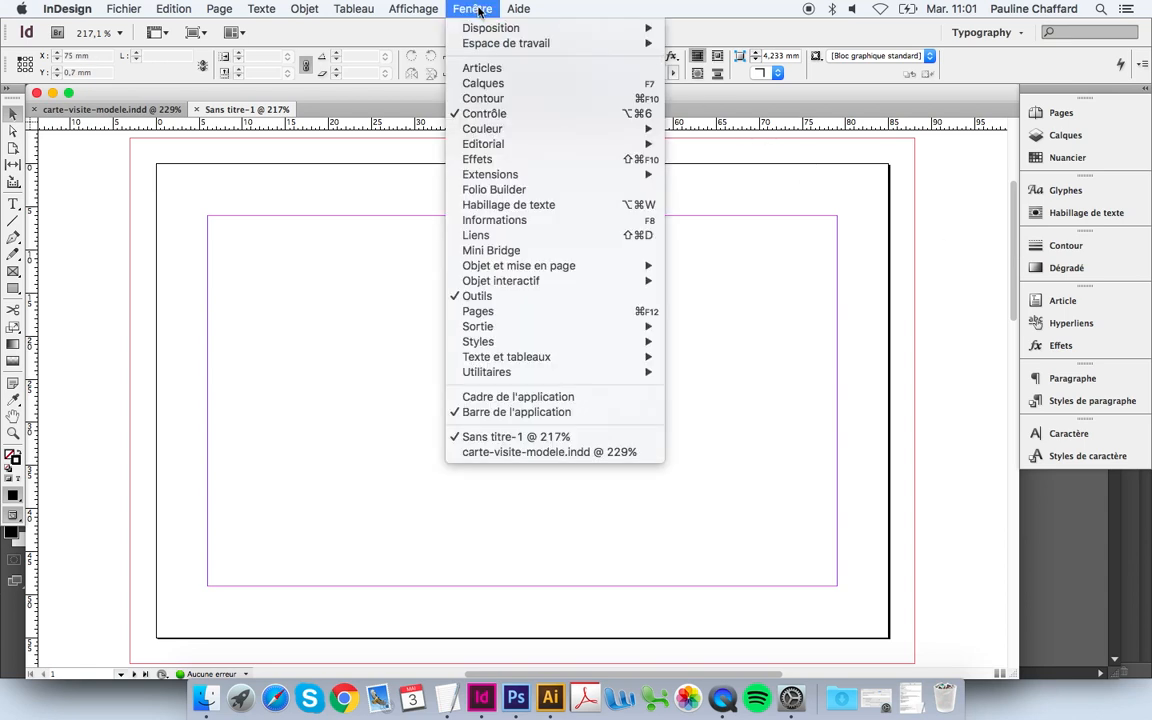
pyautogui.moveTo(484, 44)
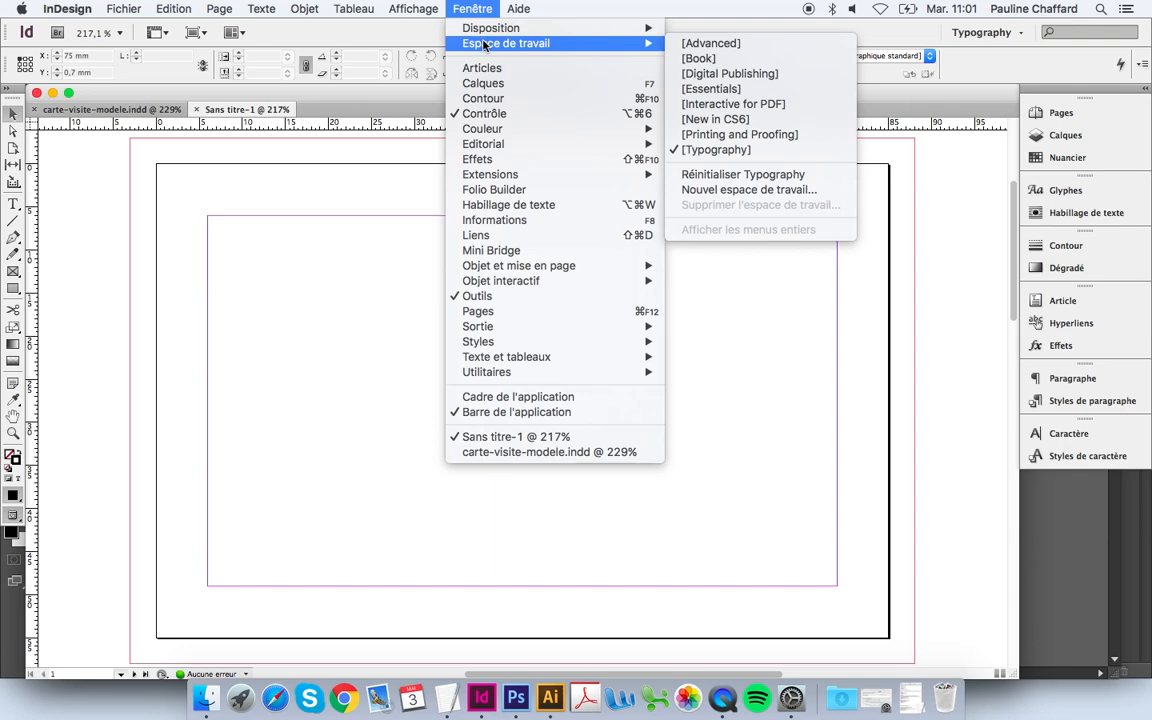
pyautogui.click(781, 152)
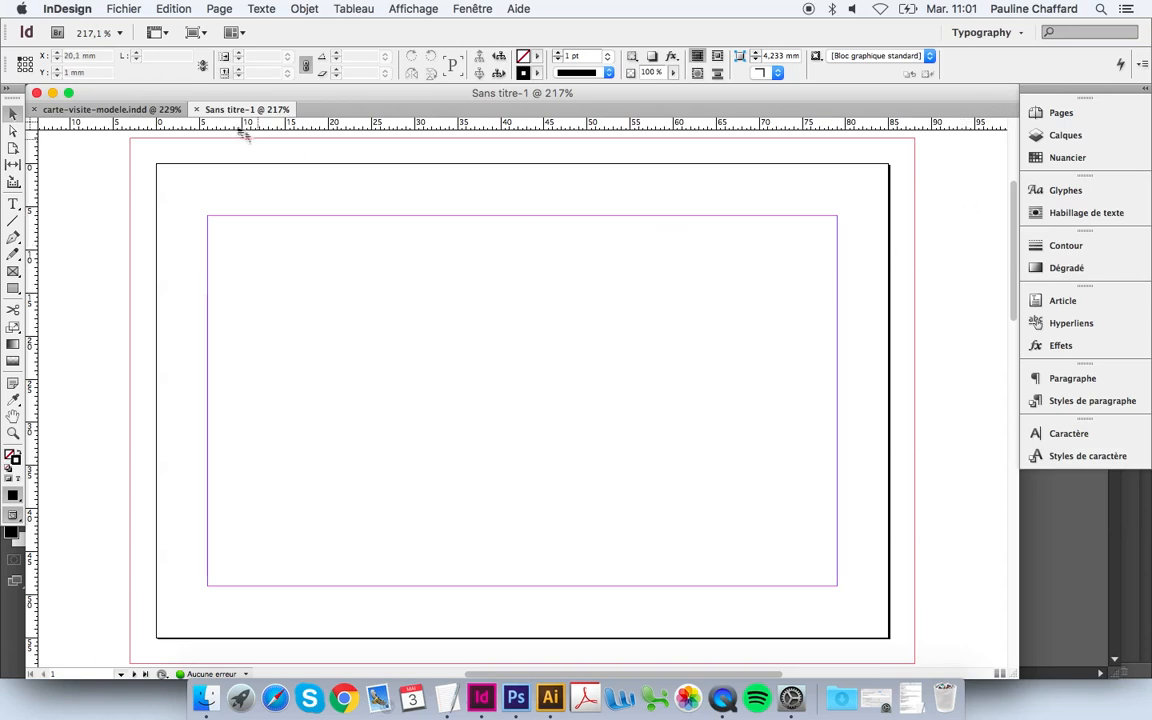
pyautogui.click(174, 9)
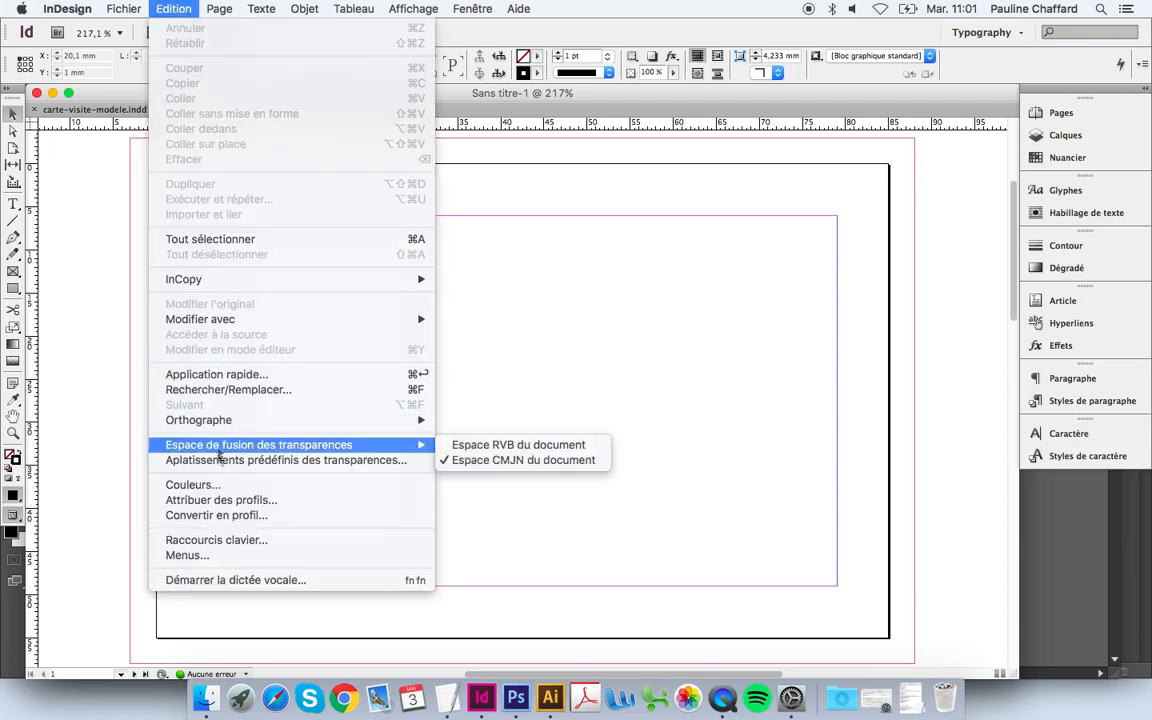
pyautogui.click(217, 486)
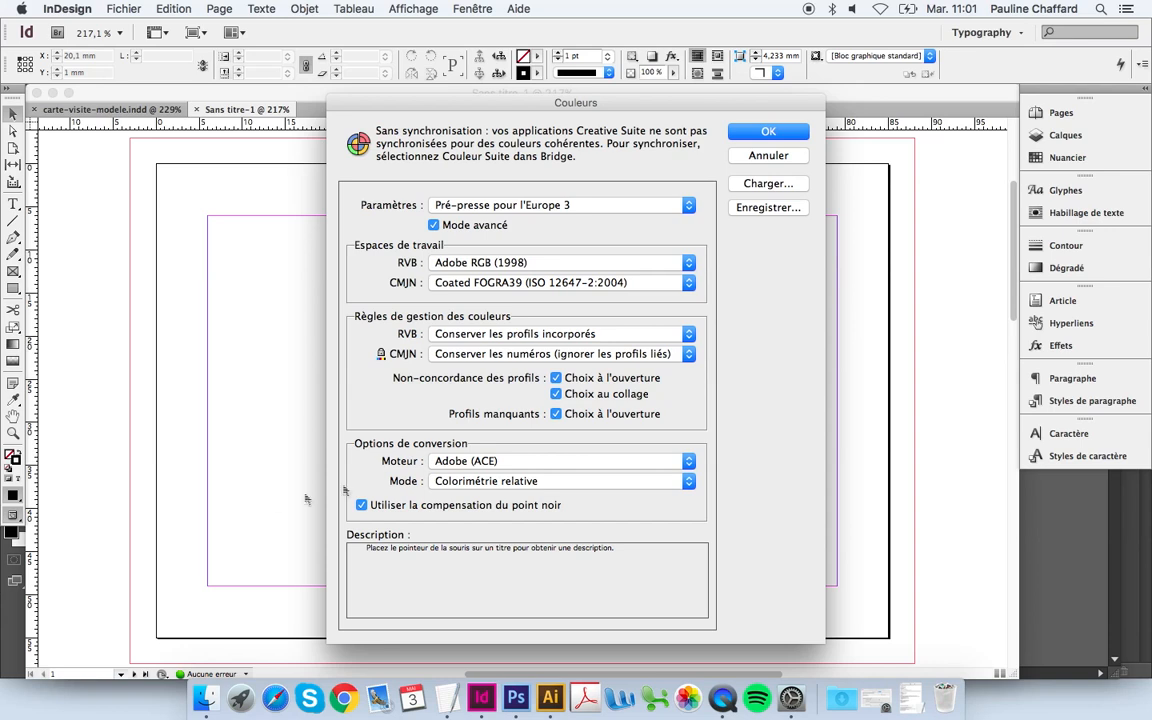
pyautogui.click(643, 205)
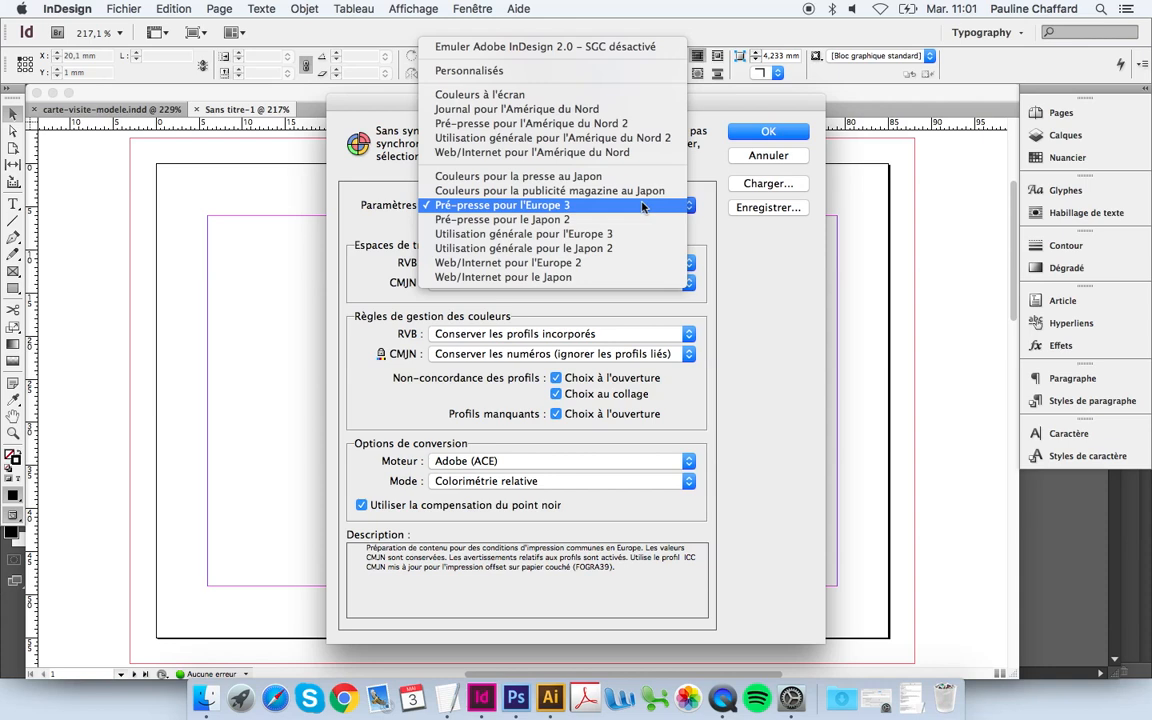
pyautogui.click(643, 206)
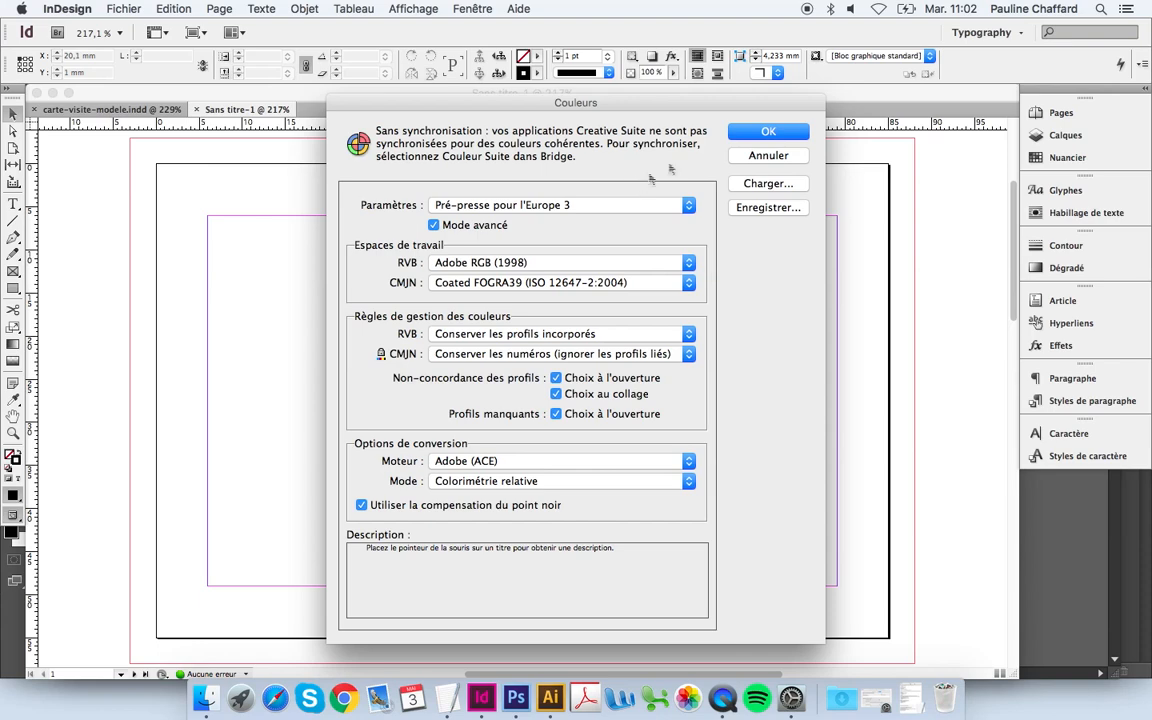
pyautogui.click(762, 133)
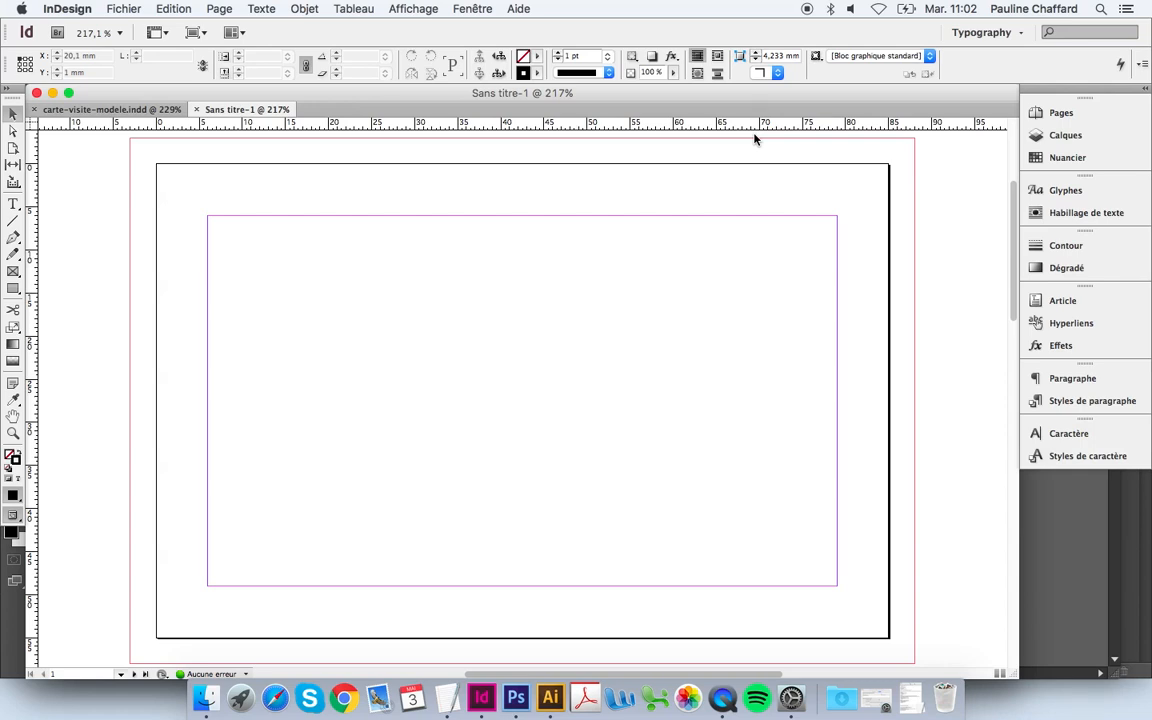
# Step: Draw an empty rectangle frame covering the card page out to the 3 mm bleed
pyautogui.click(15, 271)
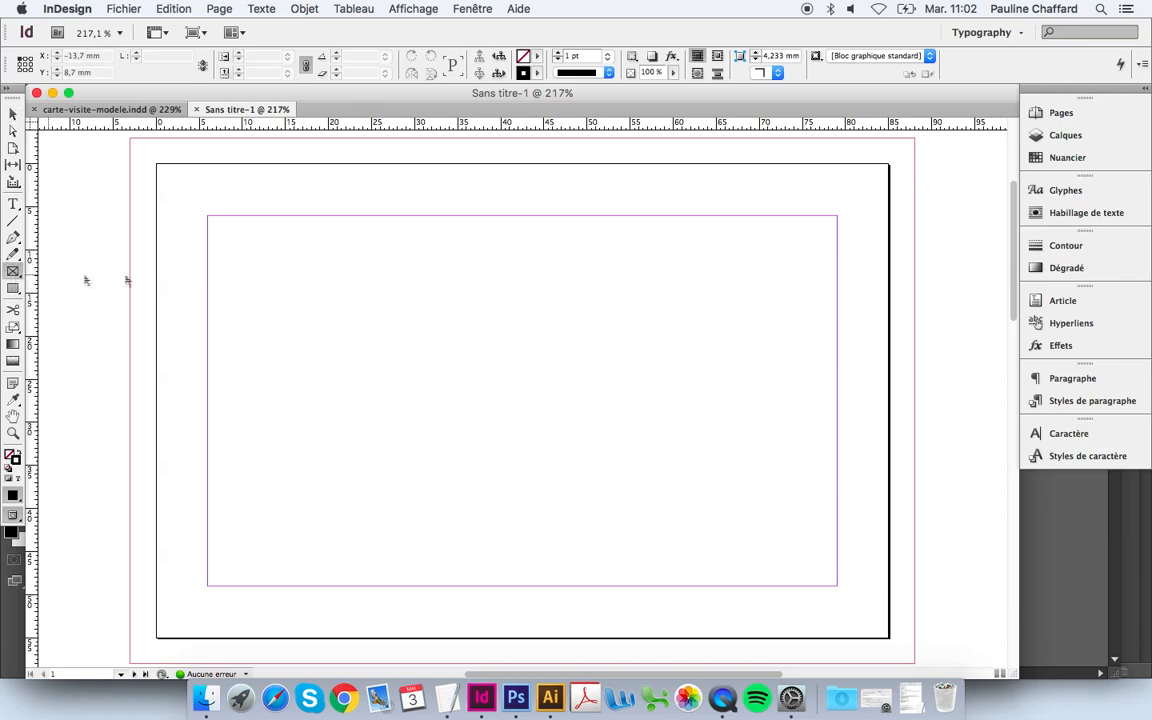
pyautogui.moveTo(131, 143); pyautogui.dragTo(913, 662)
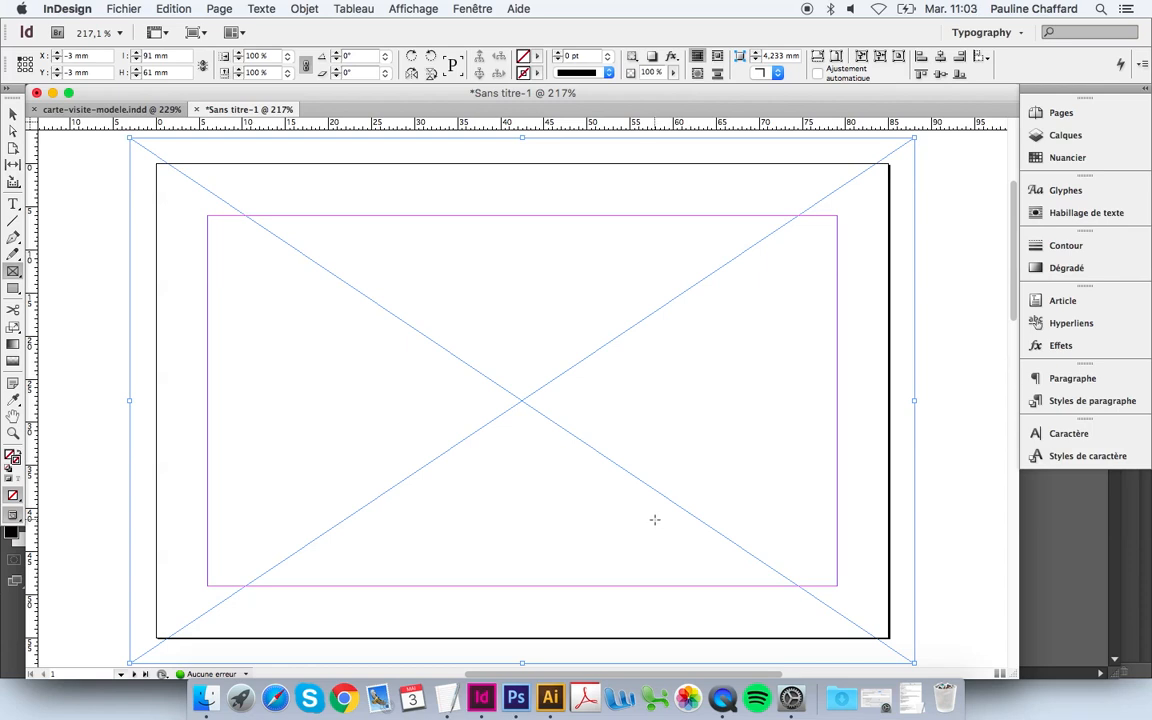
pyautogui.click(137, 12)
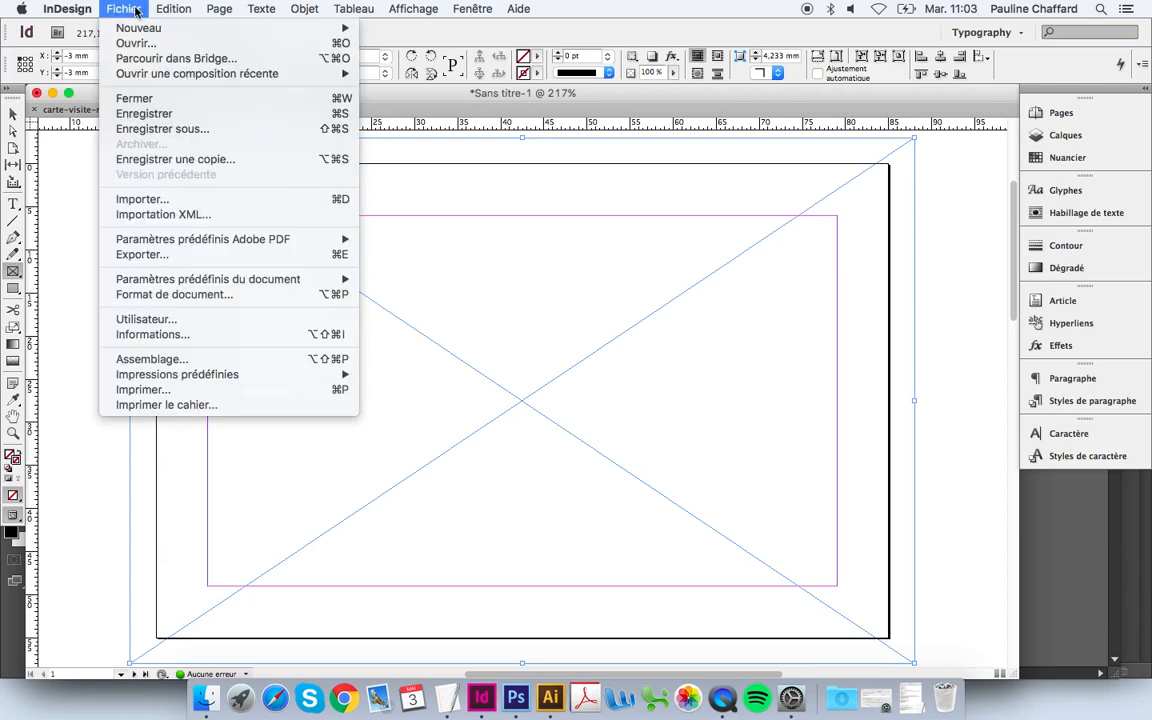
# Step: Place pancakes-04.psd from the Images folder into the frame
pyautogui.click(313, 203)
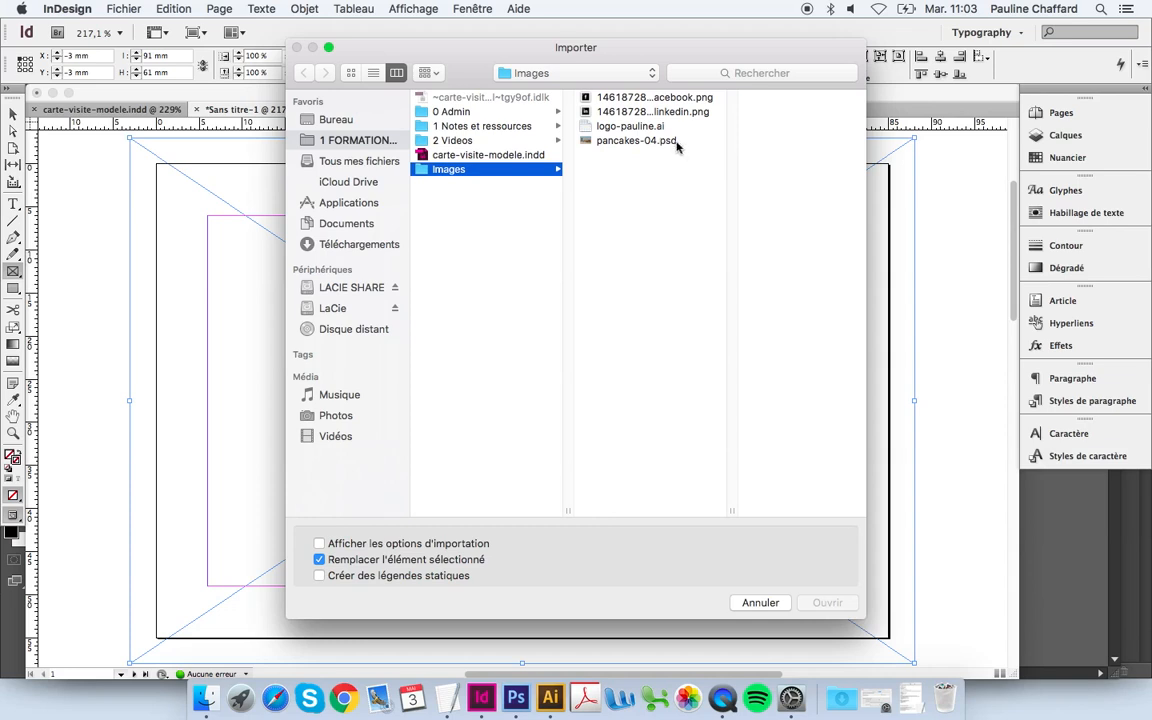
pyautogui.click(679, 146)
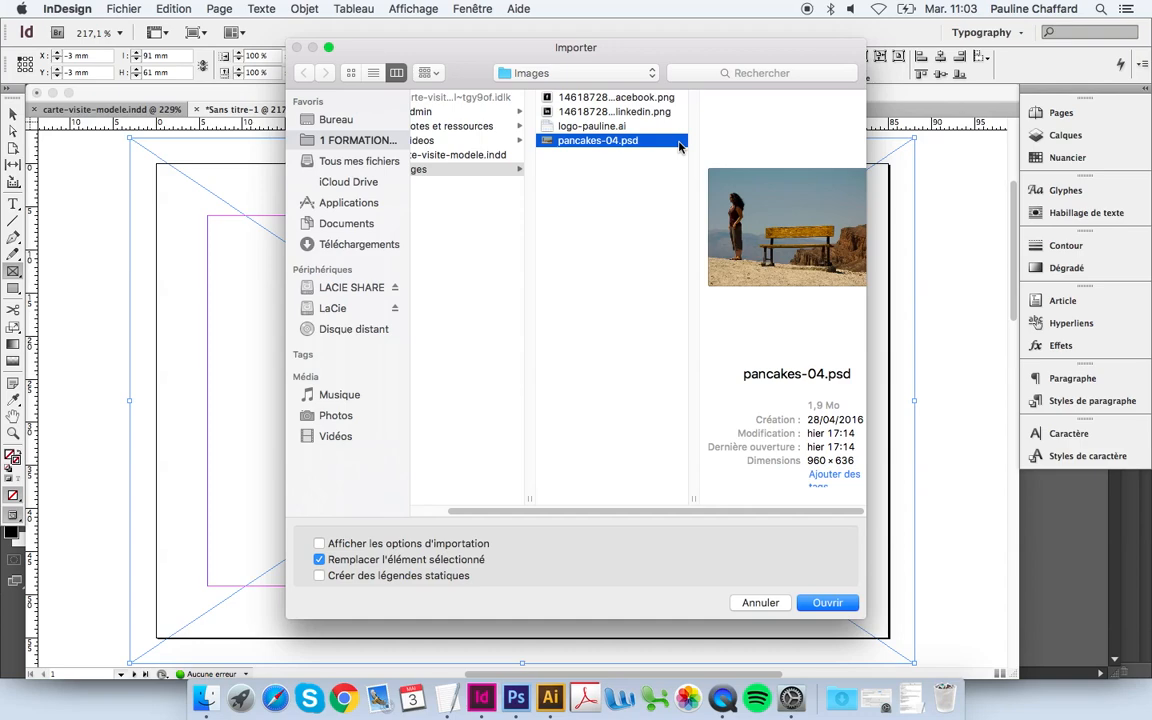
pyautogui.click(830, 604)
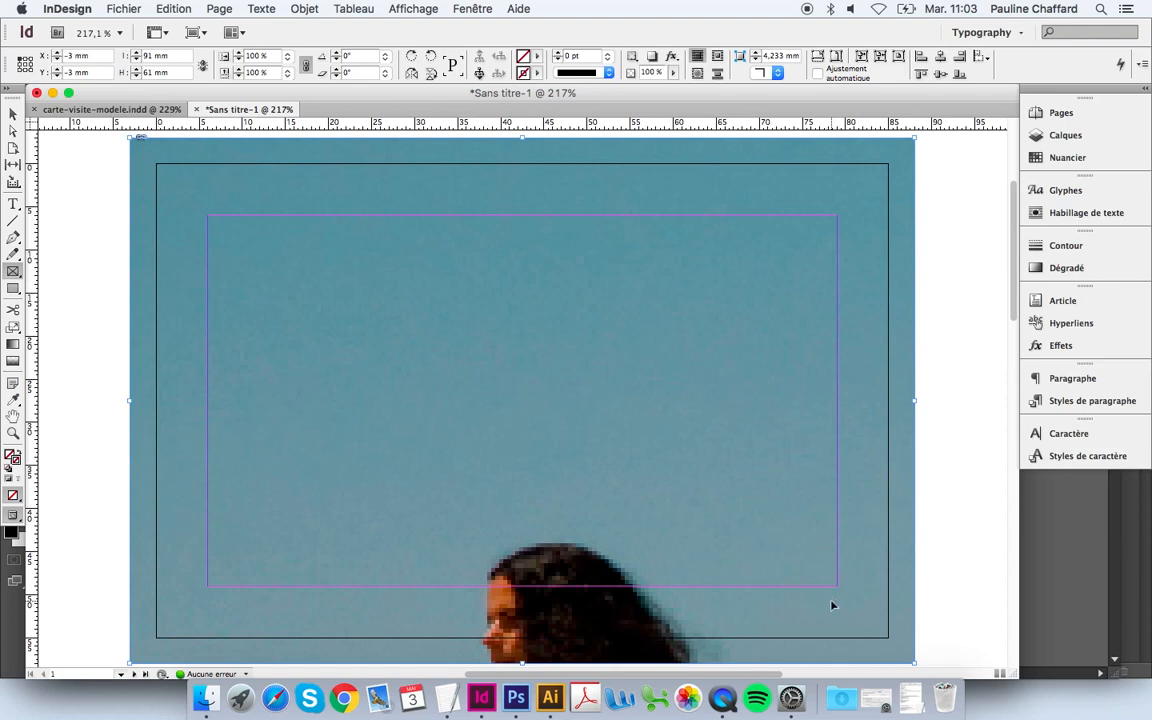
# Step: Shrink the photo inside its frame with Direct Selection so the woman and bench fill the card
pyautogui.press('super+minus')
pyautogui.press('super+minus')
pyautogui.press('super+minus')
pyautogui.press('super+minus')
pyautogui.press('super+minus')
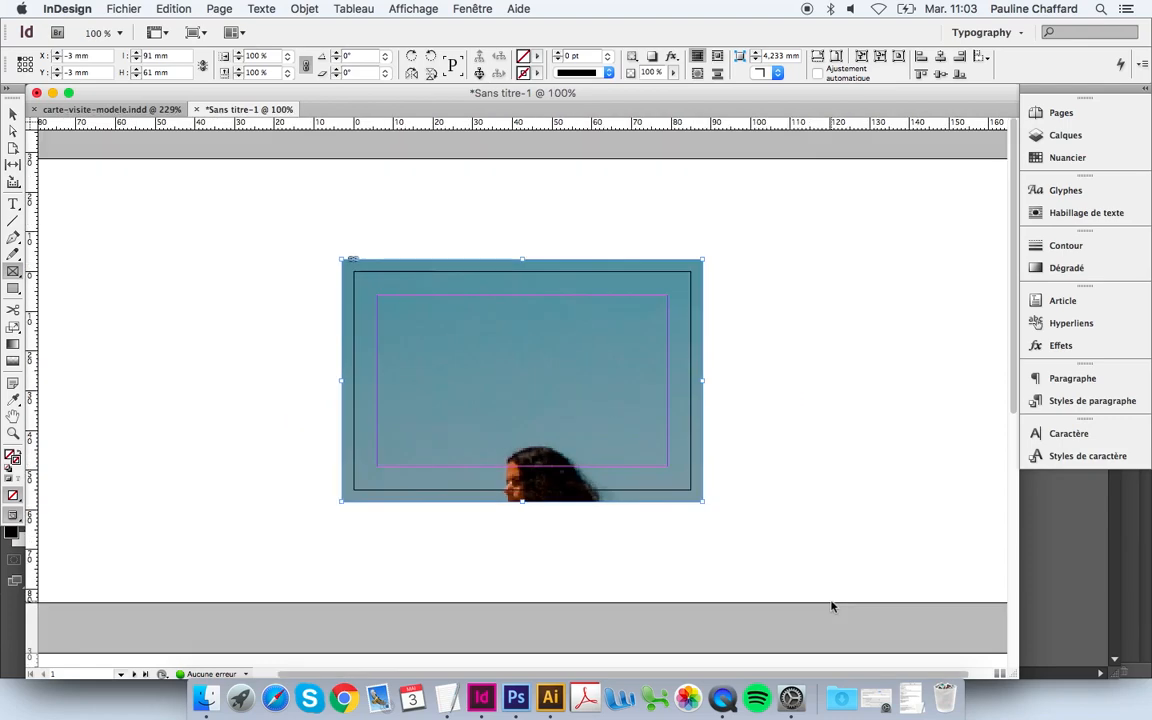
pyautogui.press('super+minus')
pyautogui.press('super+minus')
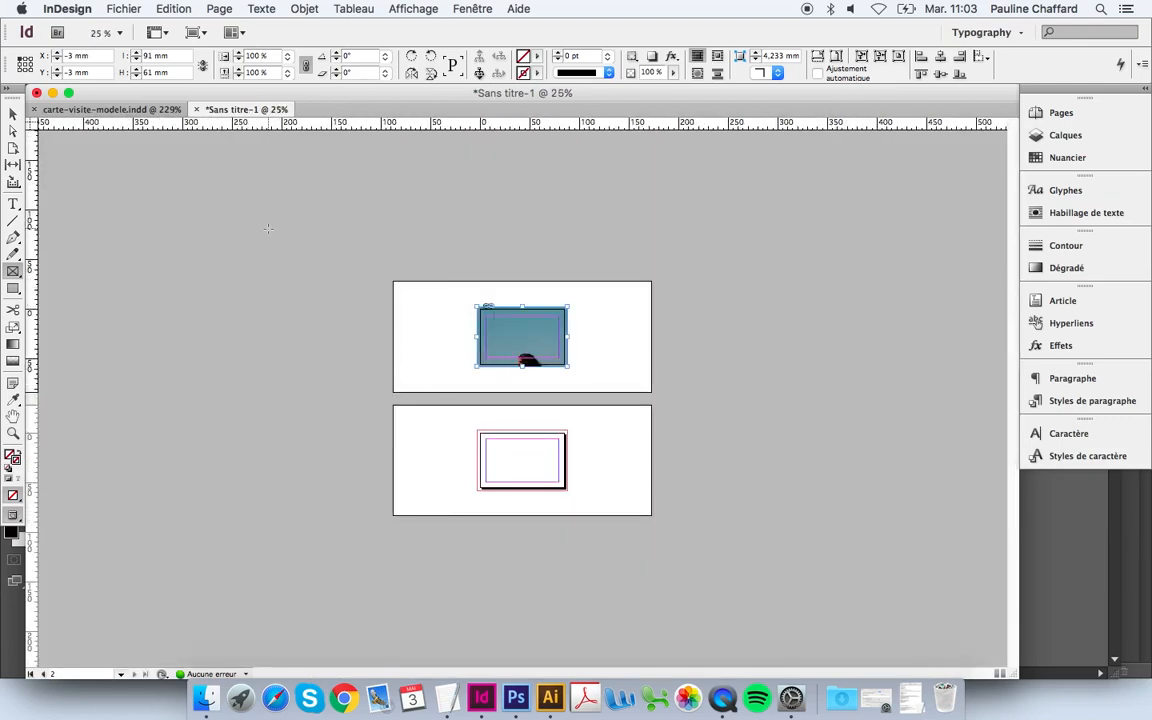
pyautogui.click(19, 113)
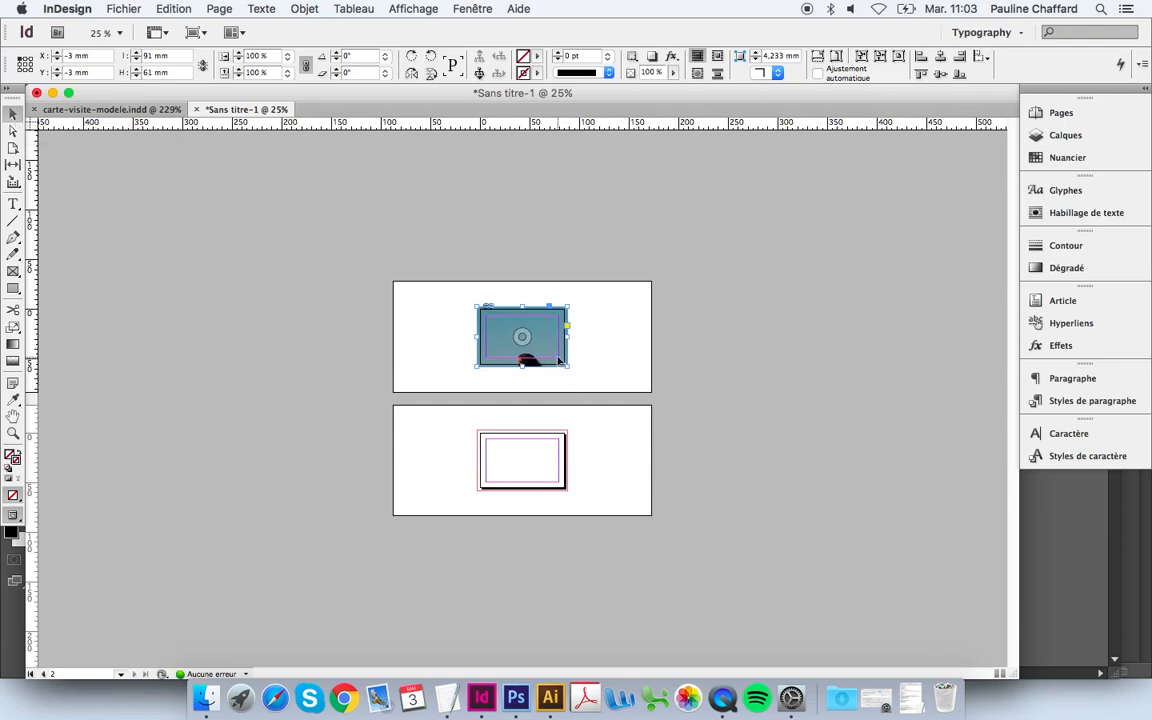
pyautogui.click(13, 131)
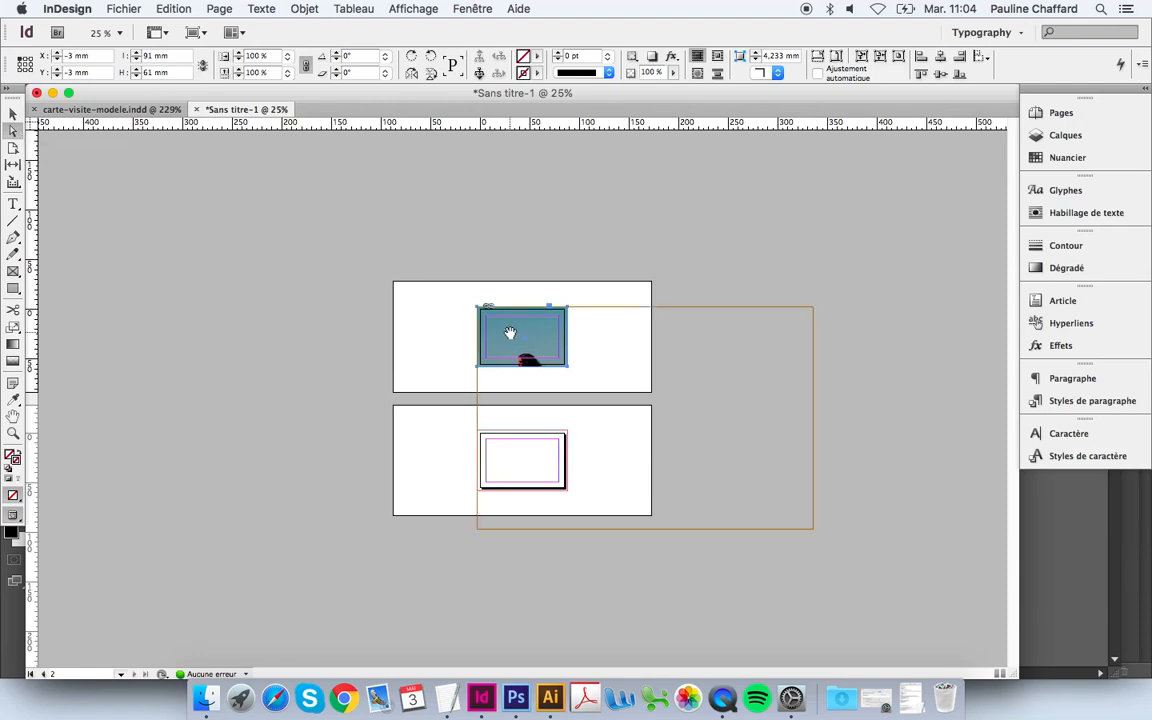
pyautogui.click(510, 333)
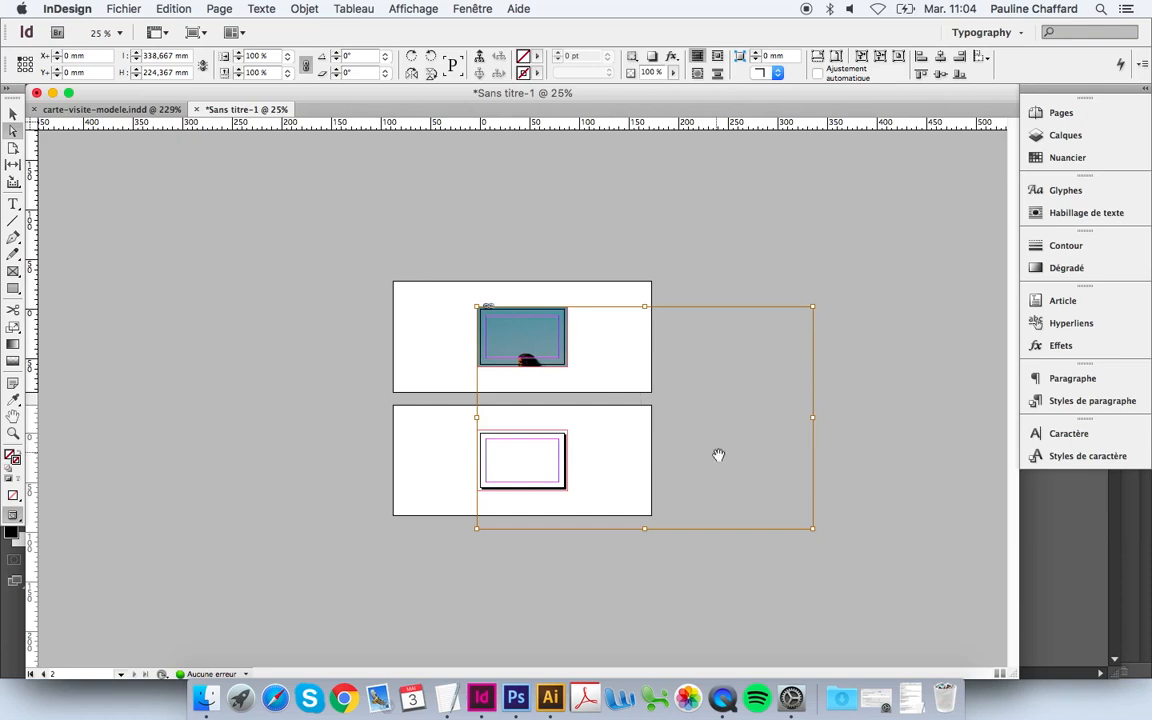
pyautogui.moveTo(813, 529); pyautogui.dragTo(570, 364)
pyautogui.press('super+space')
pyautogui.moveTo(598, 297); pyautogui.dragTo(464, 376)
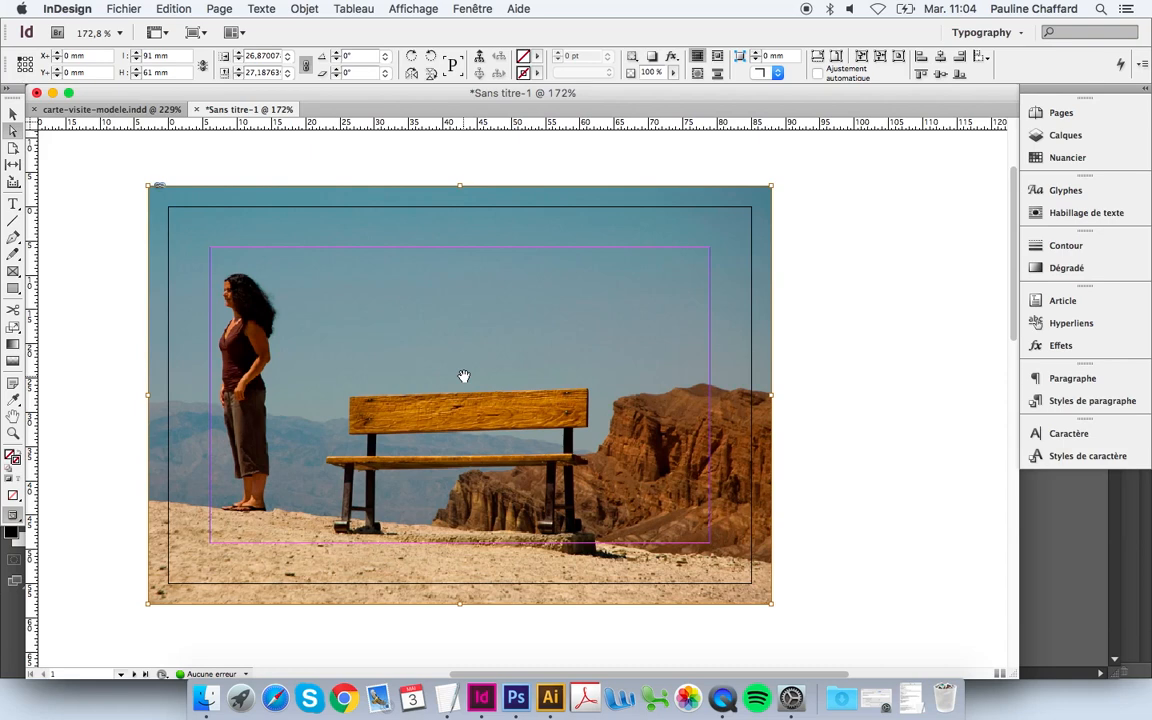
pyautogui.click(813, 357)
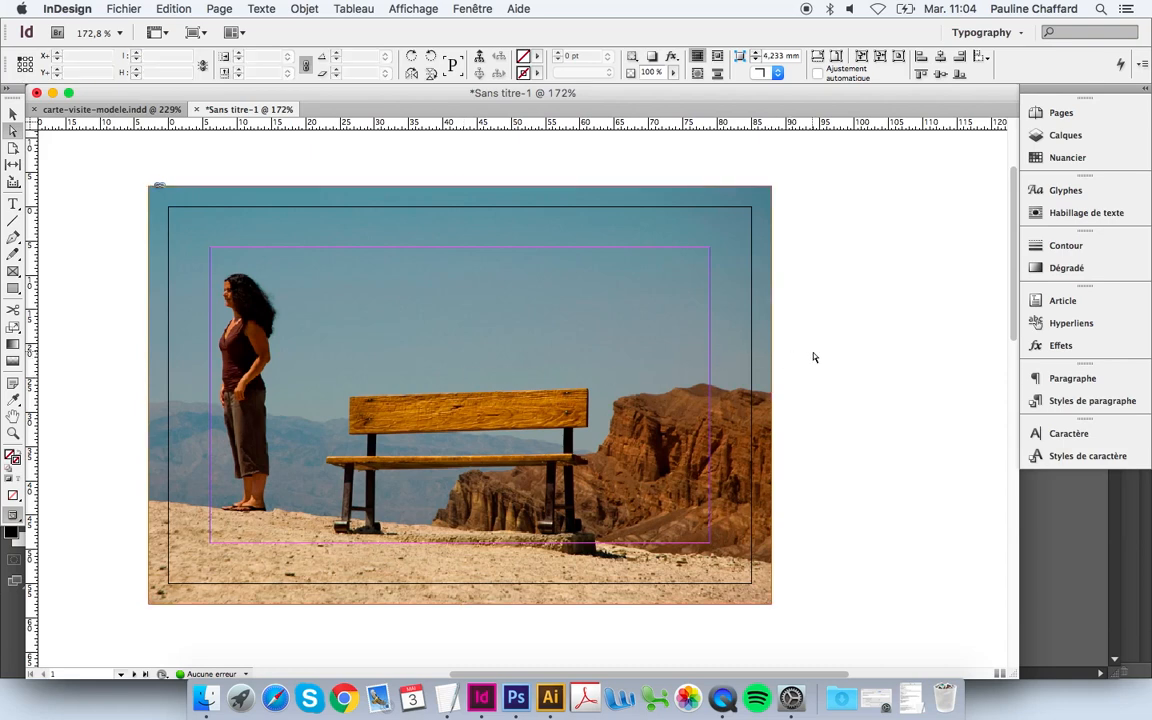
pyautogui.press('super+d')
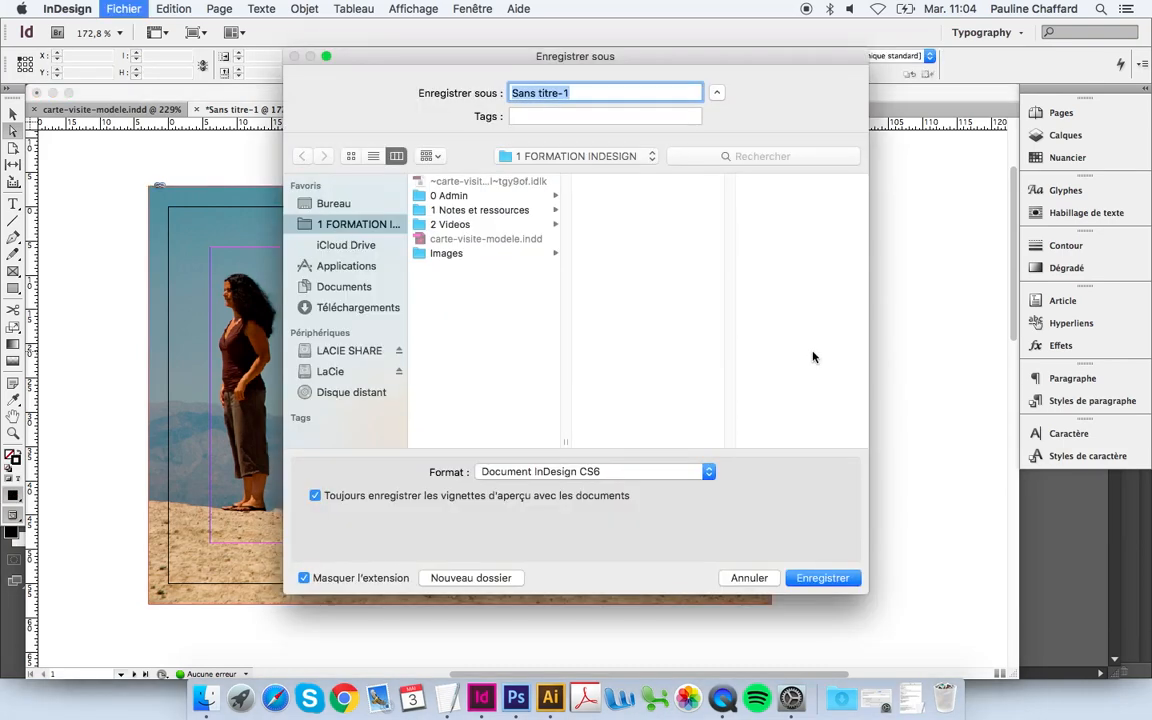
# Step: Save the document as carte-visite-1.indd in the 1 FORMATION INDESIGN folder
pyautogui.write('carte-visite-1')
pyautogui.press('Return')
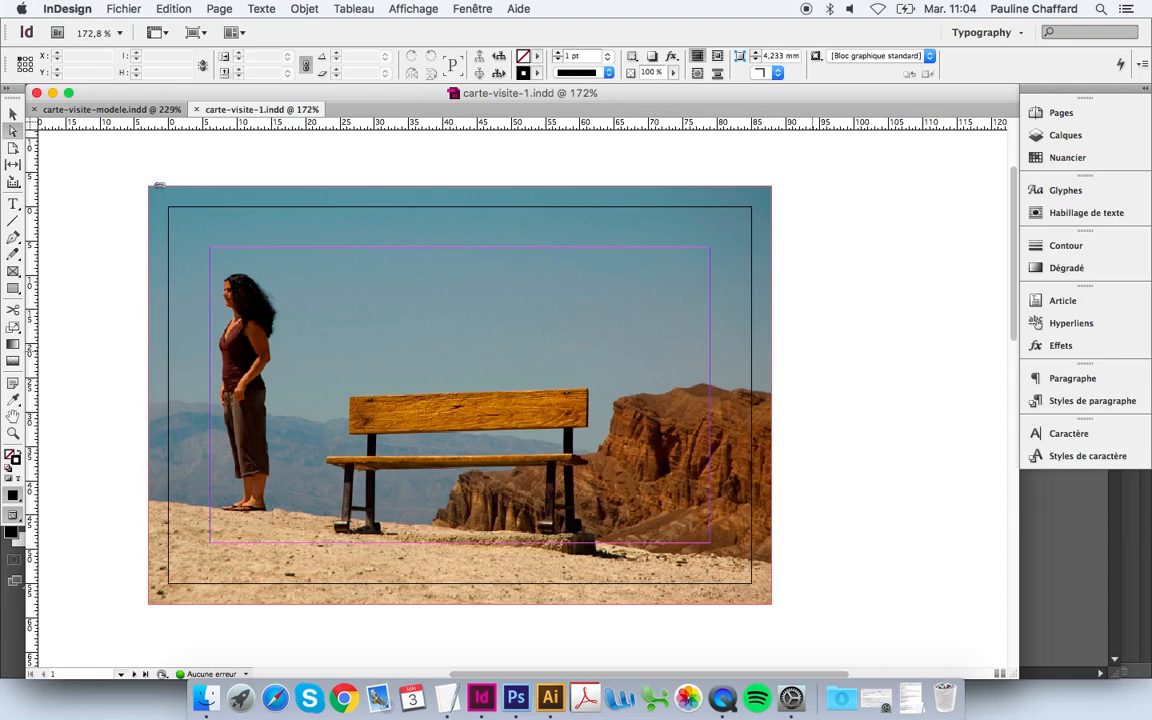
# Step: Toggle Preview mode off and back on to view the trimmed card, then select the photo frame
pyautogui.press('w')
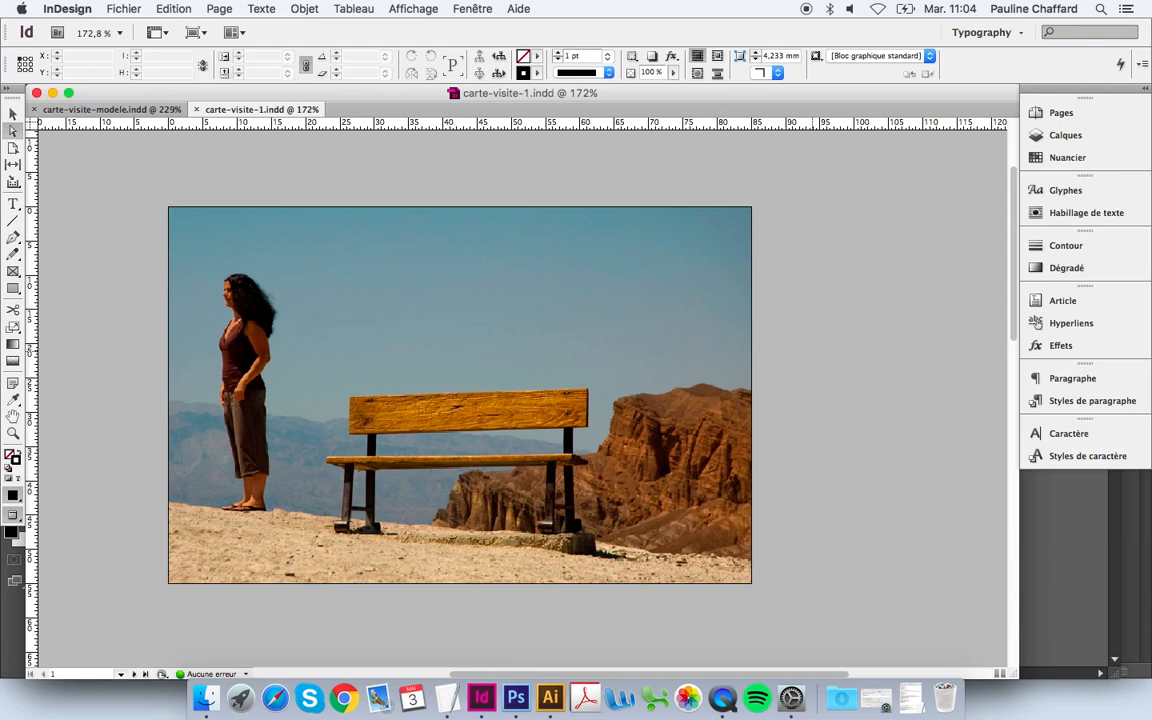
pyautogui.press('w')
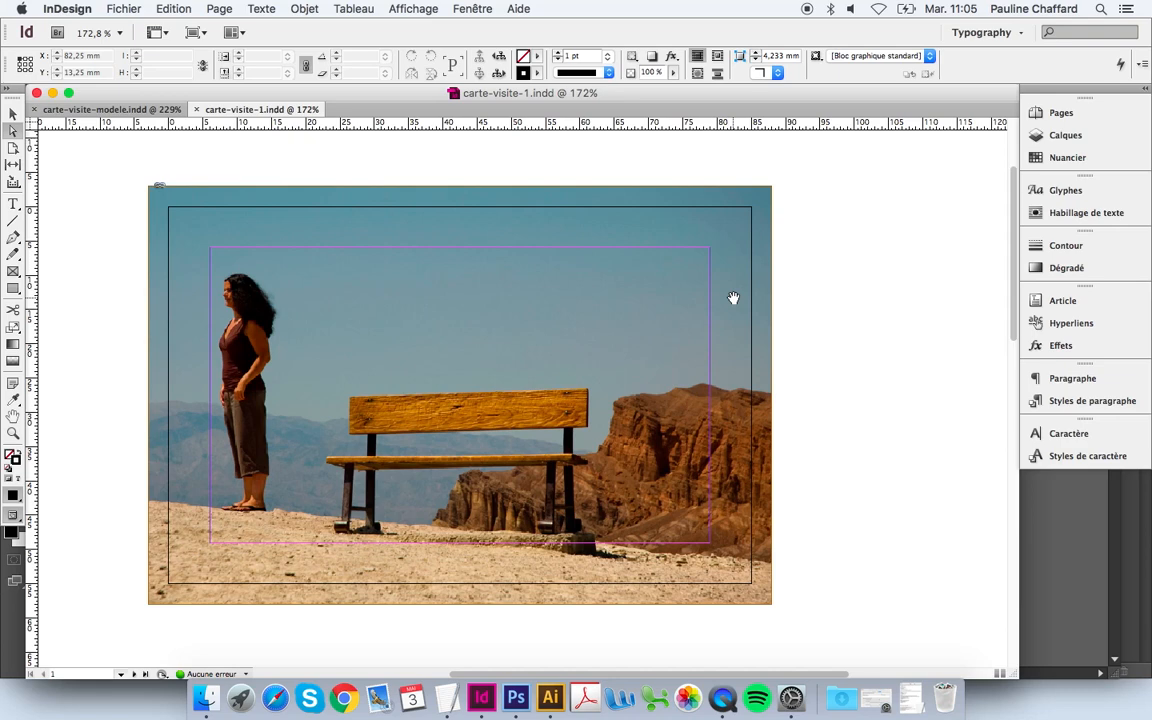
pyautogui.press('w')
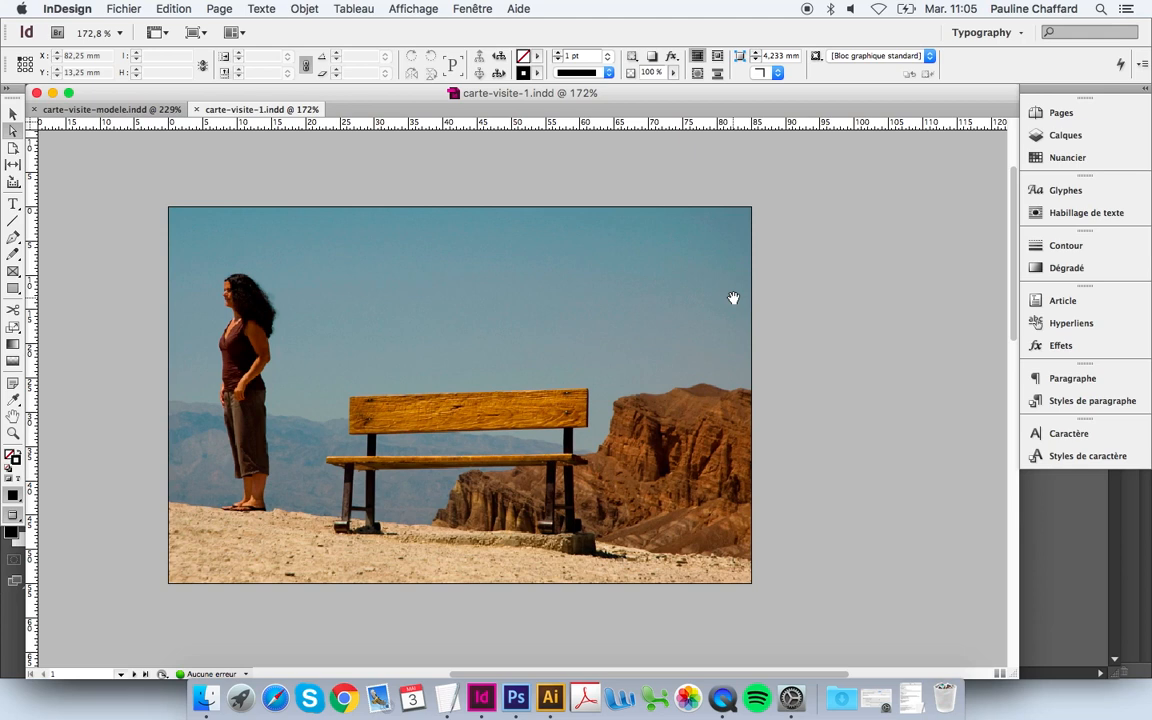
pyautogui.click(733, 298)
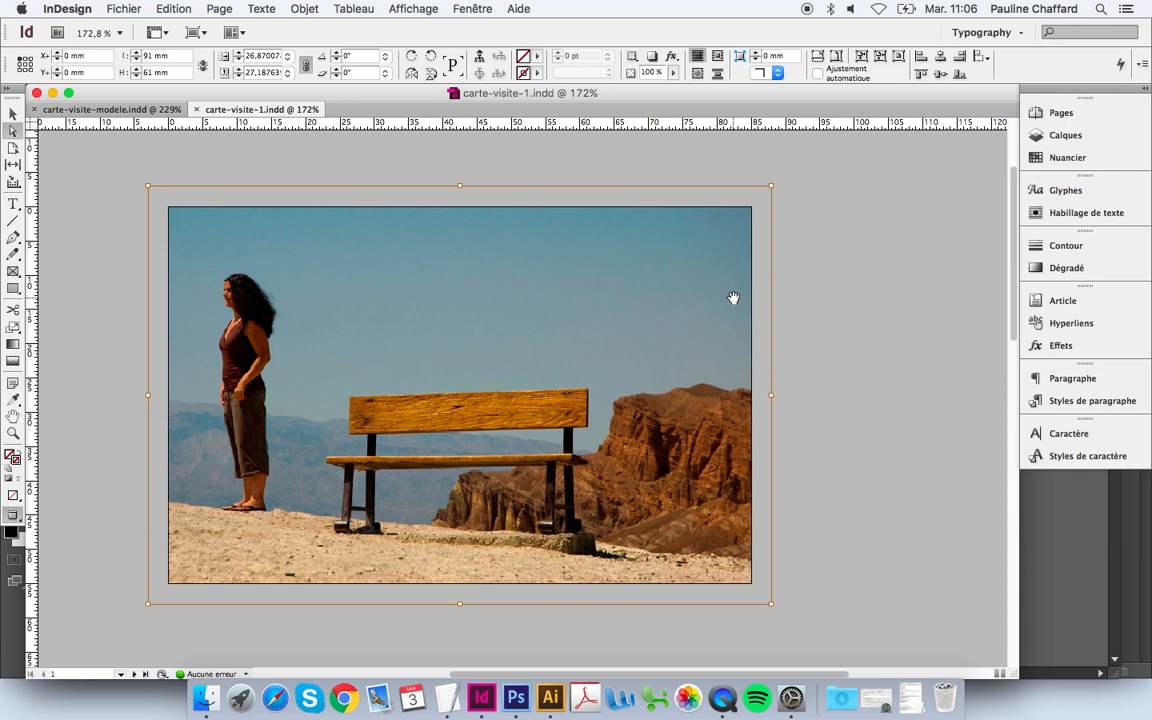
# Step: Dock the Links panel and edit the original pancakes-04.psd in Photoshop
pyautogui.click(478, 10)
pyautogui.click(455, 235)
pyautogui.moveTo(509, 182); pyautogui.dragTo(1066, 488)
pyautogui.click(1062, 488)
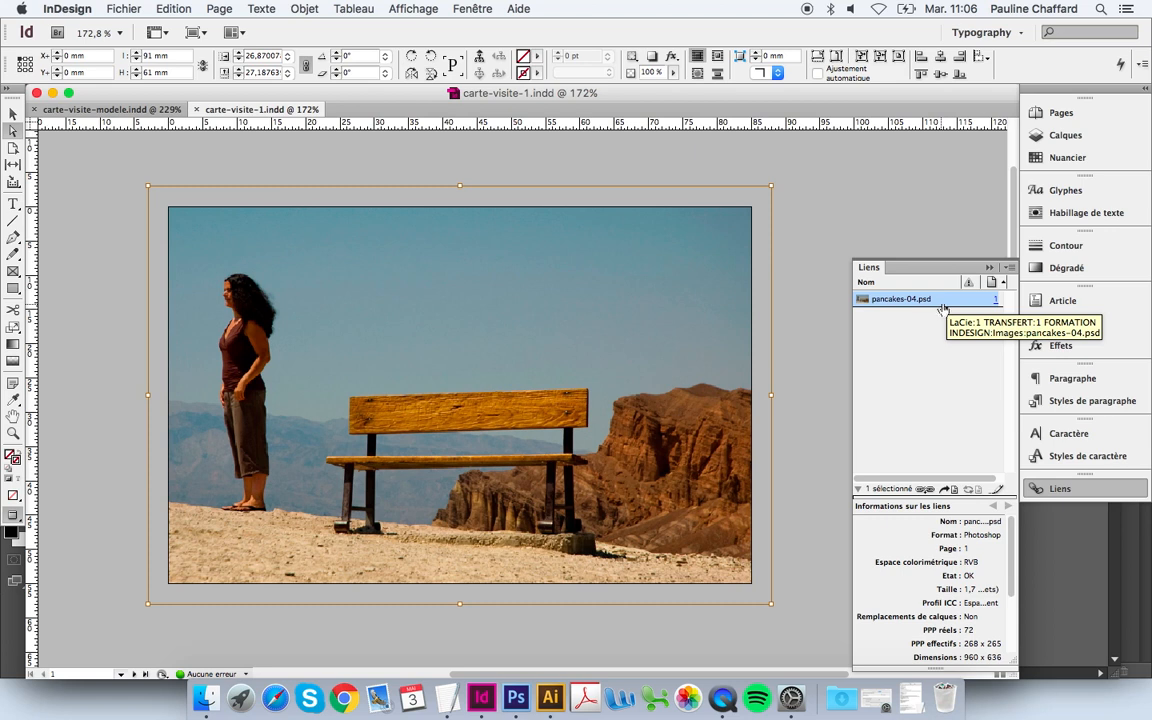
pyautogui.click(1003, 494)
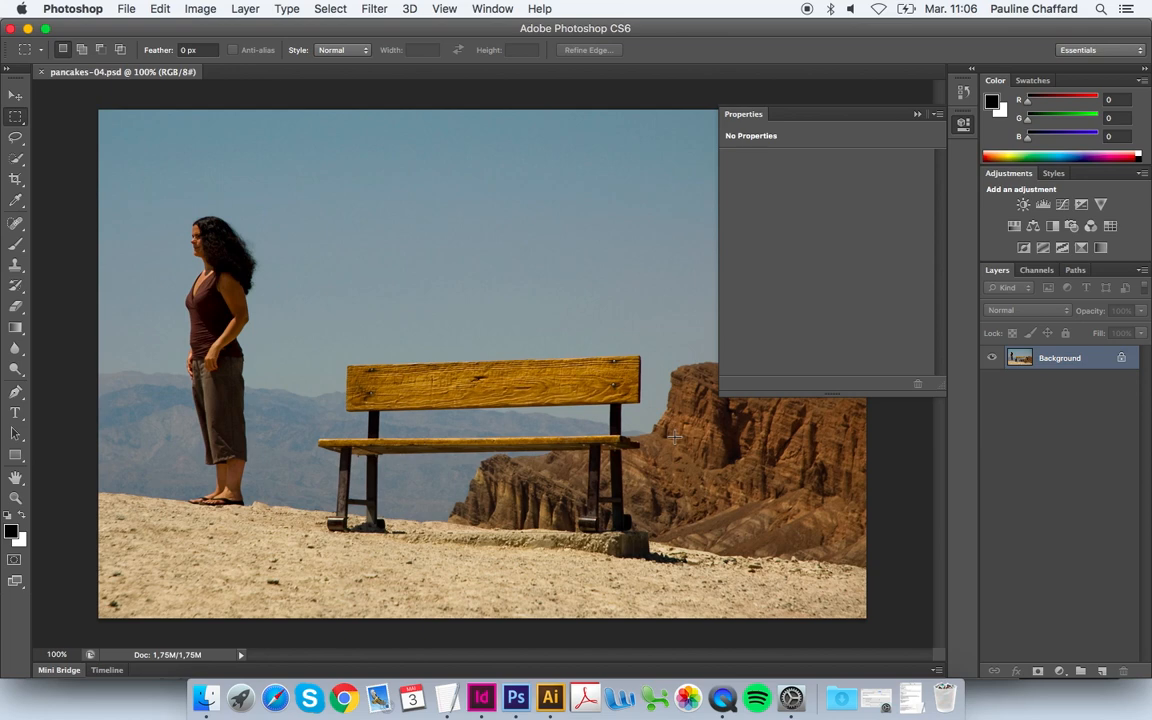
# Step: Desaturate the photo with a Hue/Saturation layer at -50, save it, and return to InDesign
pyautogui.click(1013, 226)
pyautogui.moveTo(826, 250); pyautogui.dragTo(779, 254)
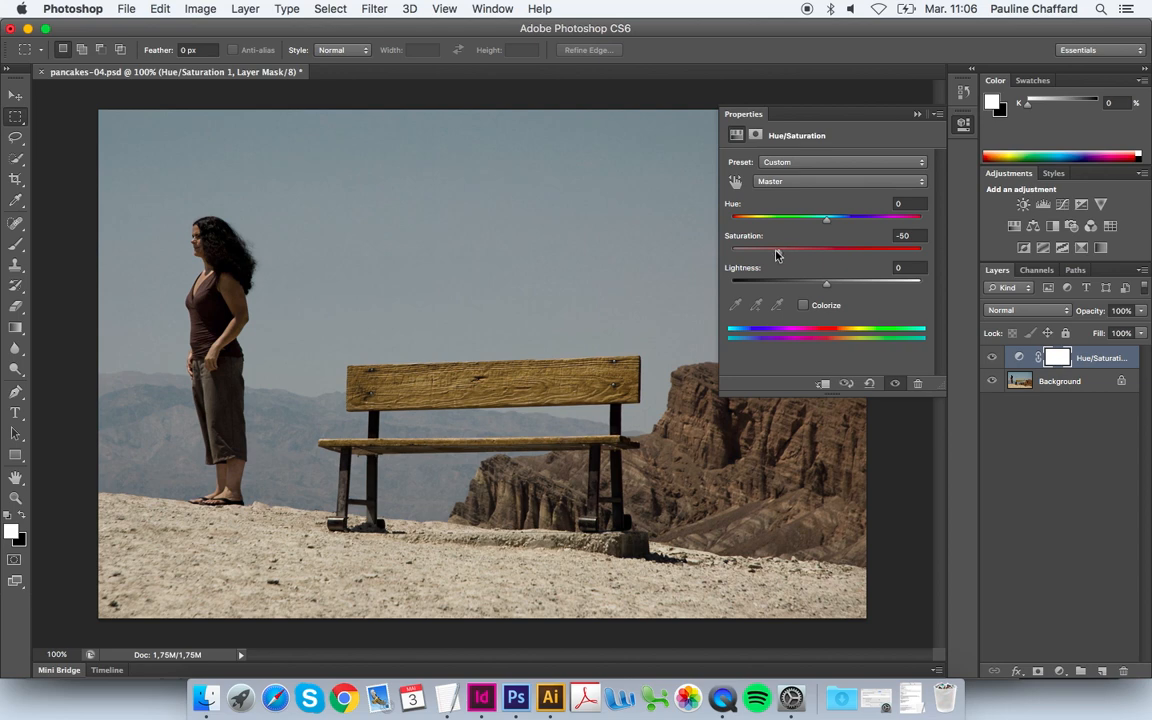
pyautogui.click(124, 12)
pyautogui.click(154, 183)
pyautogui.click(484, 699)
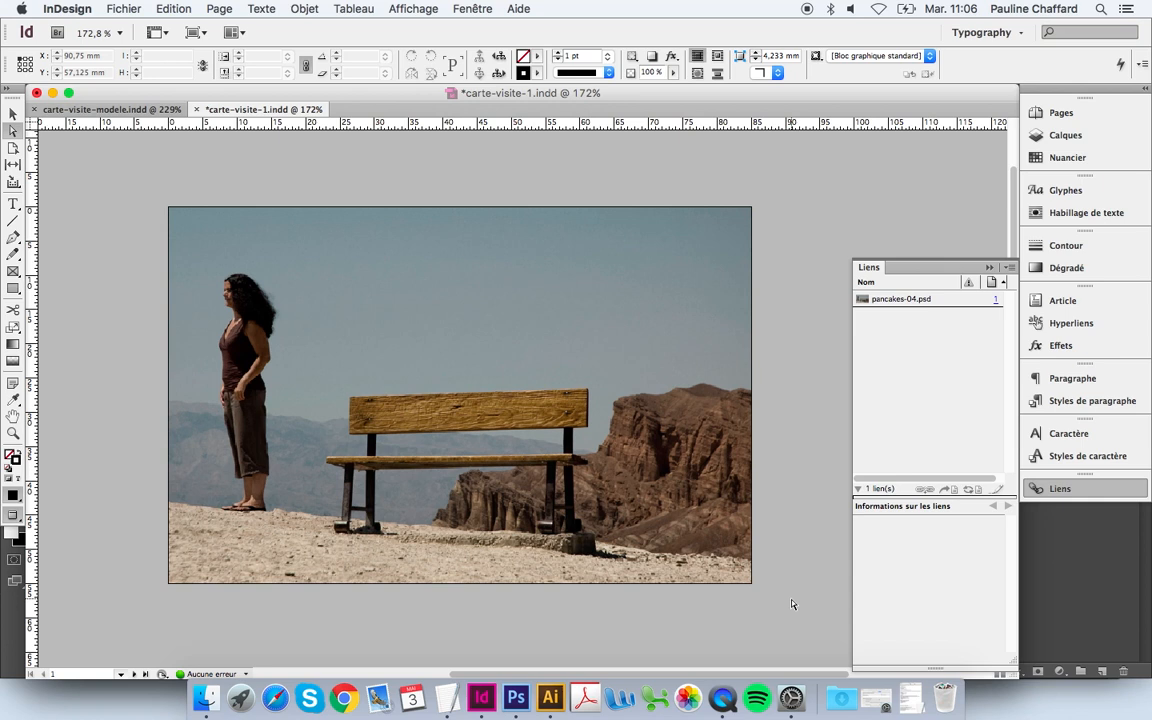
# Step: Go to blank page 2, check page 1 in the Pages panel, and exit Preview to show guides and bleed
pyautogui.click(142, 674)
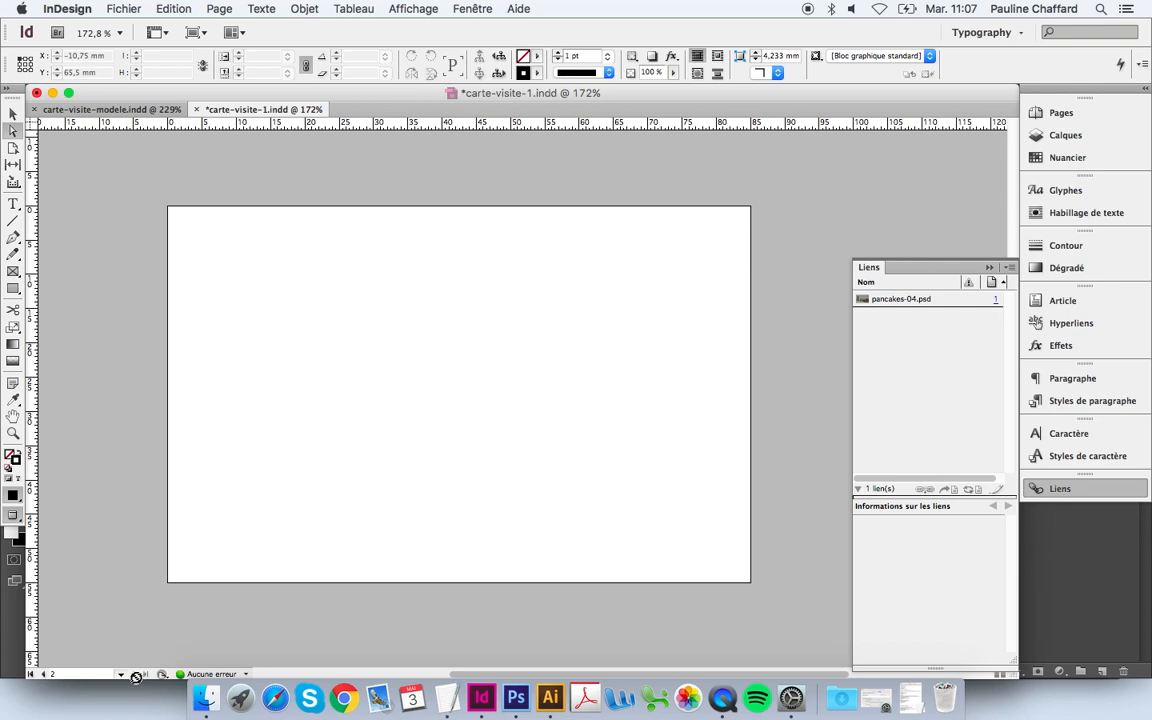
pyautogui.click(1062, 113)
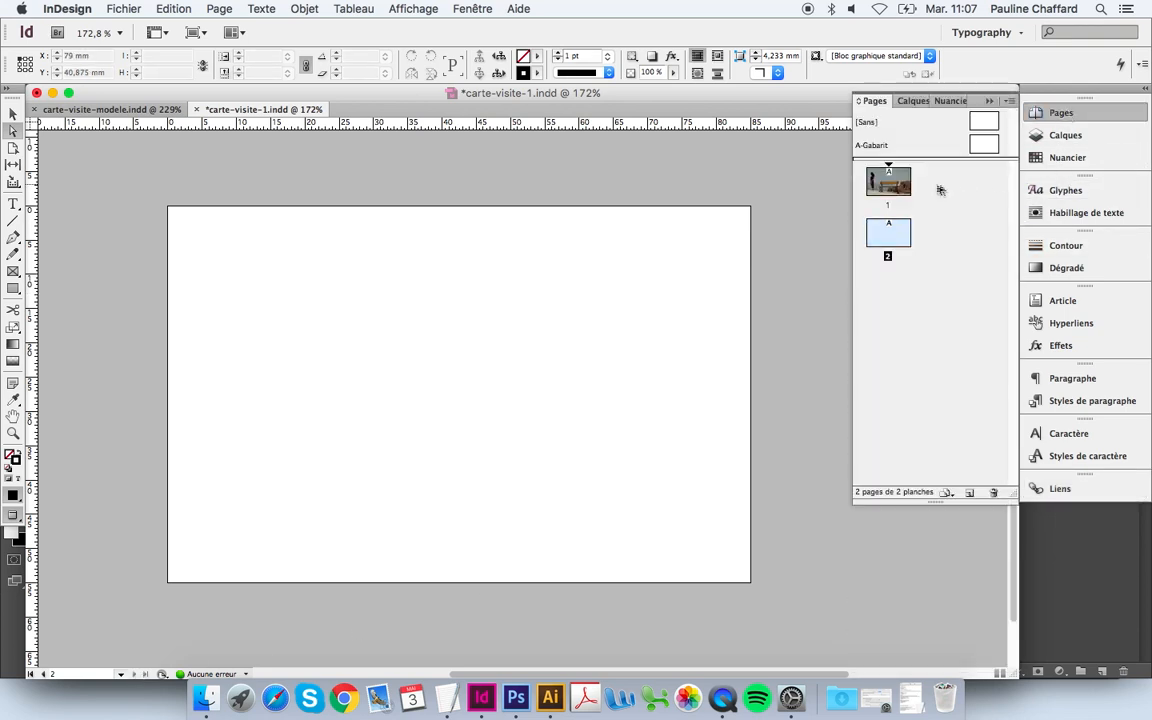
pyautogui.doubleClick(893, 183)
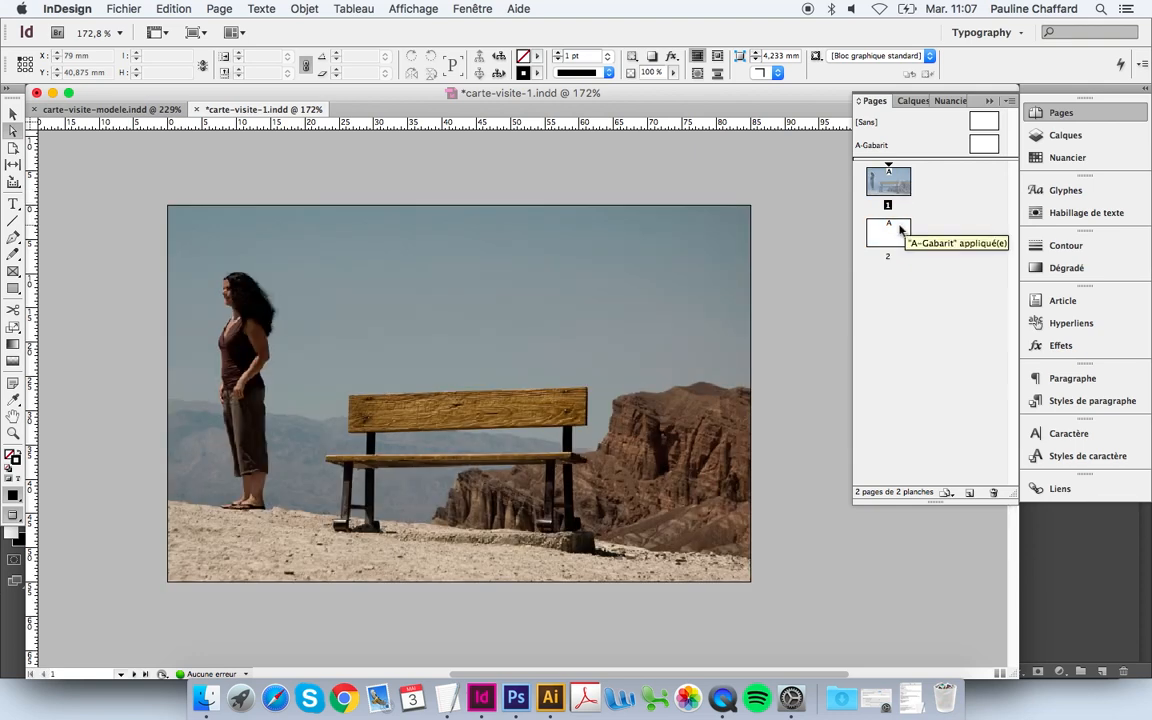
pyautogui.doubleClick(899, 230)
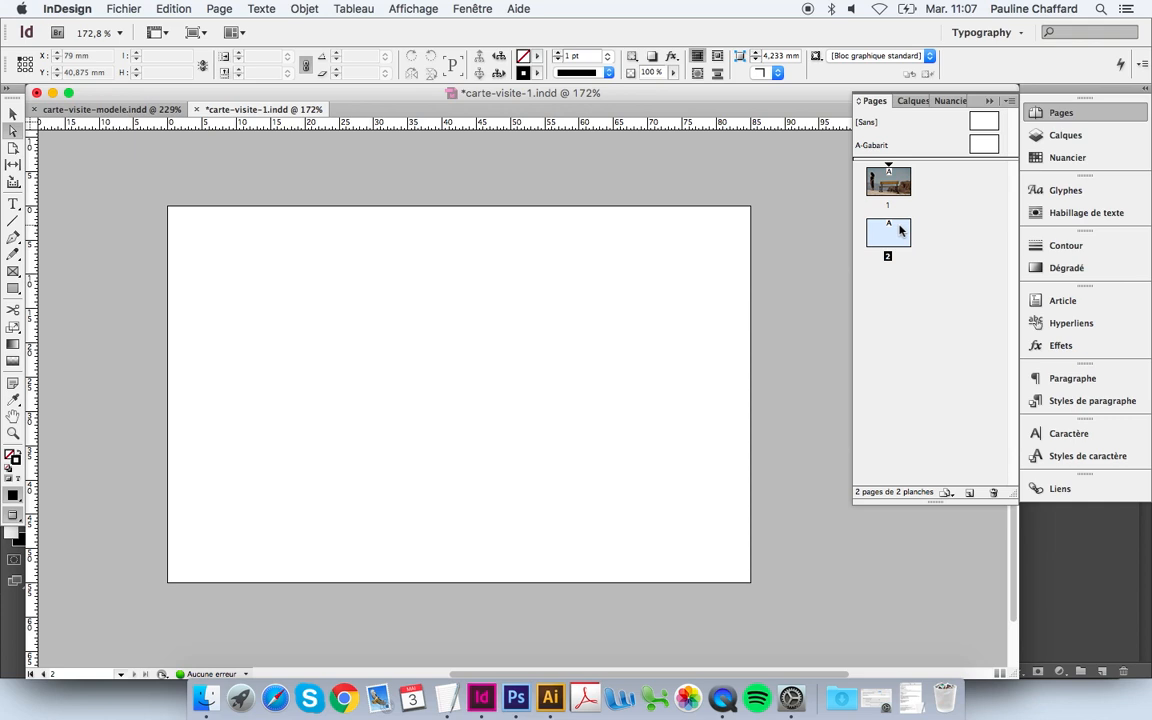
pyautogui.press('w')
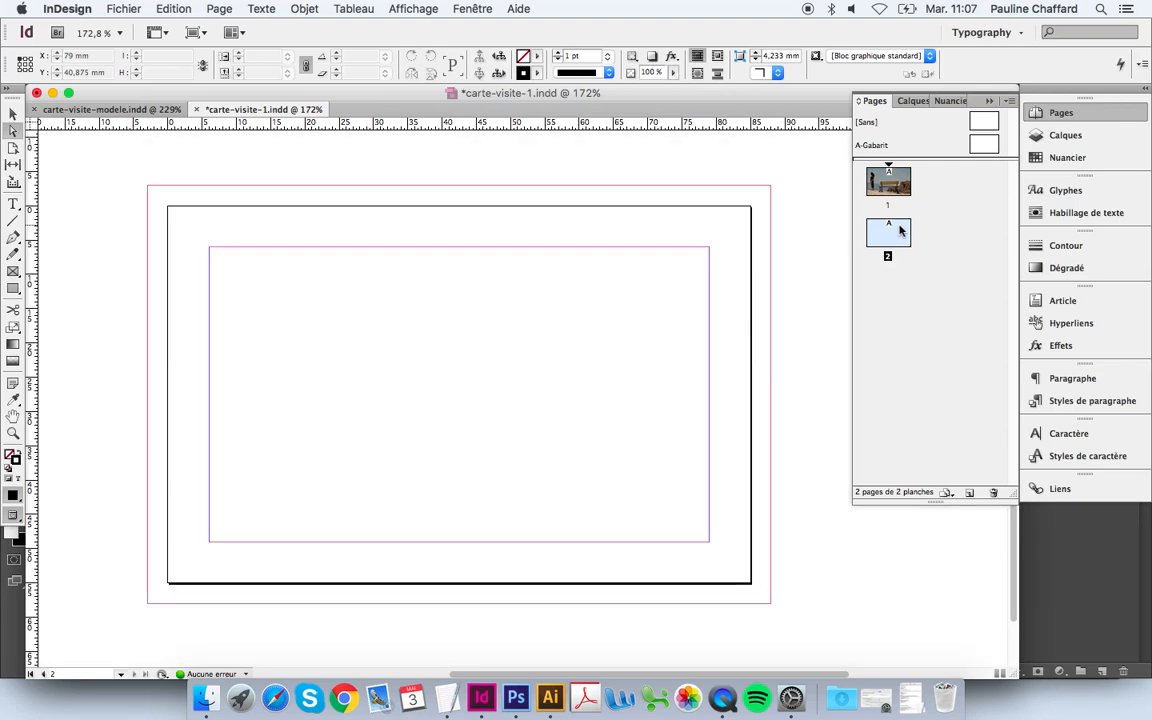
# Step: Draw a lower-left text frame and type the street address, postcode-city and phone number lines
pyautogui.click(13, 204)
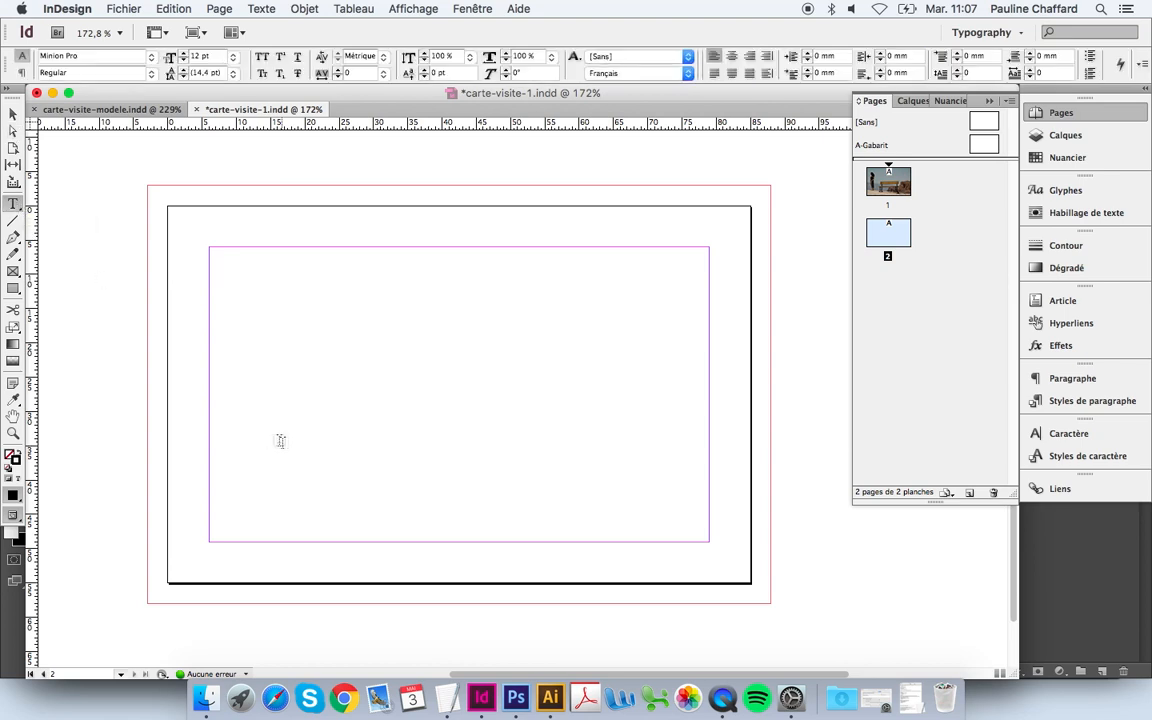
pyautogui.moveTo(209, 401); pyautogui.dragTo(453, 540)
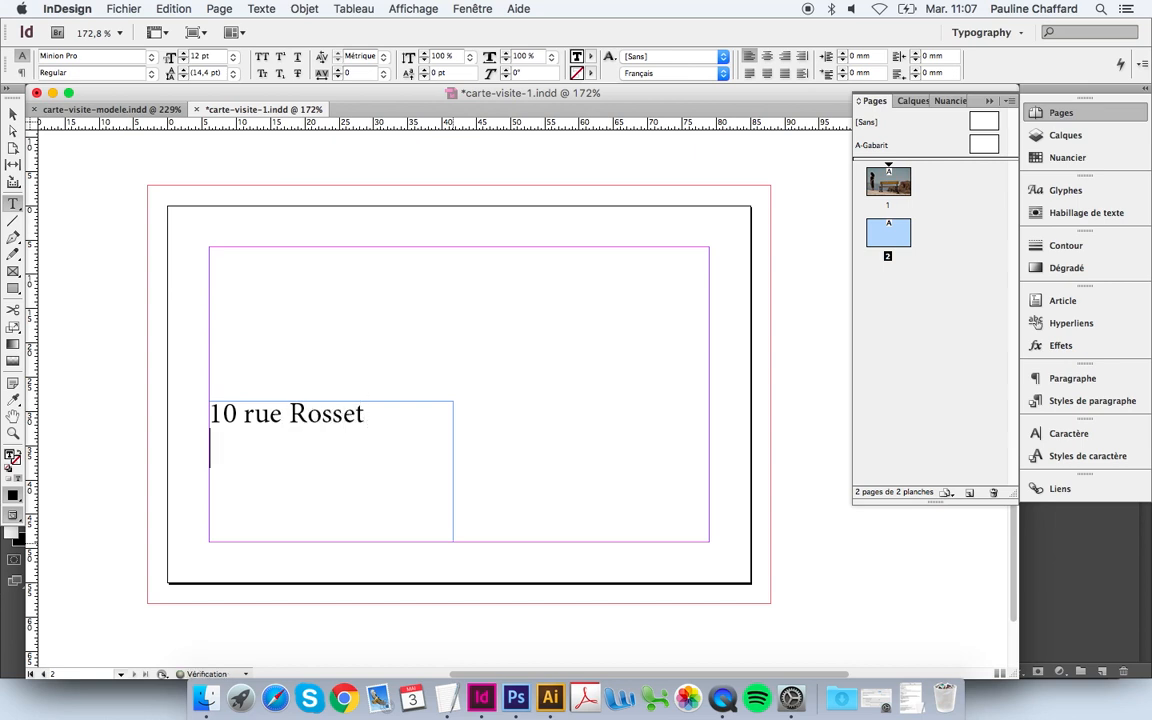
pyautogui.press('Return')
pyautogui.write('69004 Lyon')
pyautogui.press('Return')
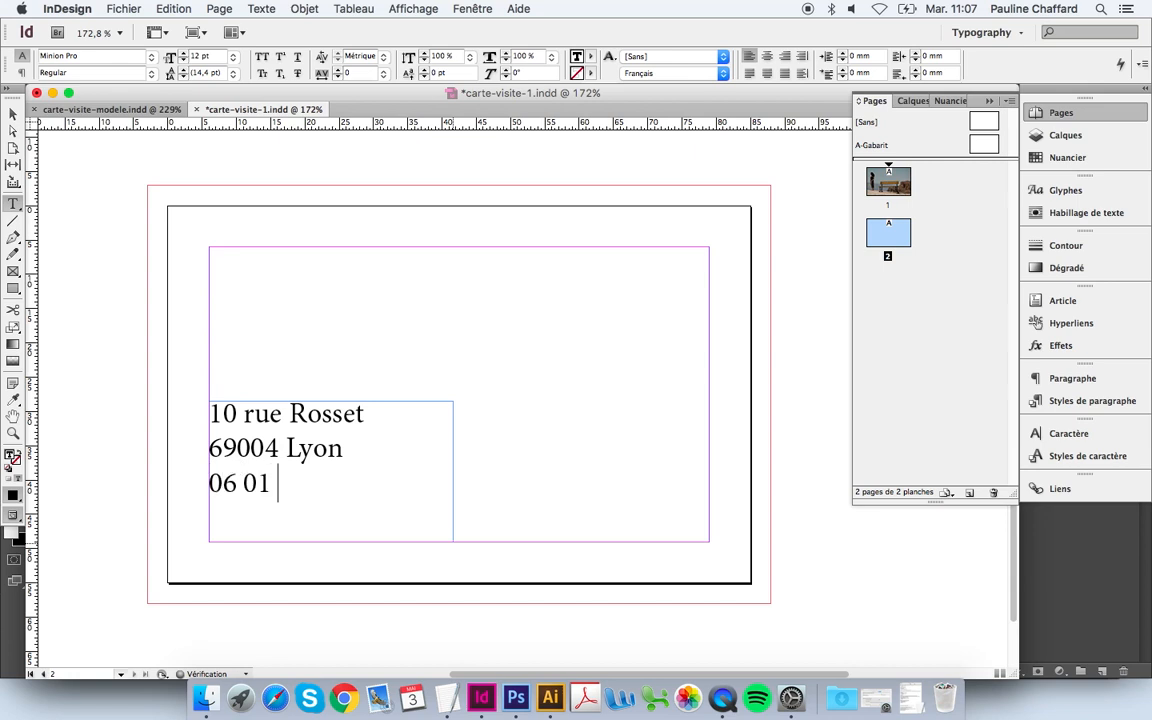
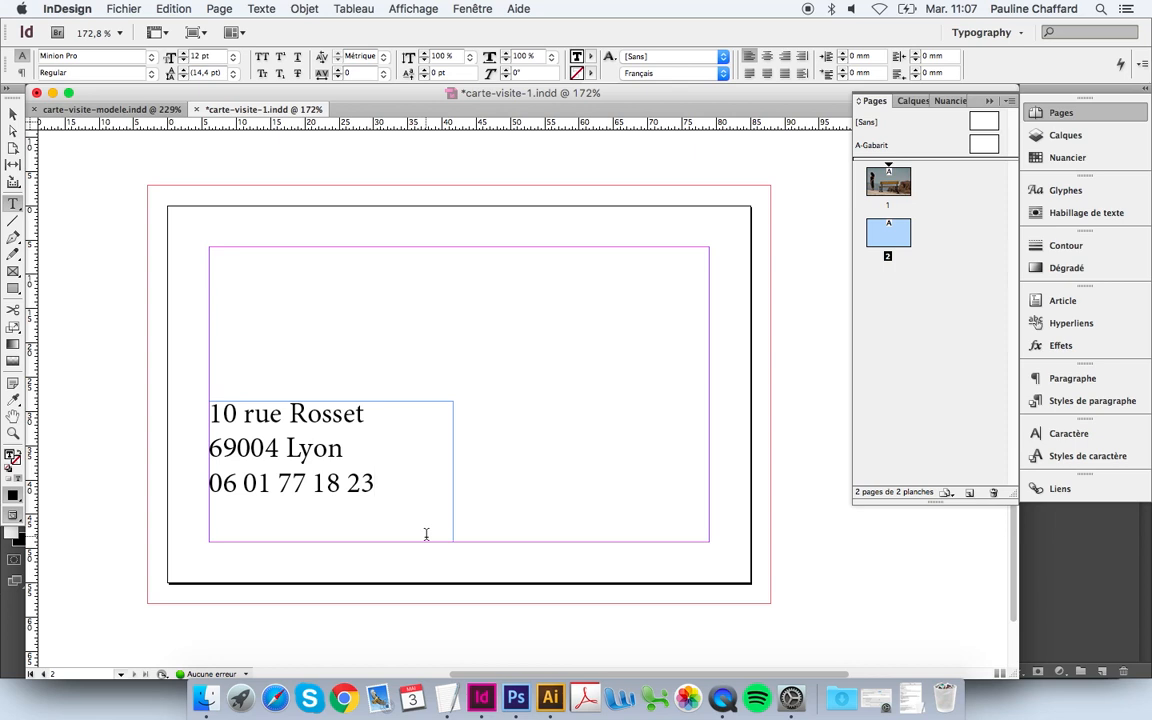
# Step: Set the three address lines in Franklin Gothic Book Regular at 8 pt
pyautogui.moveTo(406, 494); pyautogui.dragTo(226, 404)
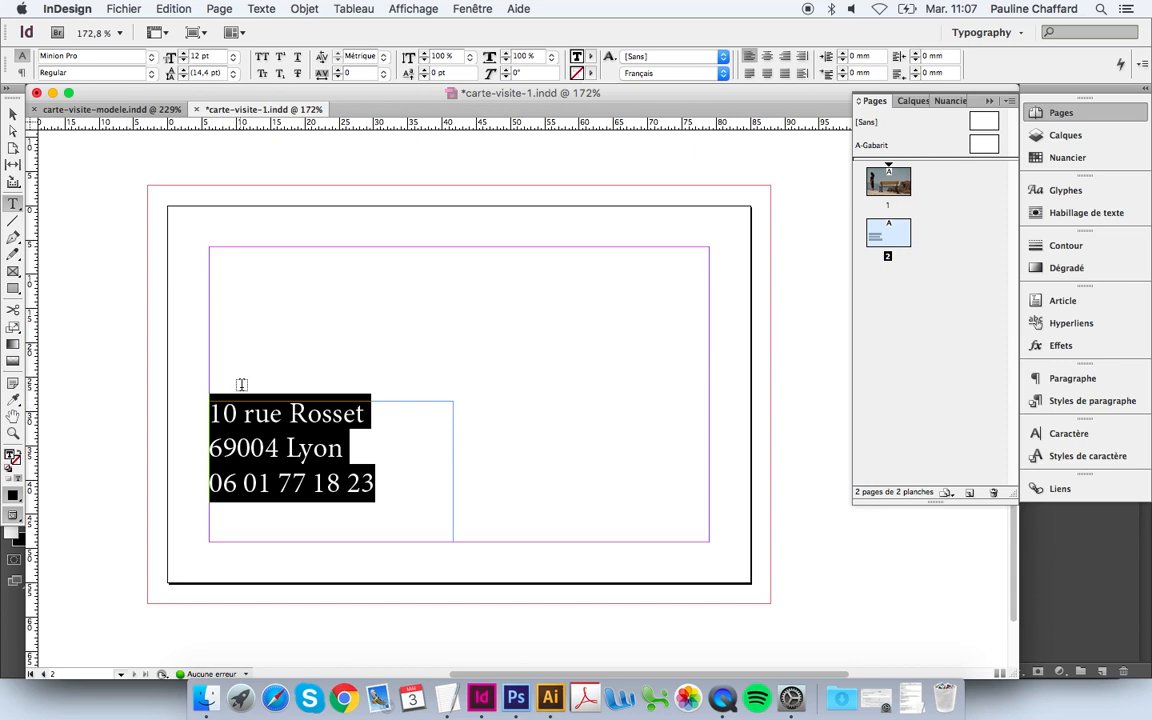
pyautogui.click(1092, 437)
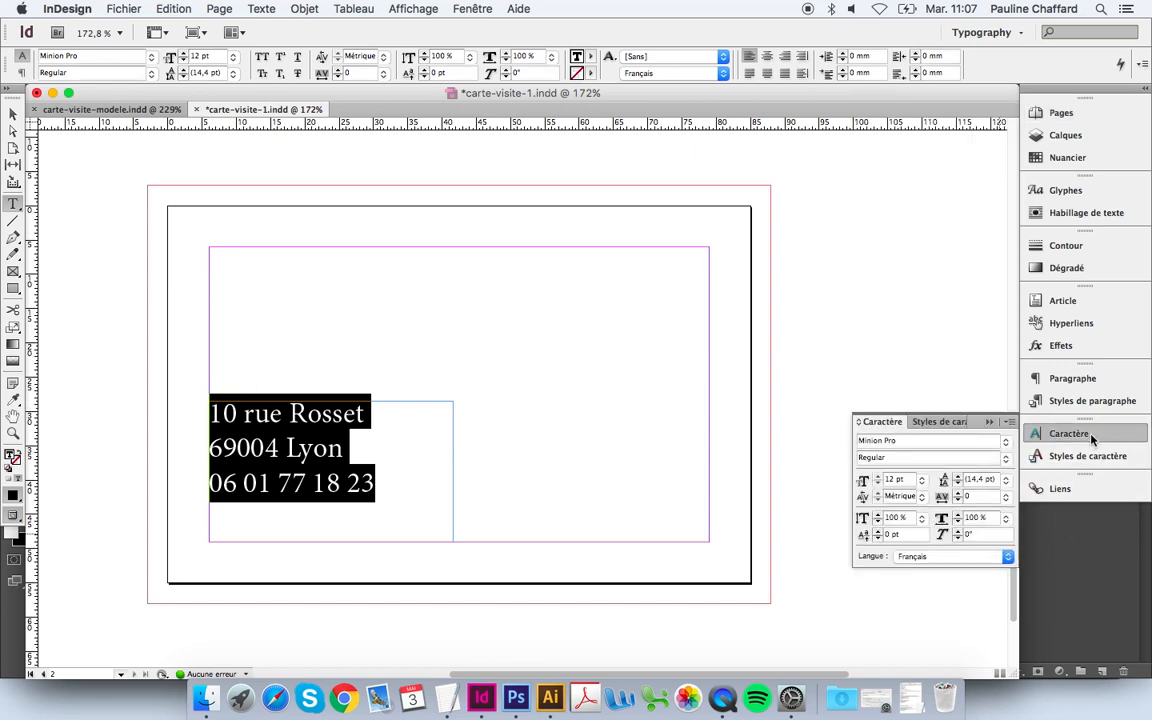
pyautogui.click(1007, 443)
pyautogui.moveTo(960, 456)
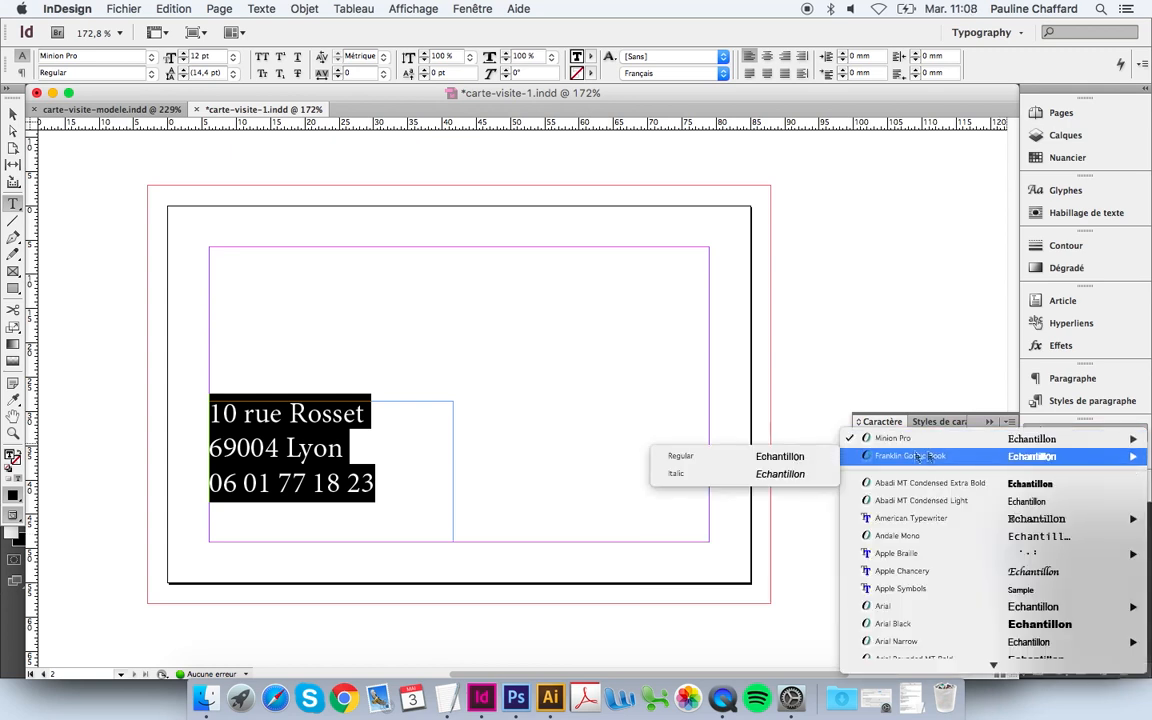
pyautogui.click(805, 459)
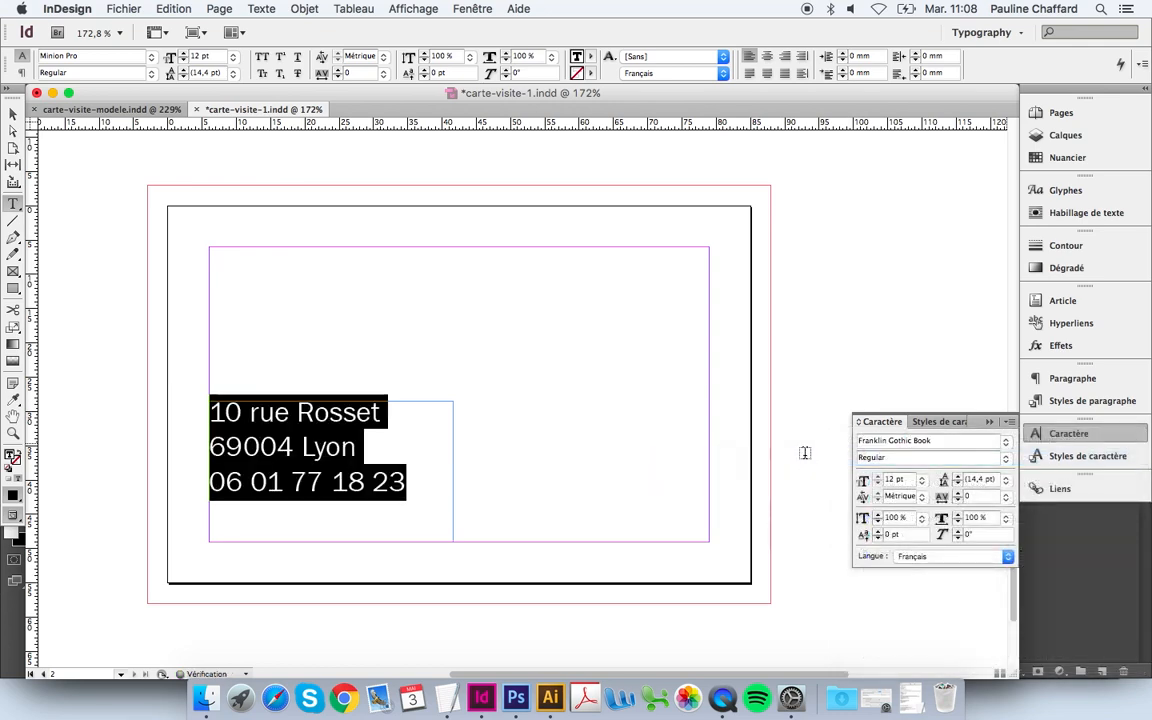
pyautogui.moveTo(907, 481); pyautogui.dragTo(882, 481)
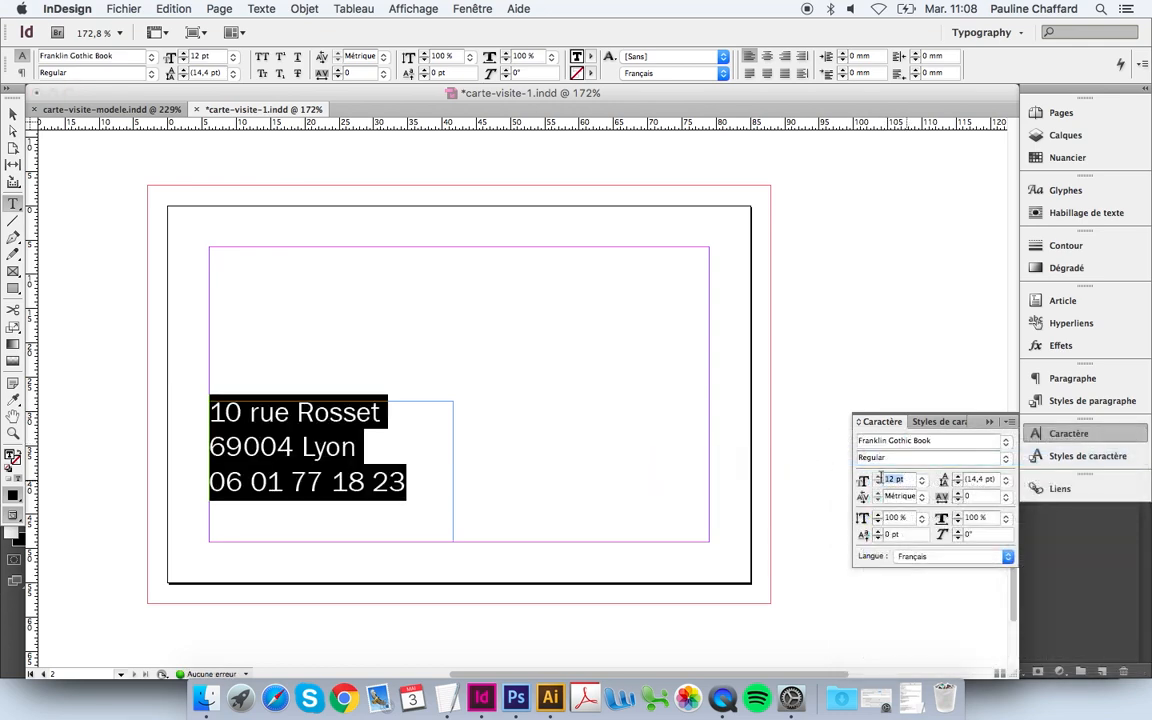
pyautogui.write('8')
pyautogui.press('Return')
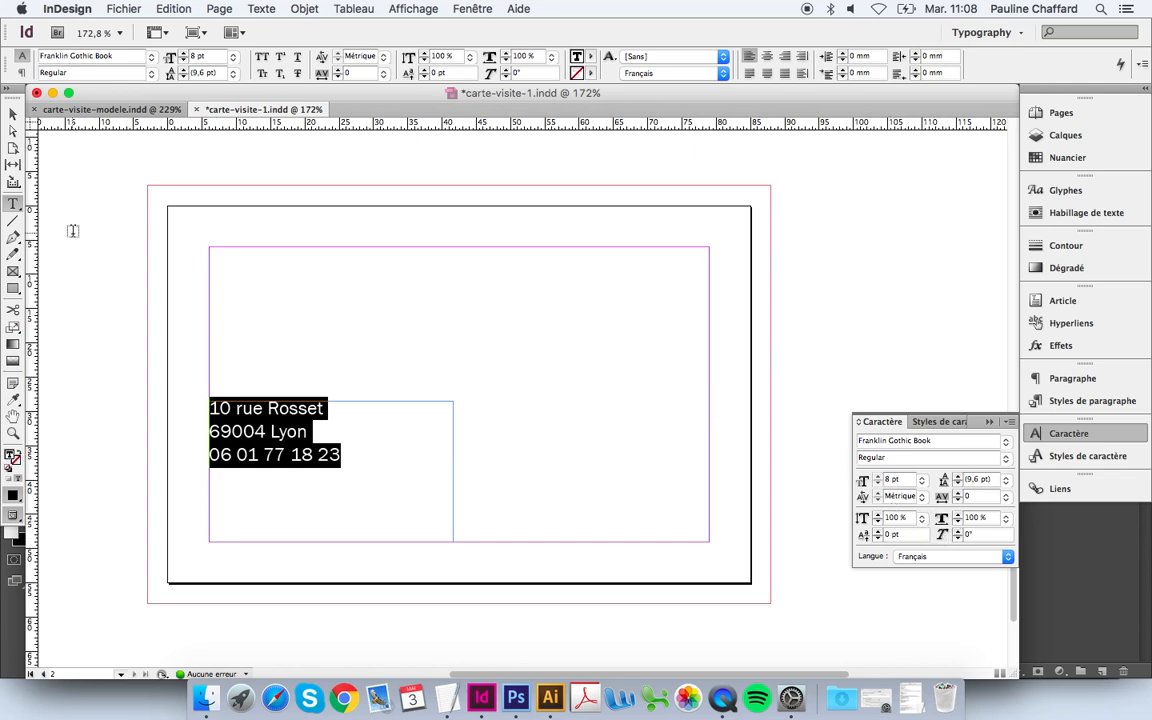
pyautogui.click(14, 113)
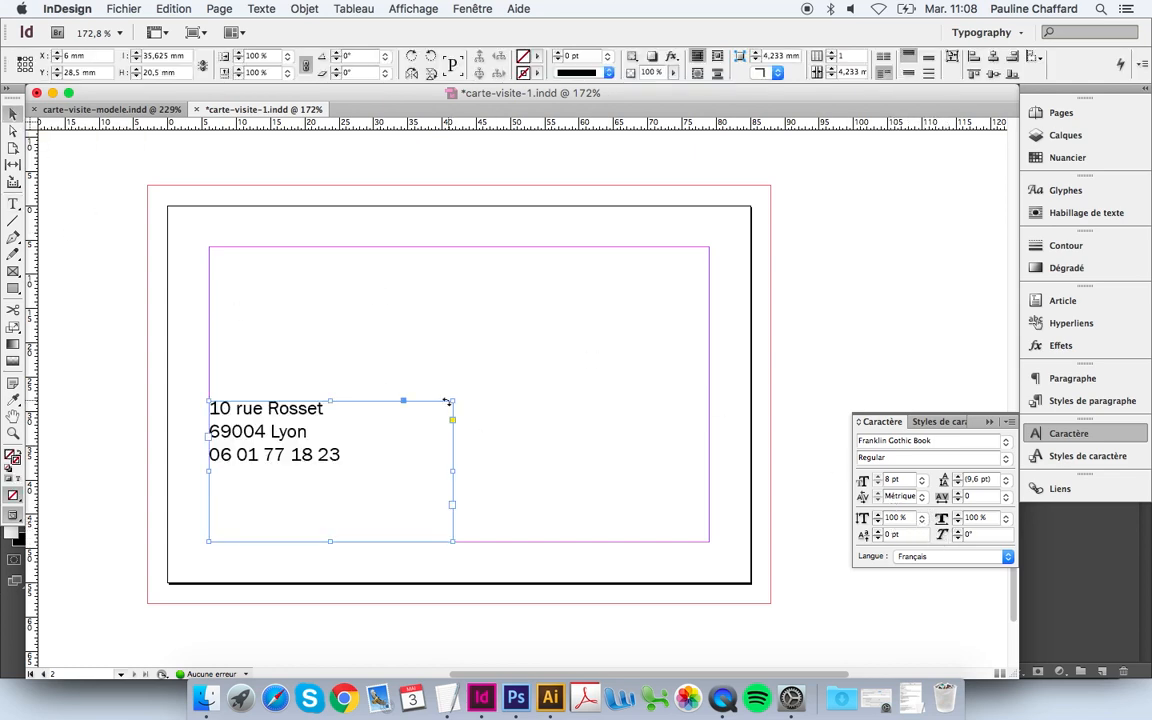
# Step: Shrink the address frame to its lines and duplicate it to the right, clearing the copy's text
pyautogui.moveTo(450, 400); pyautogui.dragTo(393, 471)
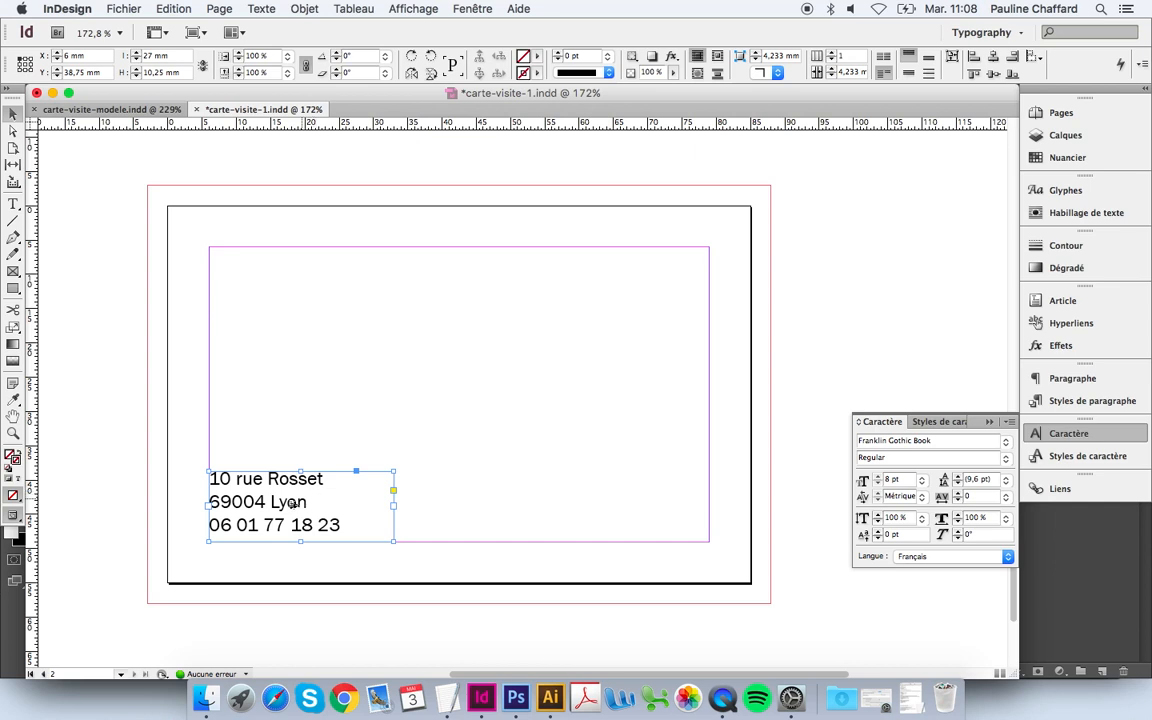
pyautogui.moveTo(280, 502); pyautogui.dragTo(533, 466)
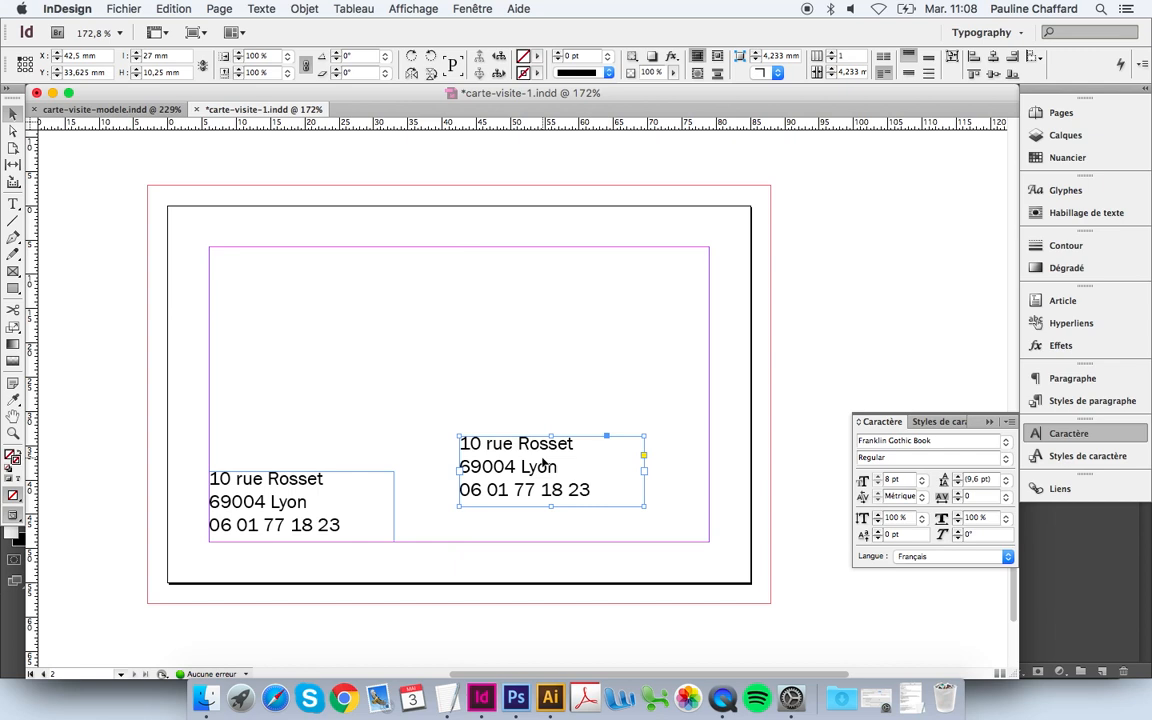
pyautogui.doubleClick(543, 465)
pyautogui.press('super+a')
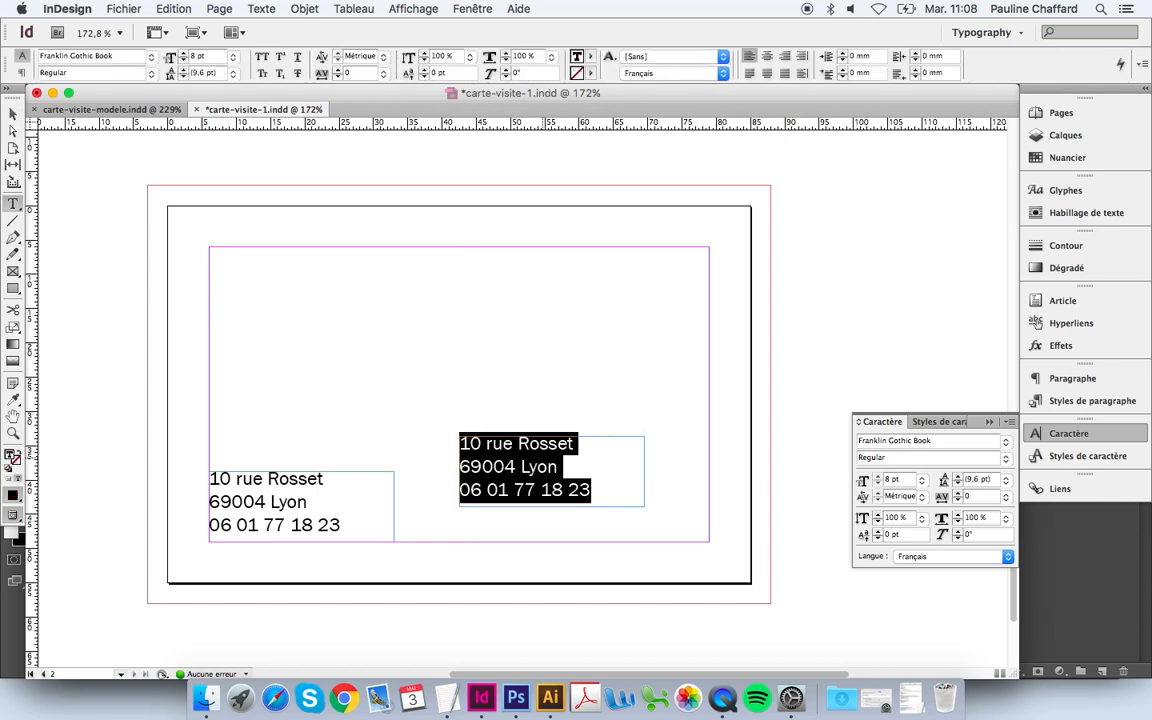
pyautogui.press('BackSpace')
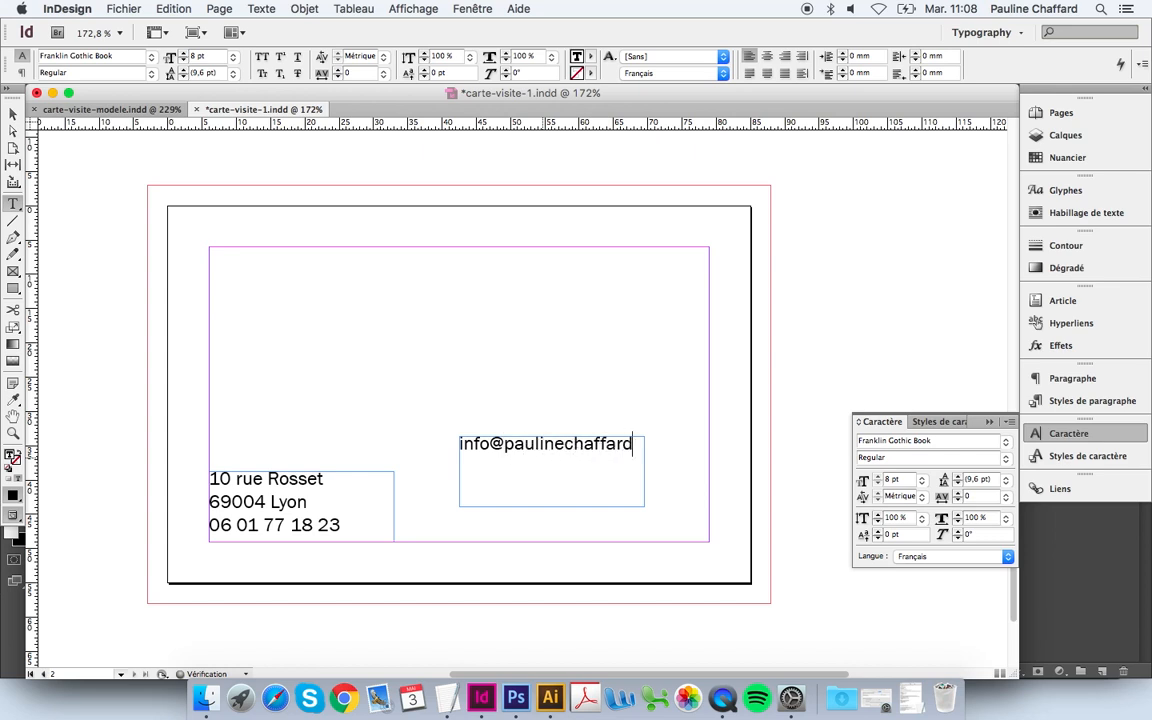
# Step: Type the e-mail address and website into the copy, widening it so the e-mail fits one line
pyautogui.press('Return')
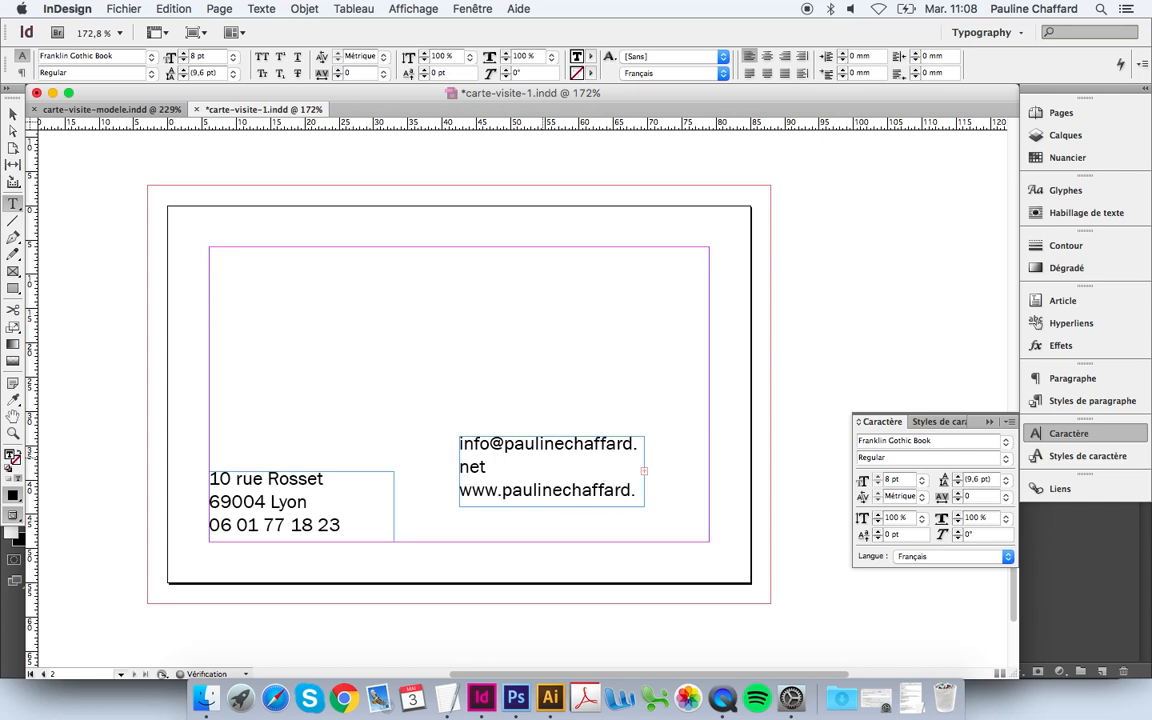
pyautogui.click(21, 117)
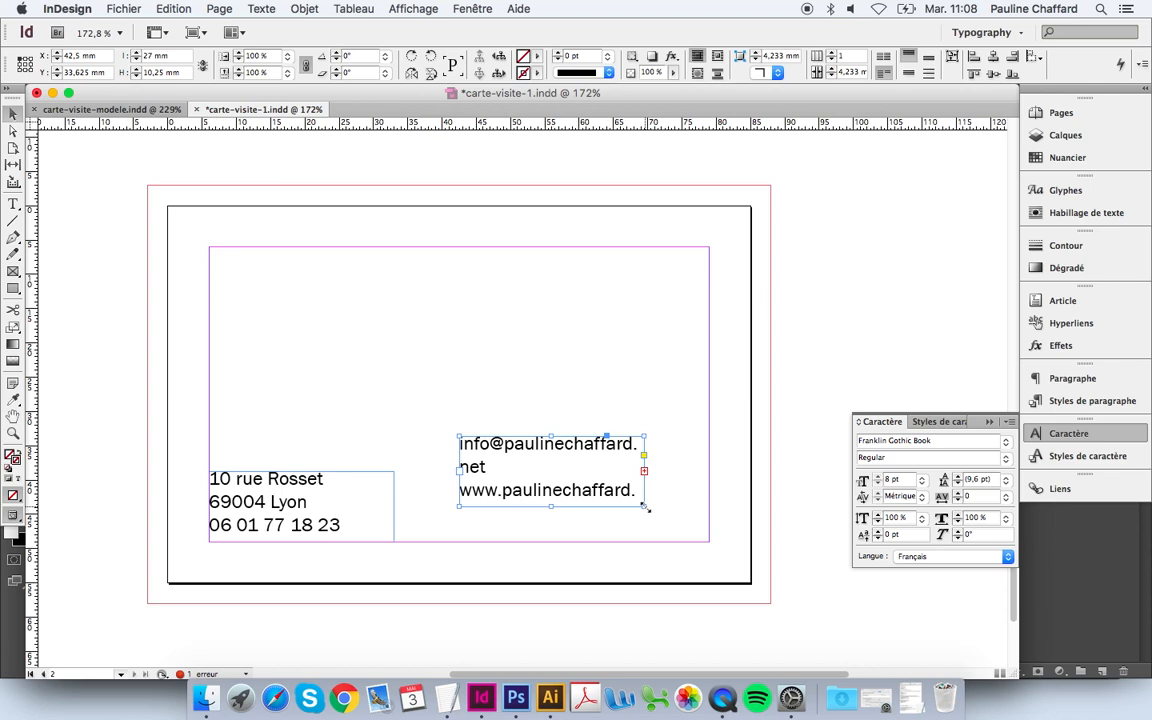
pyautogui.moveTo(646, 507); pyautogui.dragTo(660, 539)
pyautogui.moveTo(671, 544); pyautogui.dragTo(669, 541)
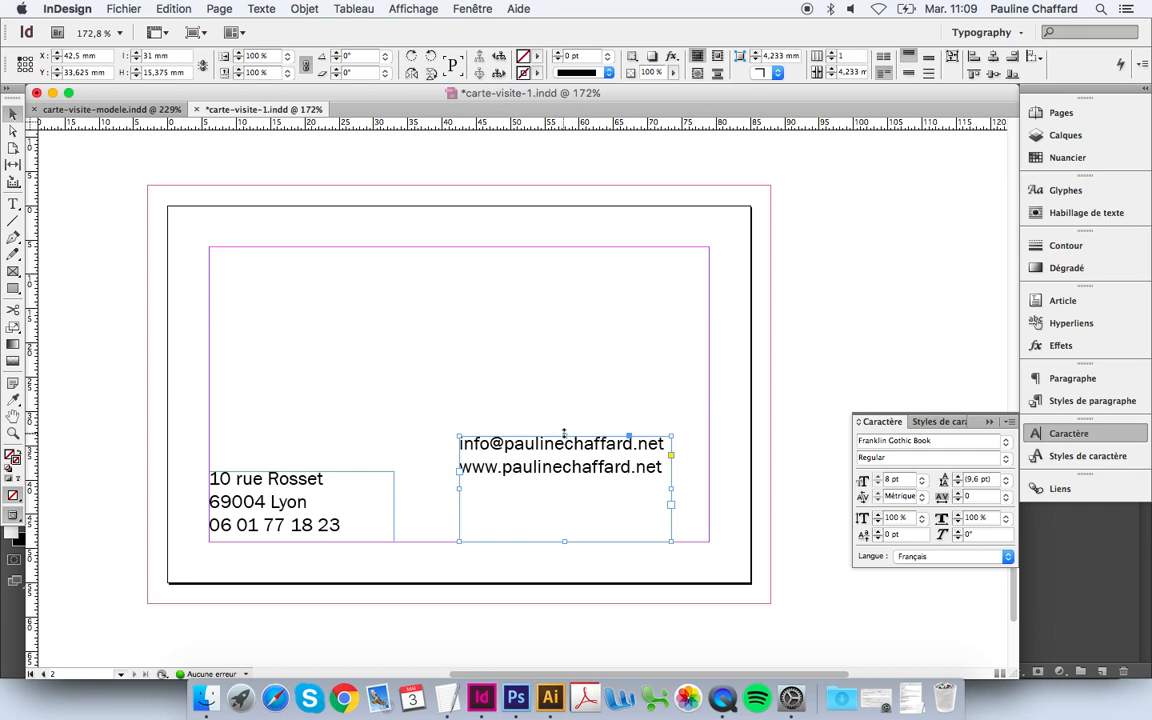
# Step: Align the e-mail and website frame with the address block, its left edge at the 42,5 mm centre
pyautogui.click(425, 9)
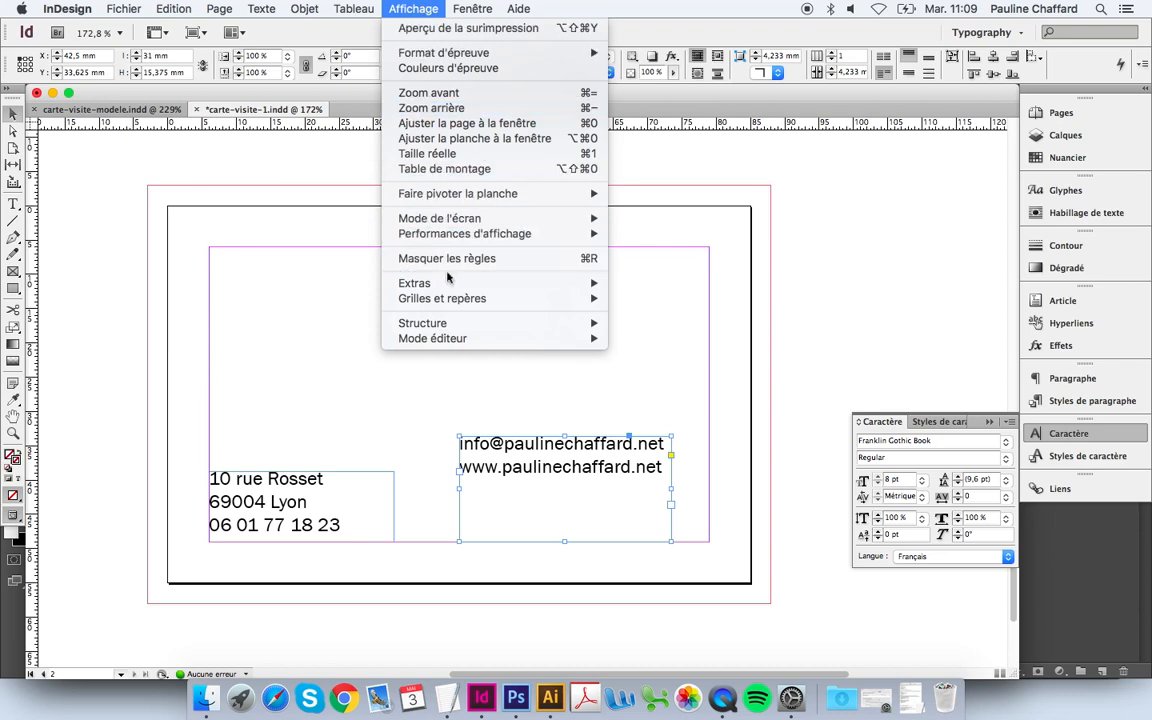
pyautogui.moveTo(457, 300)
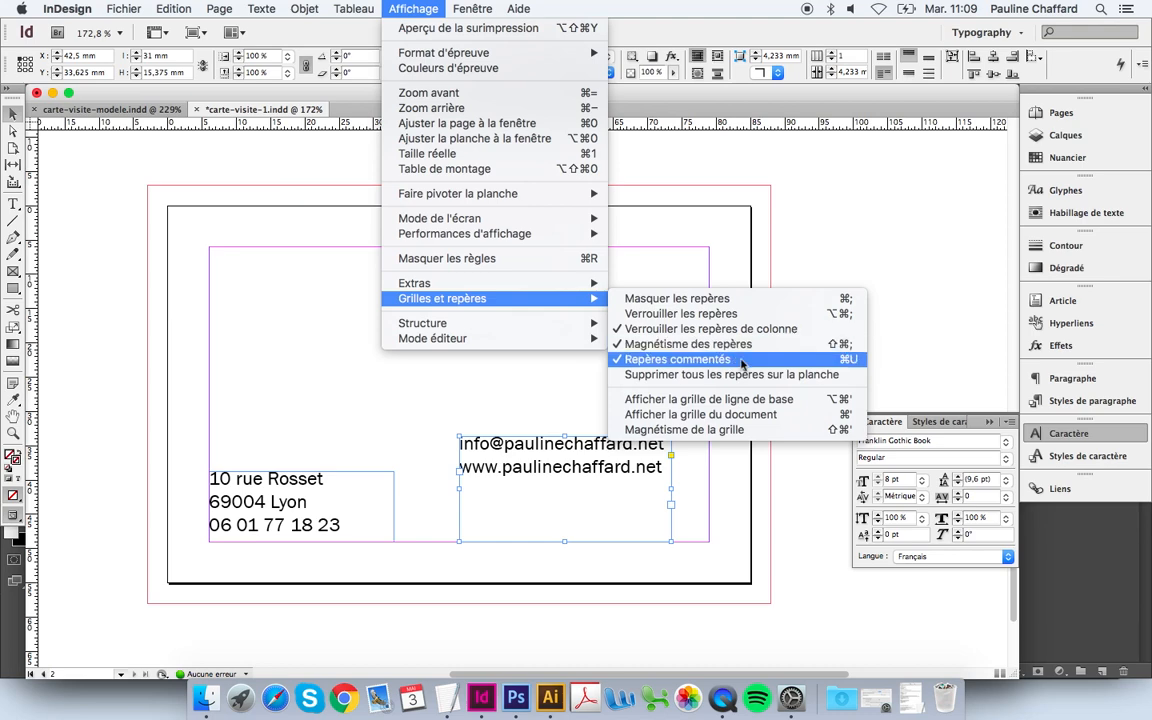
pyautogui.click(542, 394)
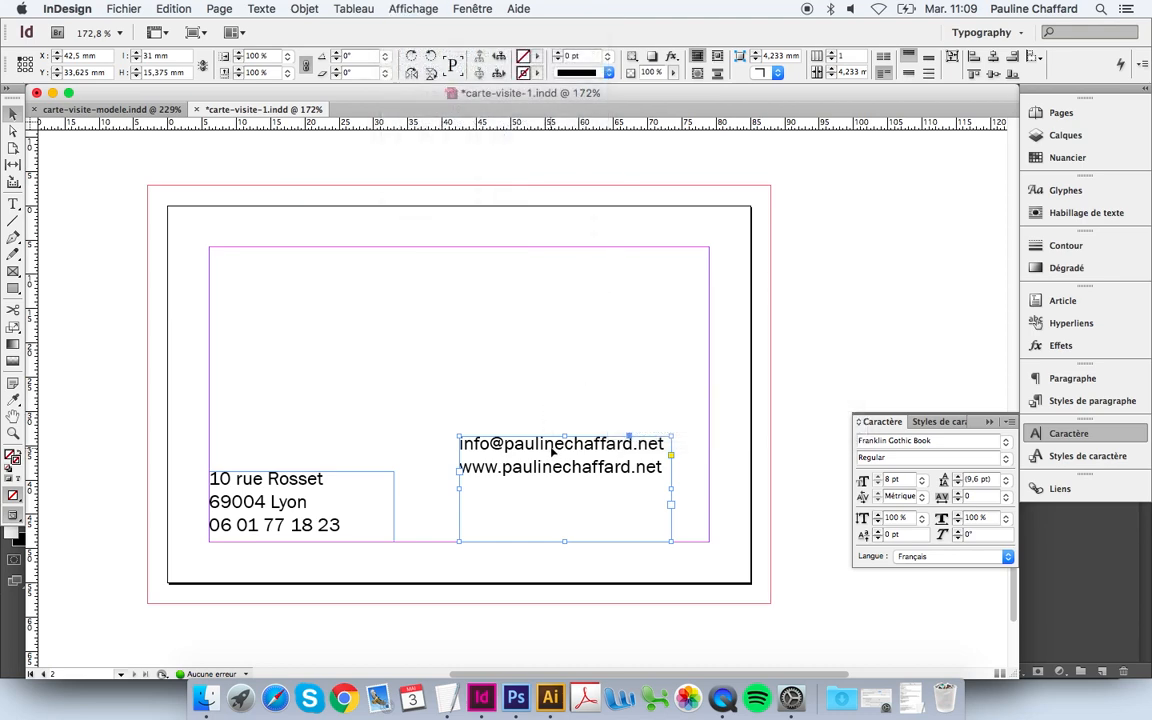
pyautogui.moveTo(551, 449); pyautogui.dragTo(565, 485)
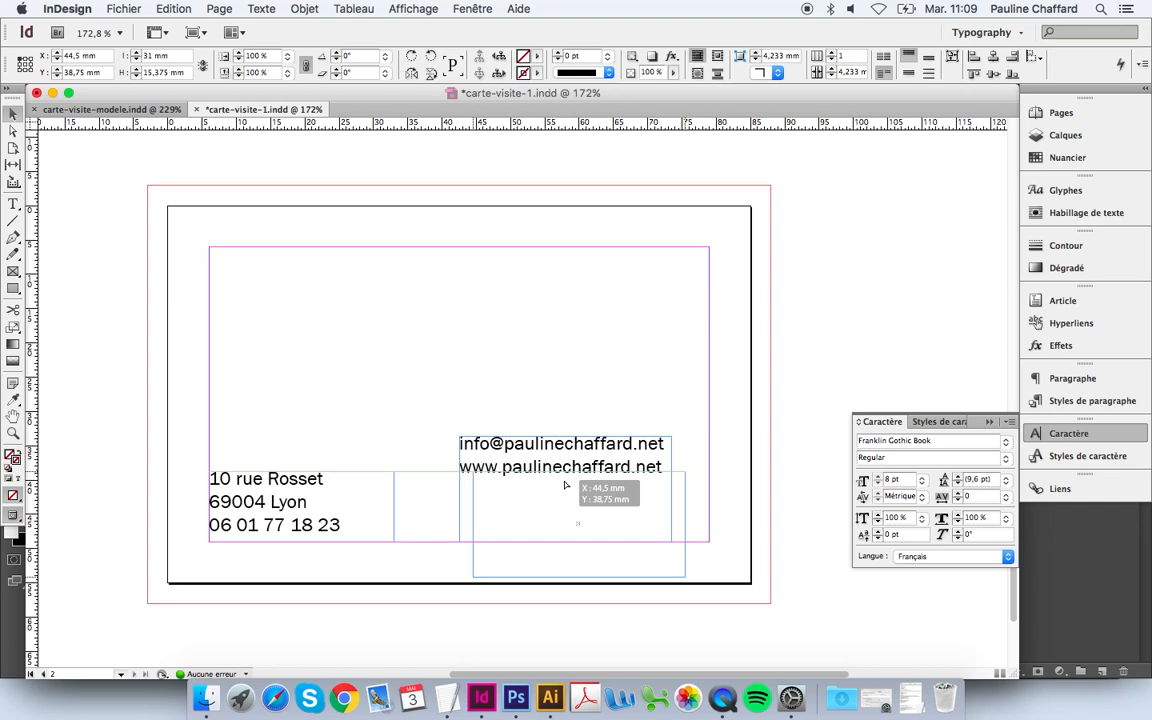
pyautogui.moveTo(565, 485); pyautogui.dragTo(565, 485)
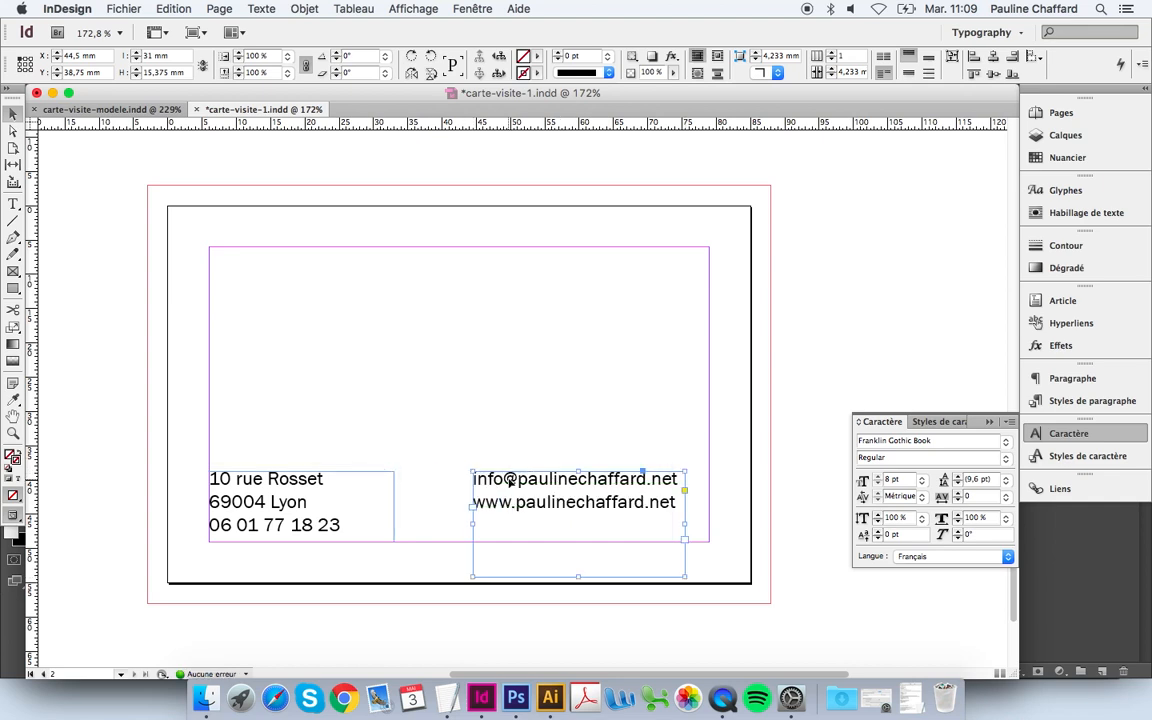
pyautogui.moveTo(509, 482)
pyautogui.mouseDown()
pyautogui.moveTo(531, 480)
pyautogui.moveTo(498, 478)
pyautogui.mouseUp()
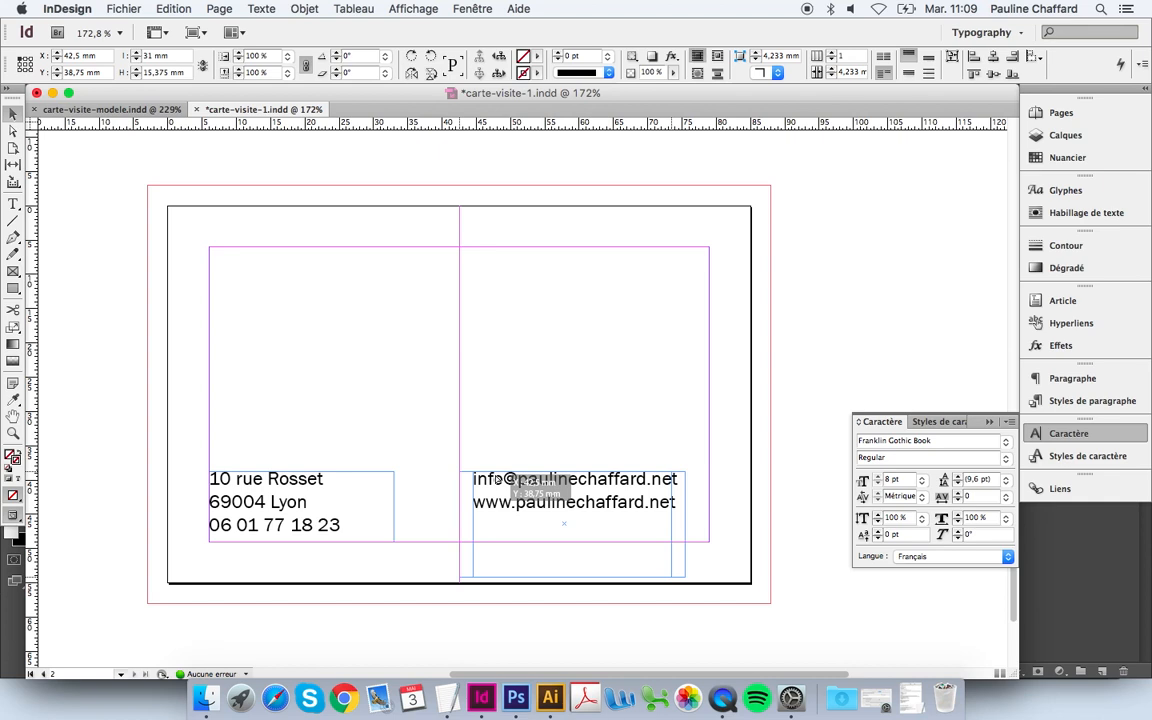
pyautogui.moveTo(497, 480); pyautogui.dragTo(496, 479)
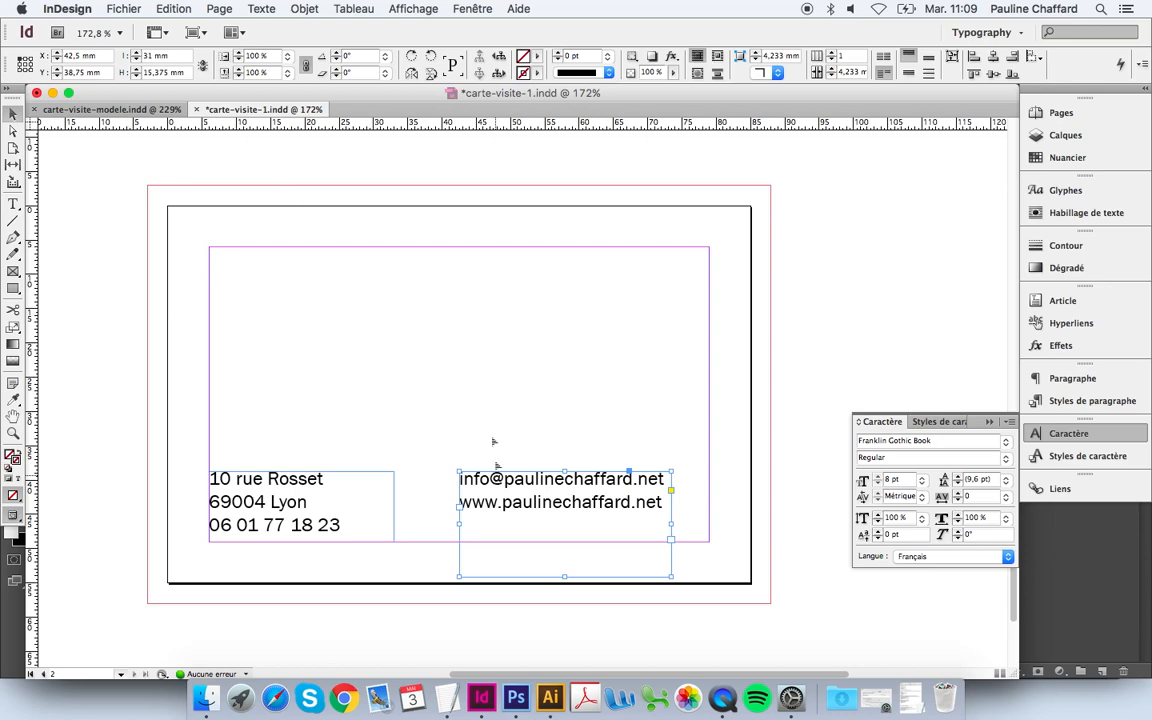
pyautogui.click(150, 112)
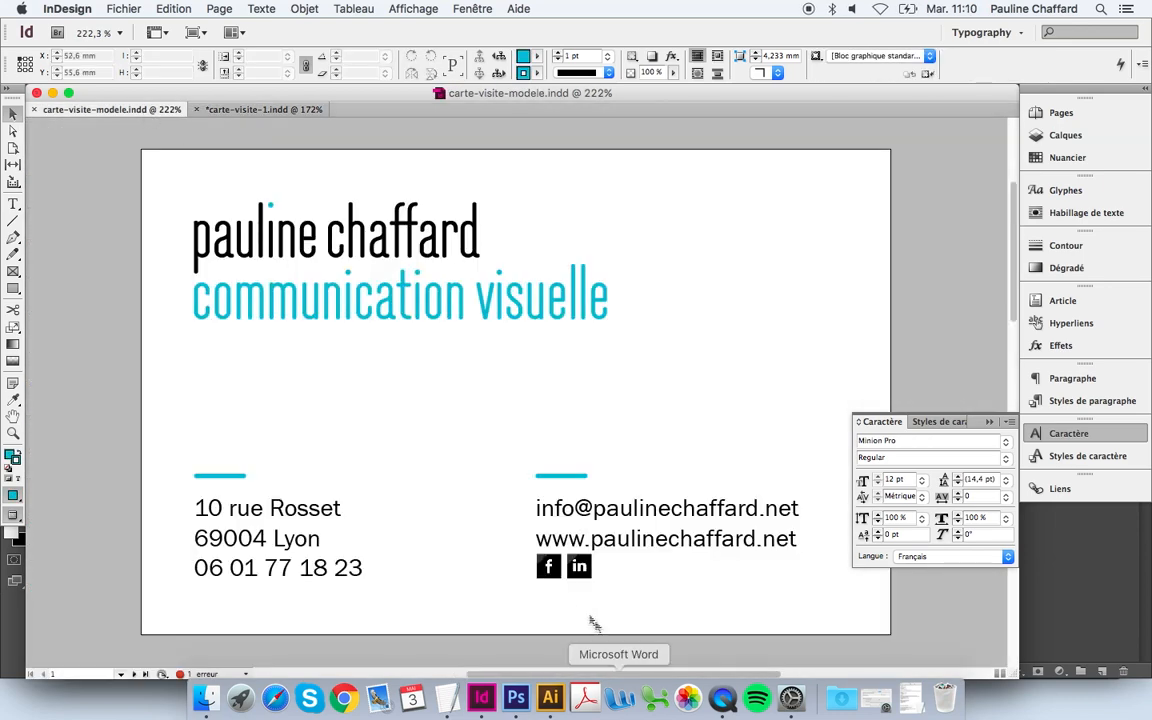
pyautogui.click(547, 569)
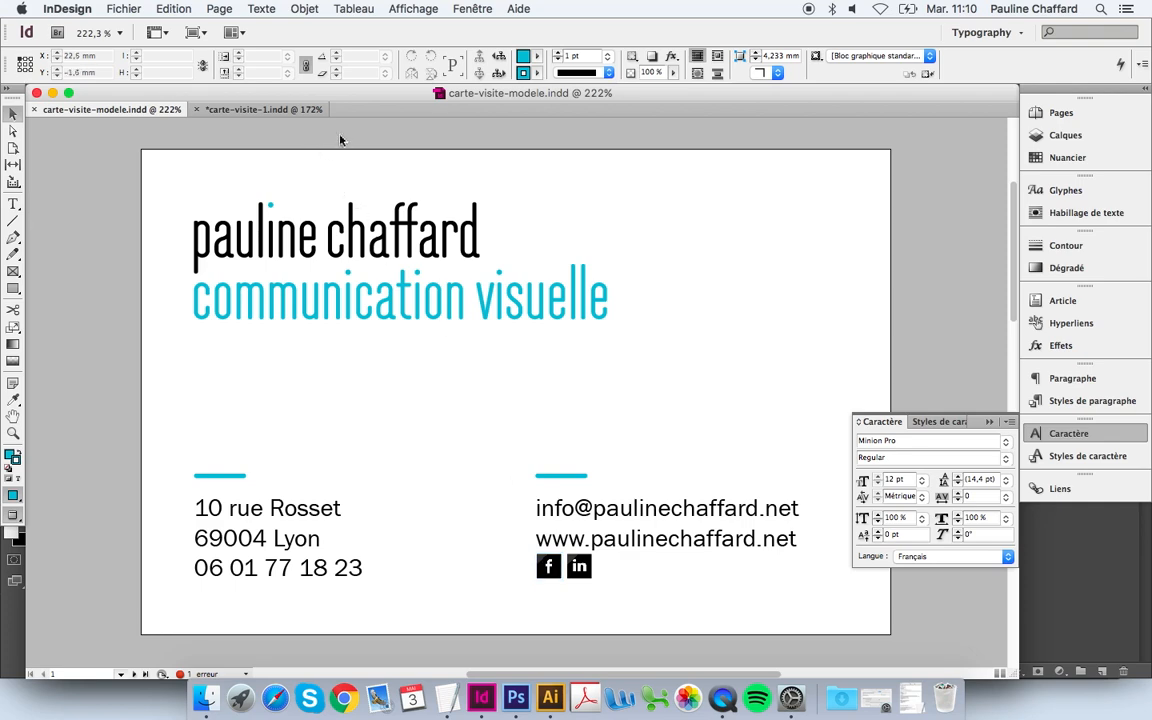
pyautogui.click(262, 110)
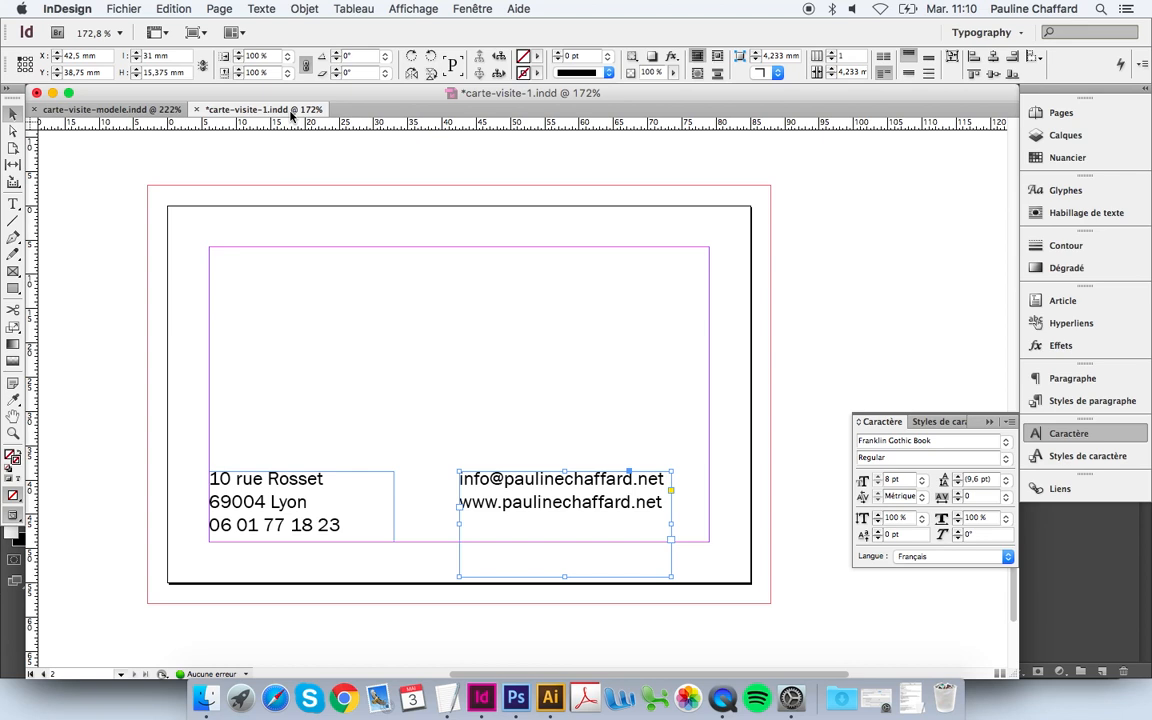
pyautogui.click(382, 322)
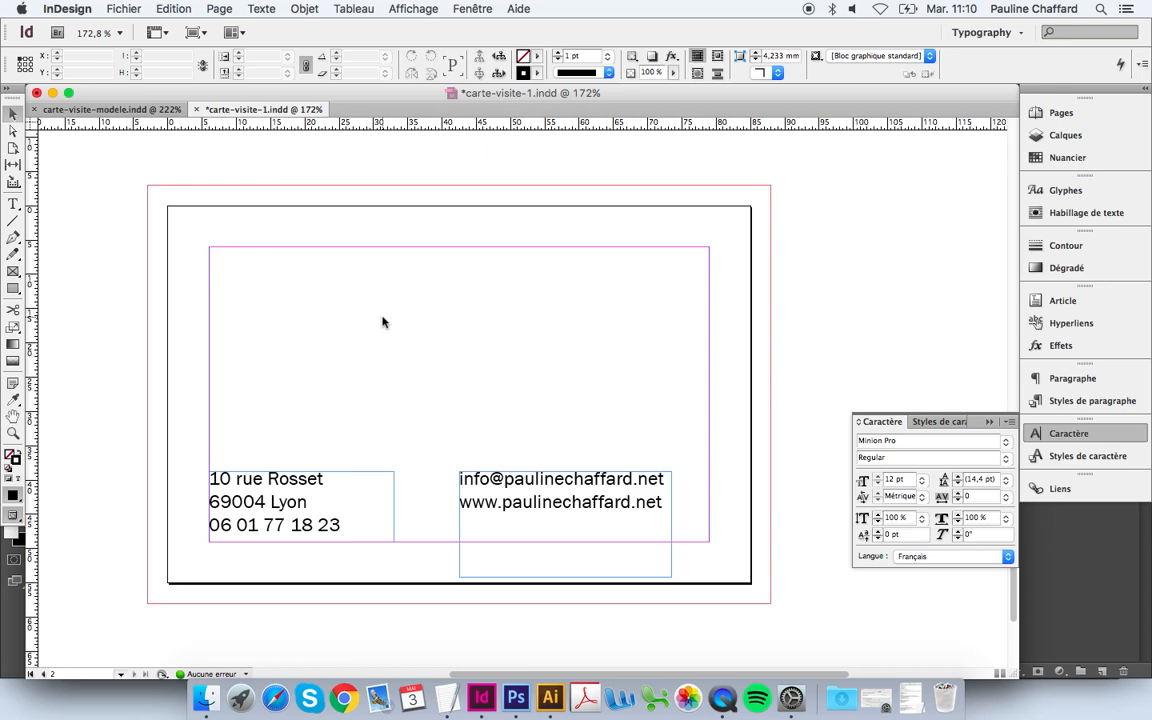
# Step: Place the Facebook logo PNG on the card
pyautogui.press('super+d')
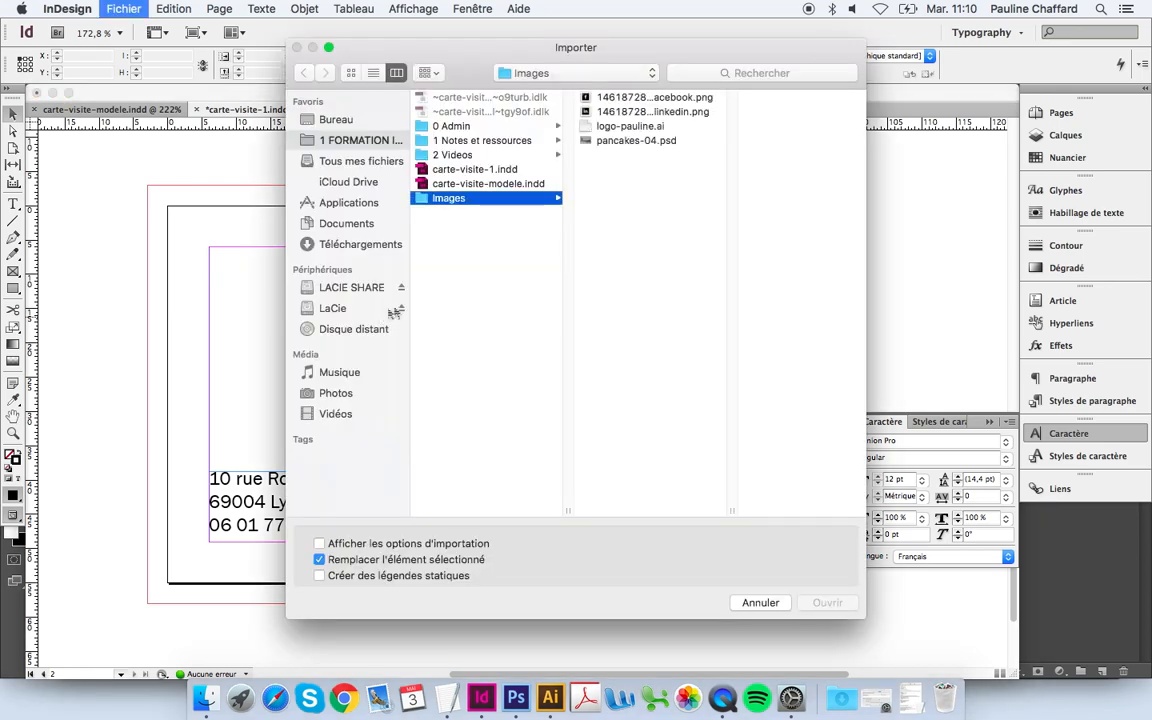
pyautogui.click(692, 98)
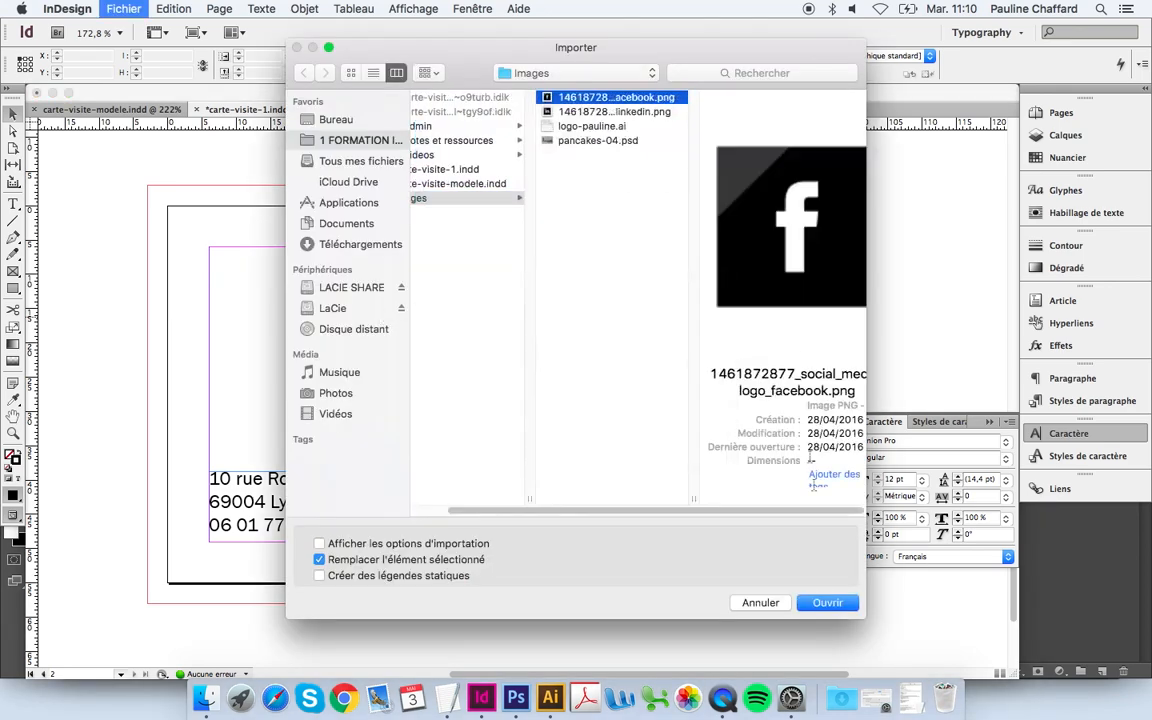
pyautogui.click(828, 603)
pyautogui.click(358, 256)
pyautogui.moveTo(359, 258); pyautogui.dragTo(370, 269)
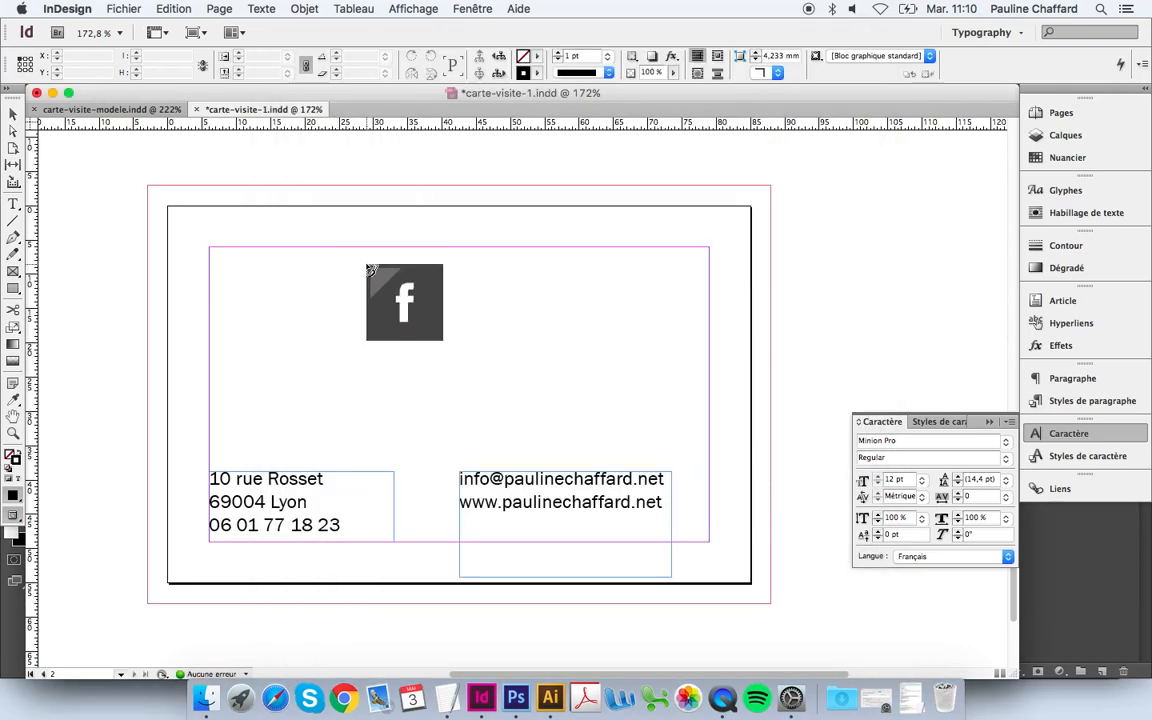
pyautogui.click(367, 265)
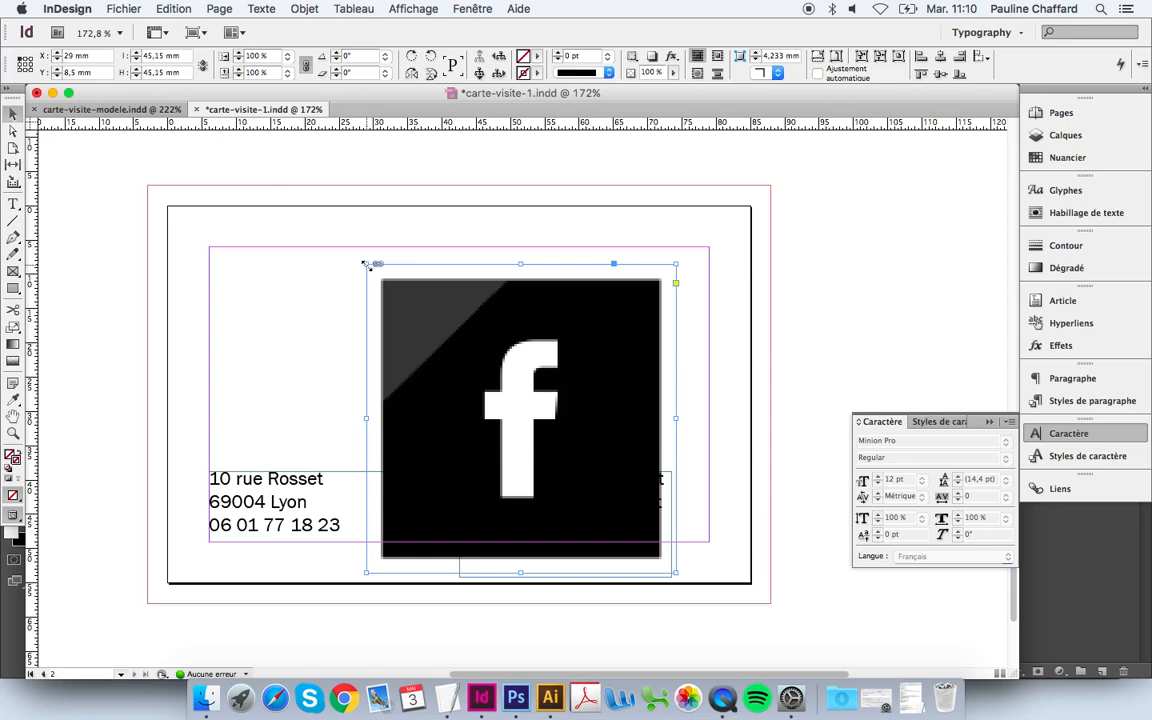
# Step: Scale the Facebook icon from its centre point down to about 30.5%
pyautogui.click(14, 328)
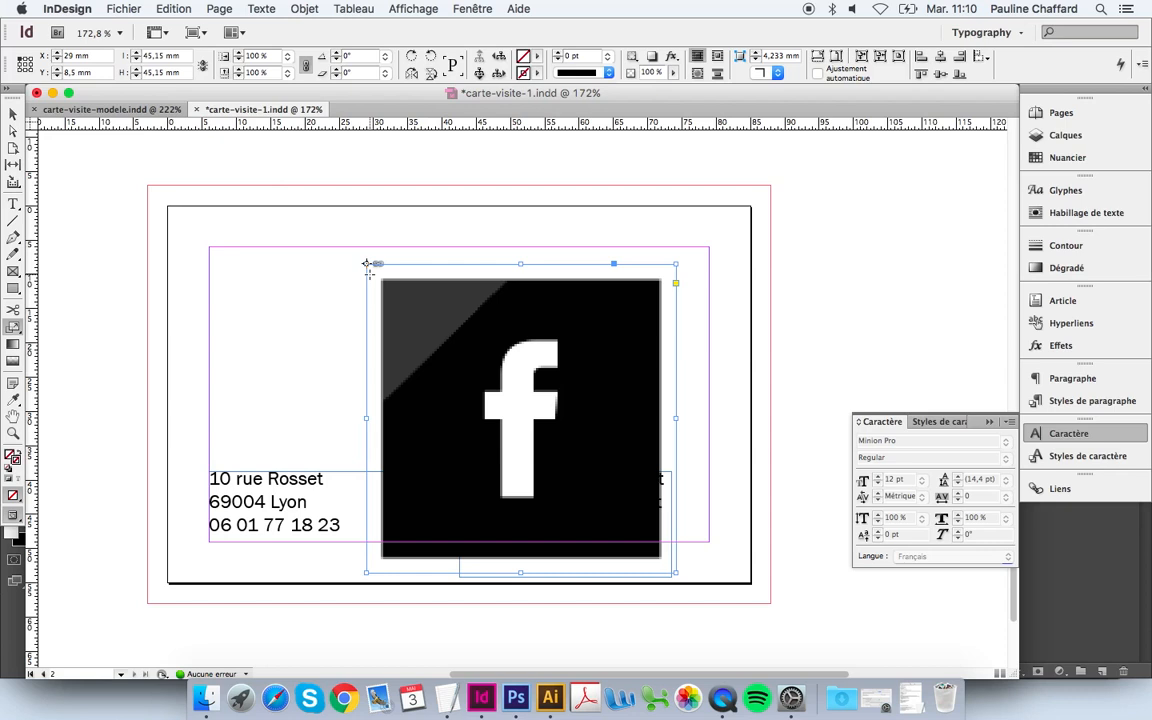
pyautogui.click(26, 66)
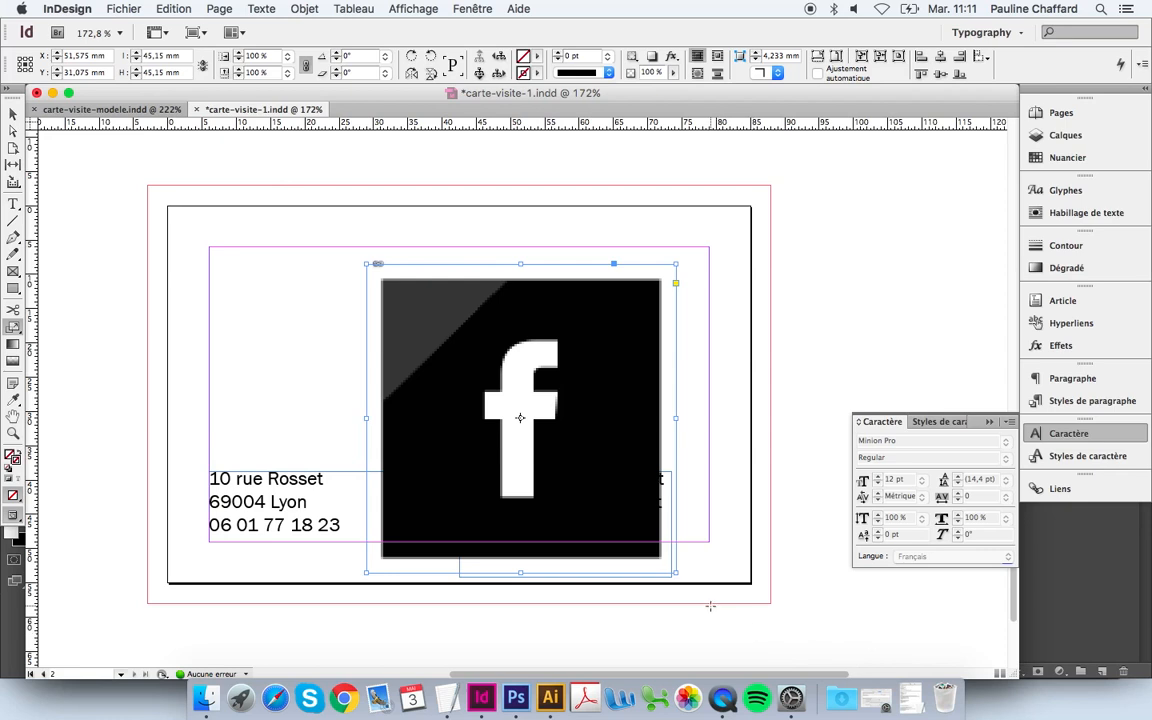
pyautogui.moveTo(710, 606); pyautogui.dragTo(533, 430)
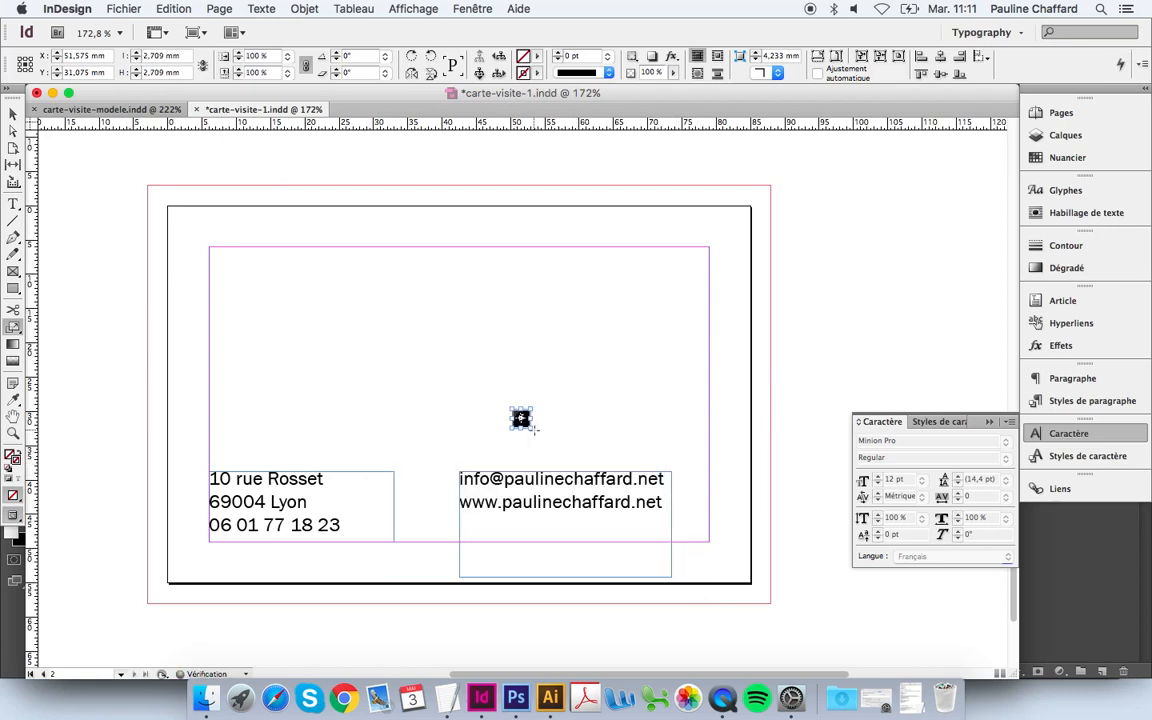
# Step: Zoom in, move the Facebook icon just below the website line, and duplicate it beside itself
pyautogui.moveTo(684, 368); pyautogui.dragTo(452, 556)
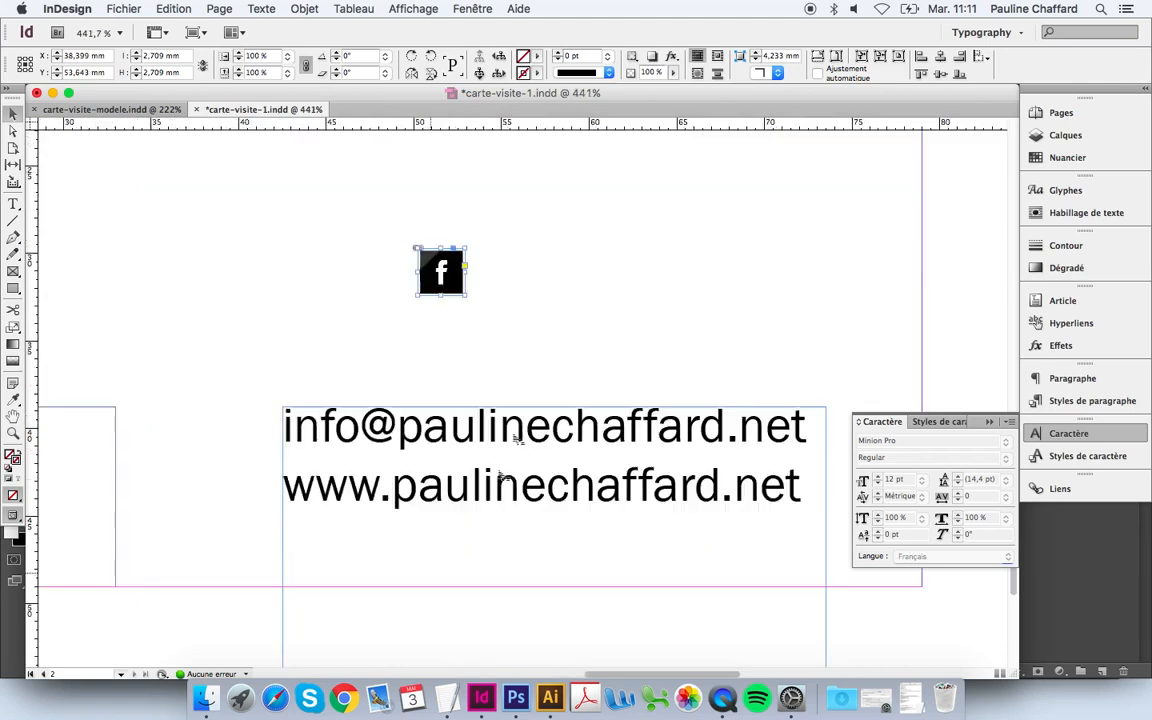
pyautogui.moveTo(448, 281); pyautogui.dragTo(313, 563)
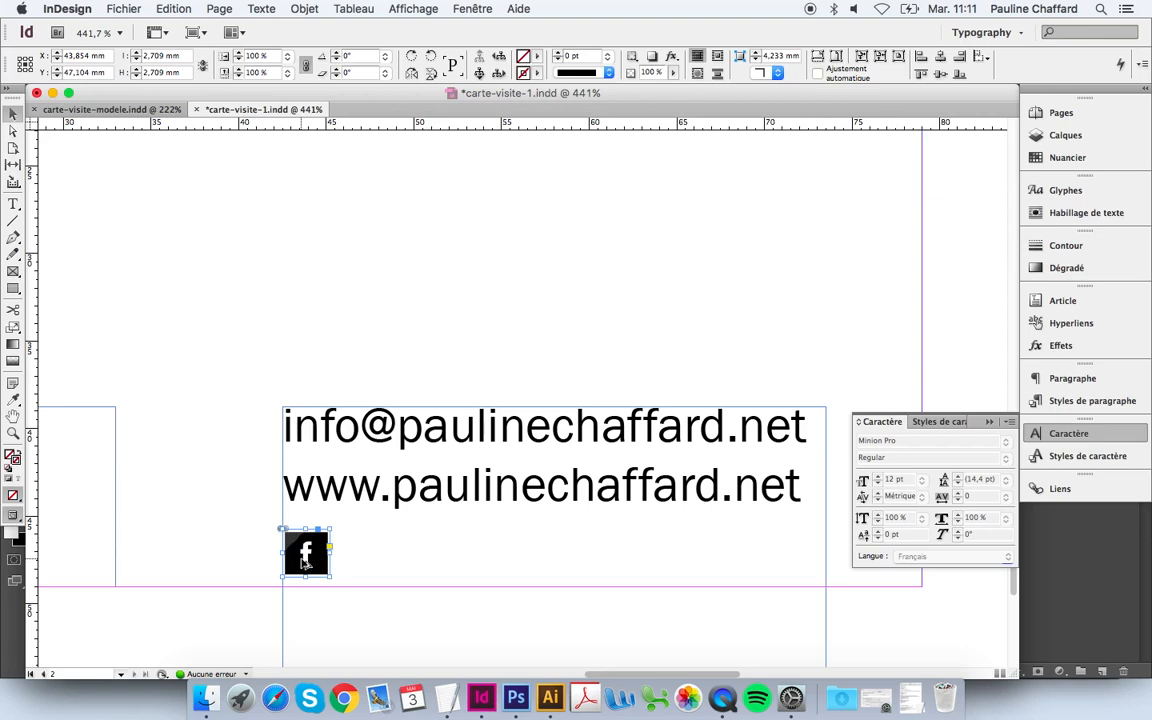
pyautogui.moveTo(305, 563); pyautogui.dragTo(362, 566)
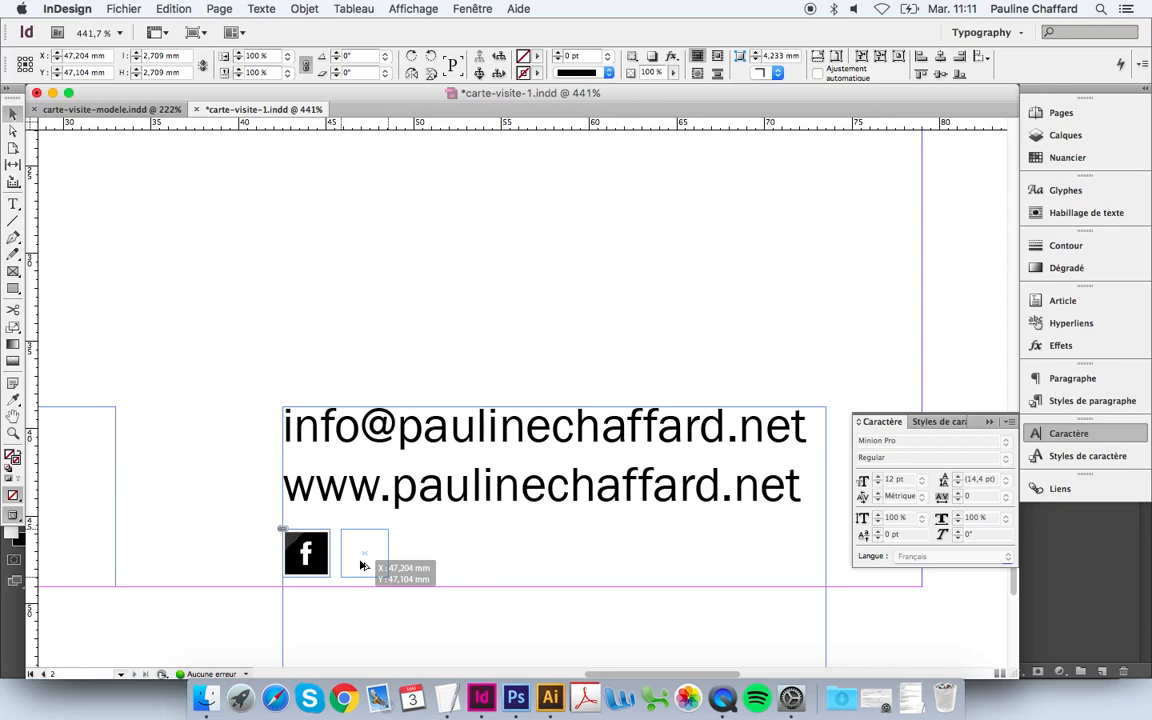
pyautogui.moveTo(362, 566); pyautogui.dragTo(363, 567)
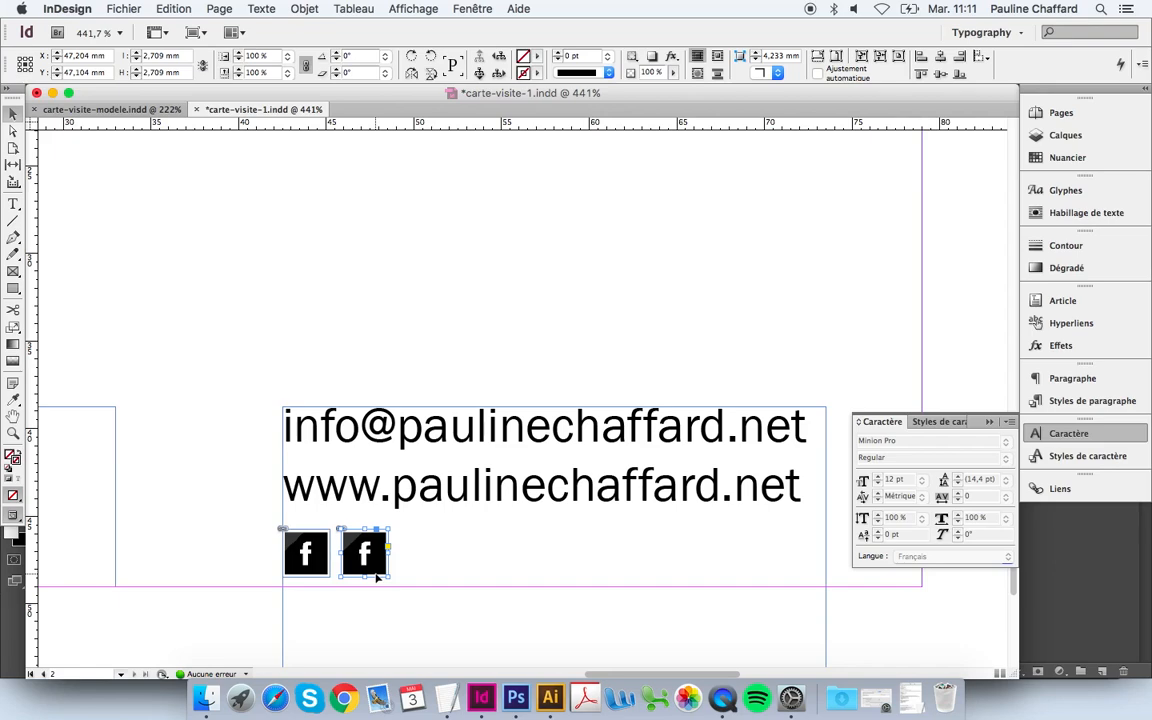
pyautogui.press('super+d')
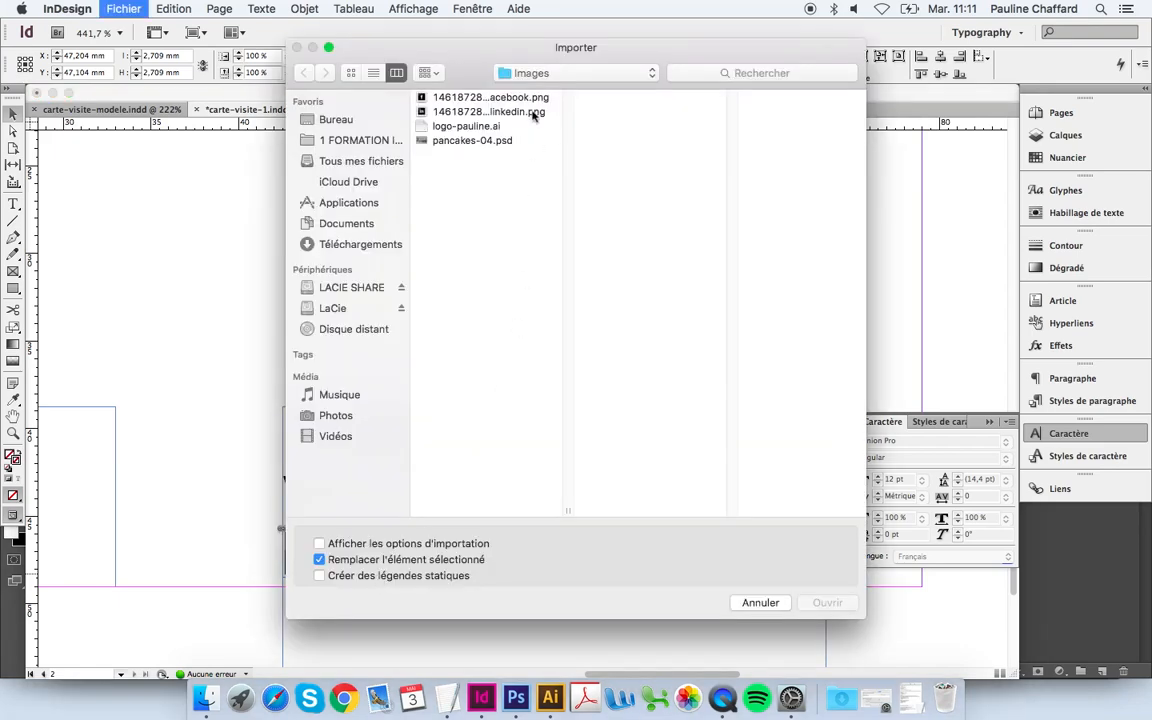
# Step: Replace the duplicate icon's image with the LinkedIn PNG and fit the whole card in view
pyautogui.click(533, 113)
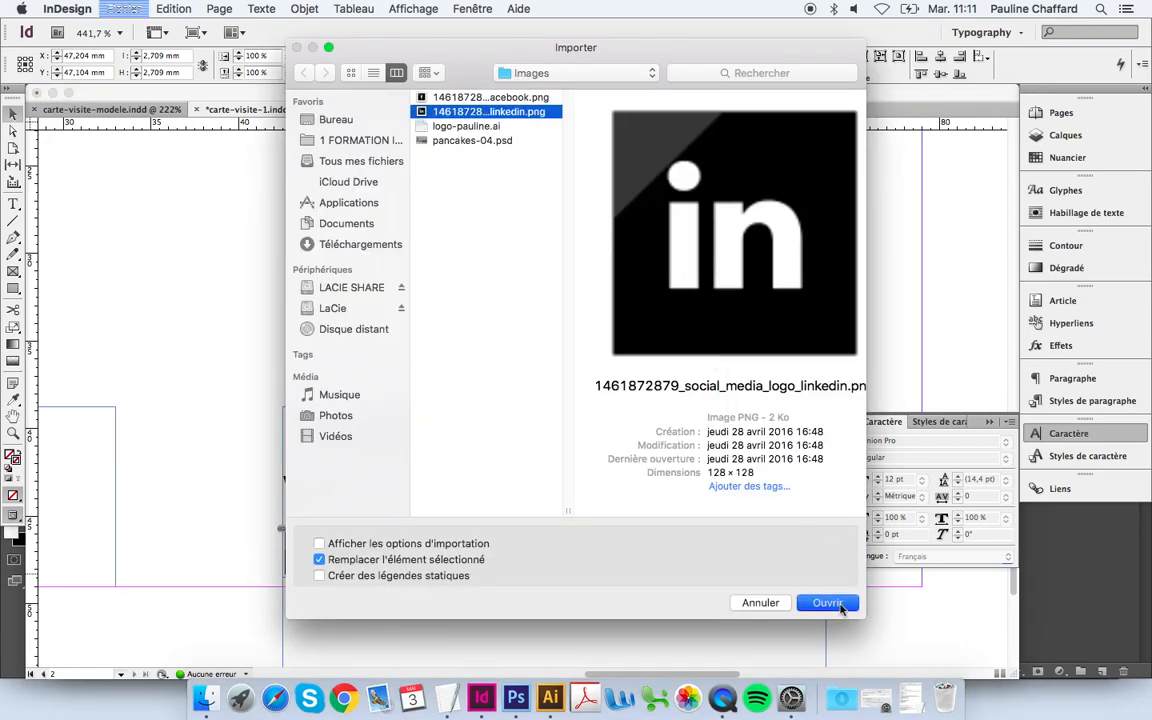
pyautogui.click(828, 603)
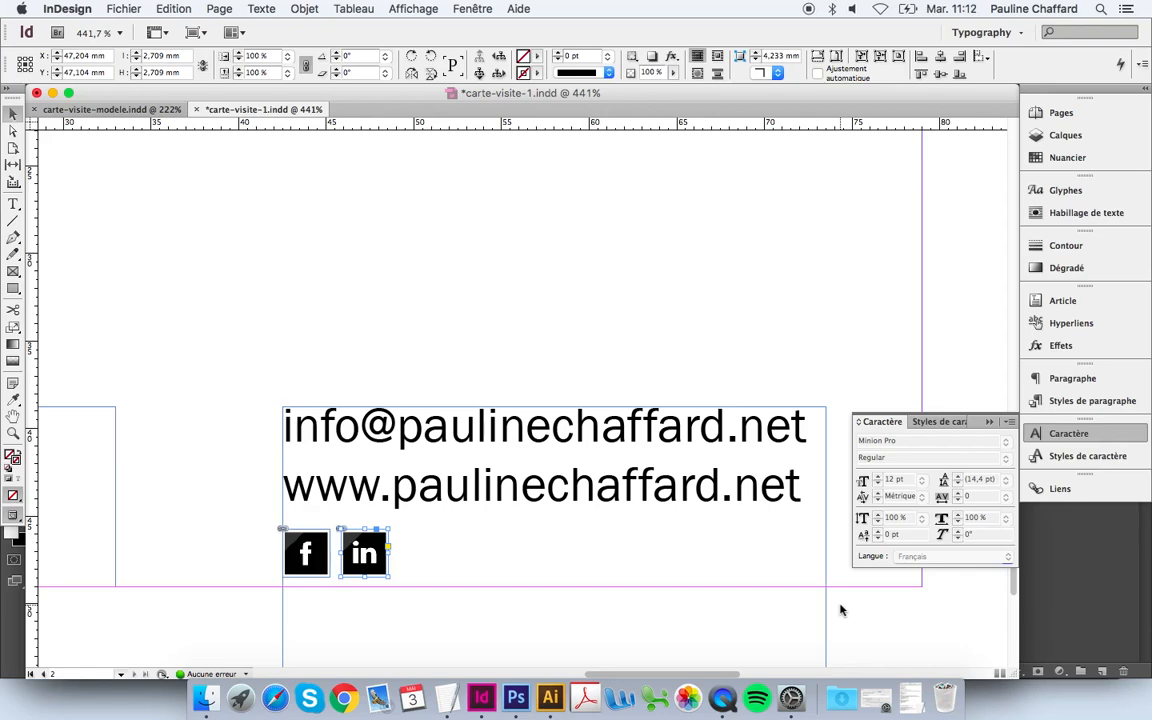
pyautogui.doubleClick(12, 420)
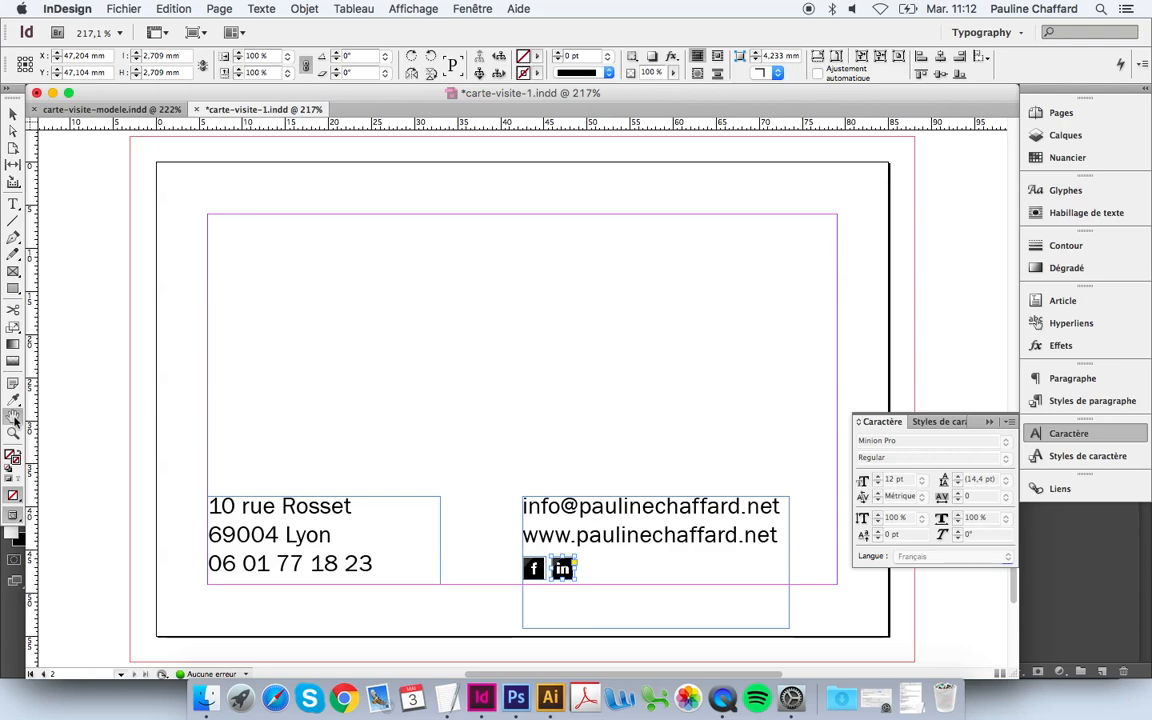
# Step: Select the whole two-line logo in Illustrator's logo-pauline.ai, then switch back to InDesign
pyautogui.click(557, 701)
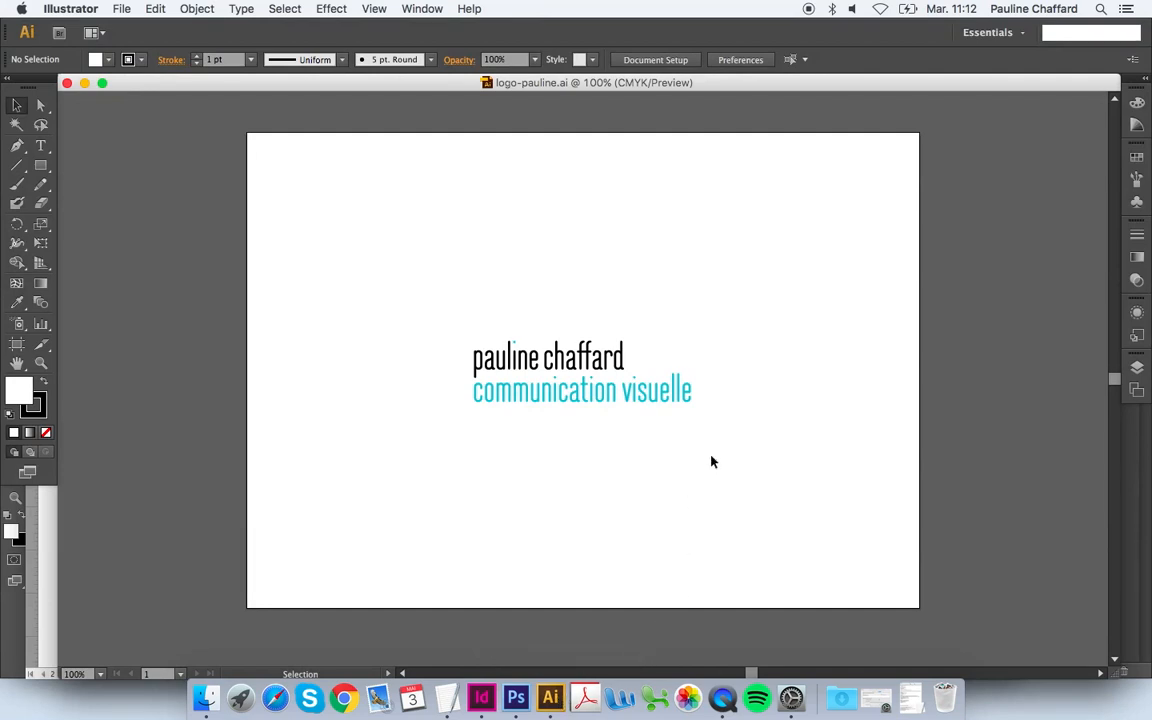
pyautogui.moveTo(729, 462); pyautogui.dragTo(424, 265)
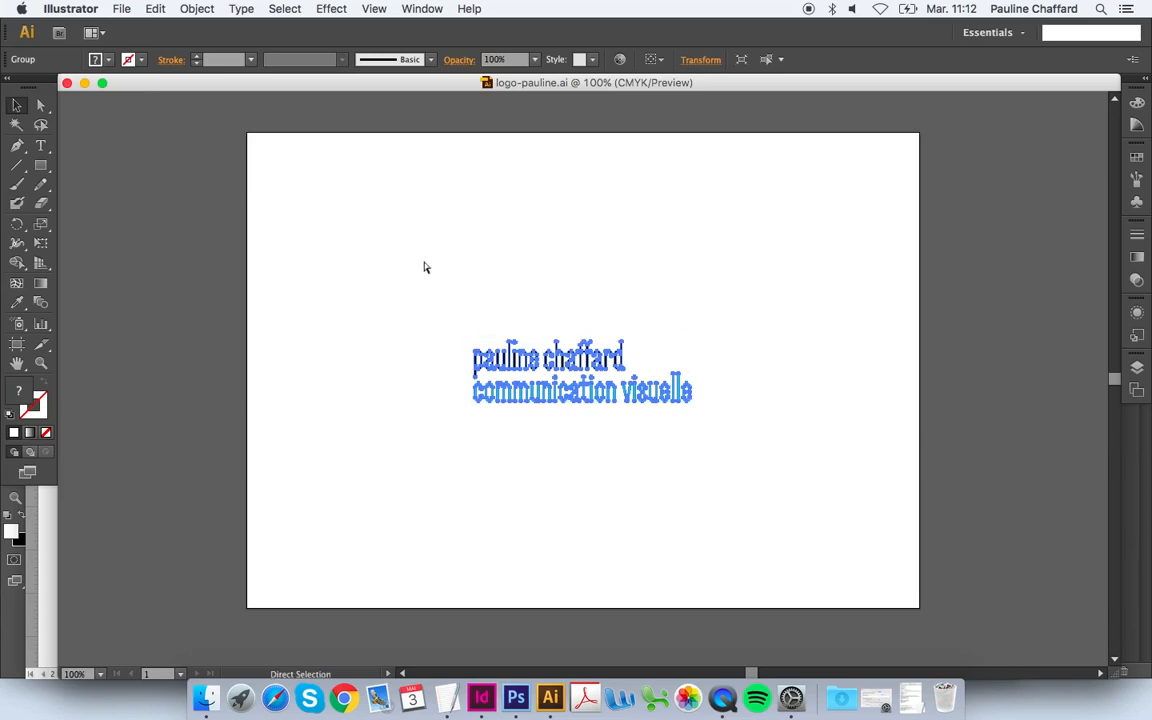
pyautogui.press('super+Tab')
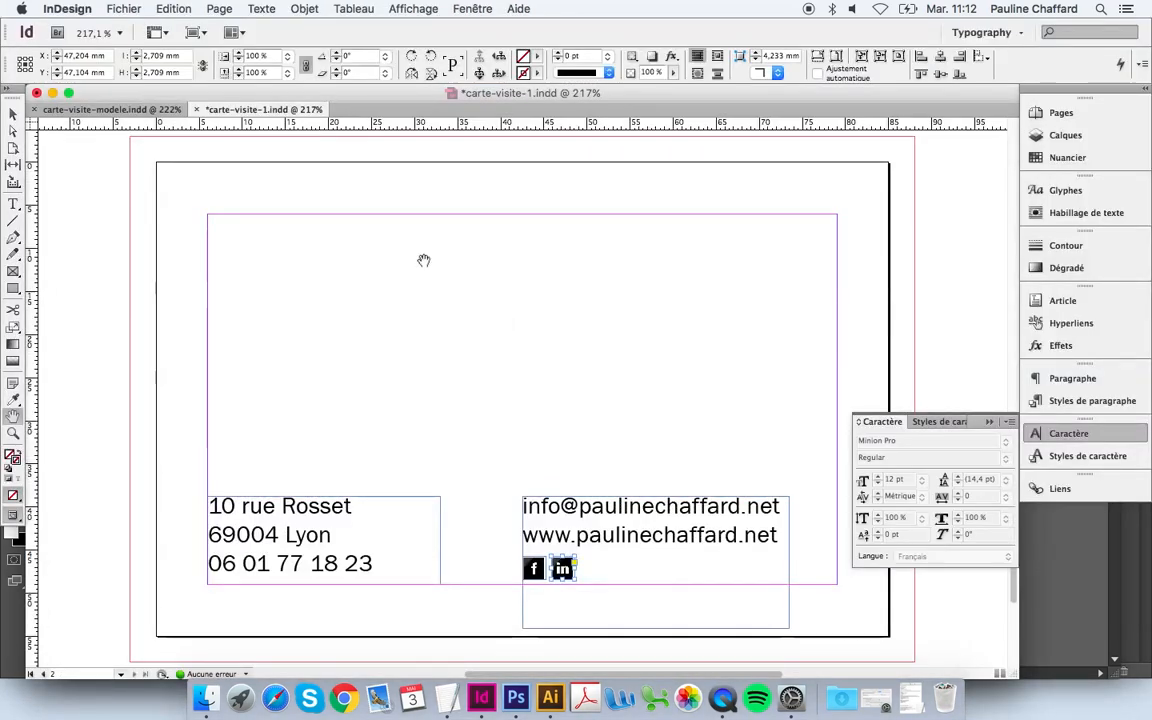
# Step: Paste the logo and scale it to about 45,5 mm wide at page 2's top-left margin
pyautogui.press('super+v')
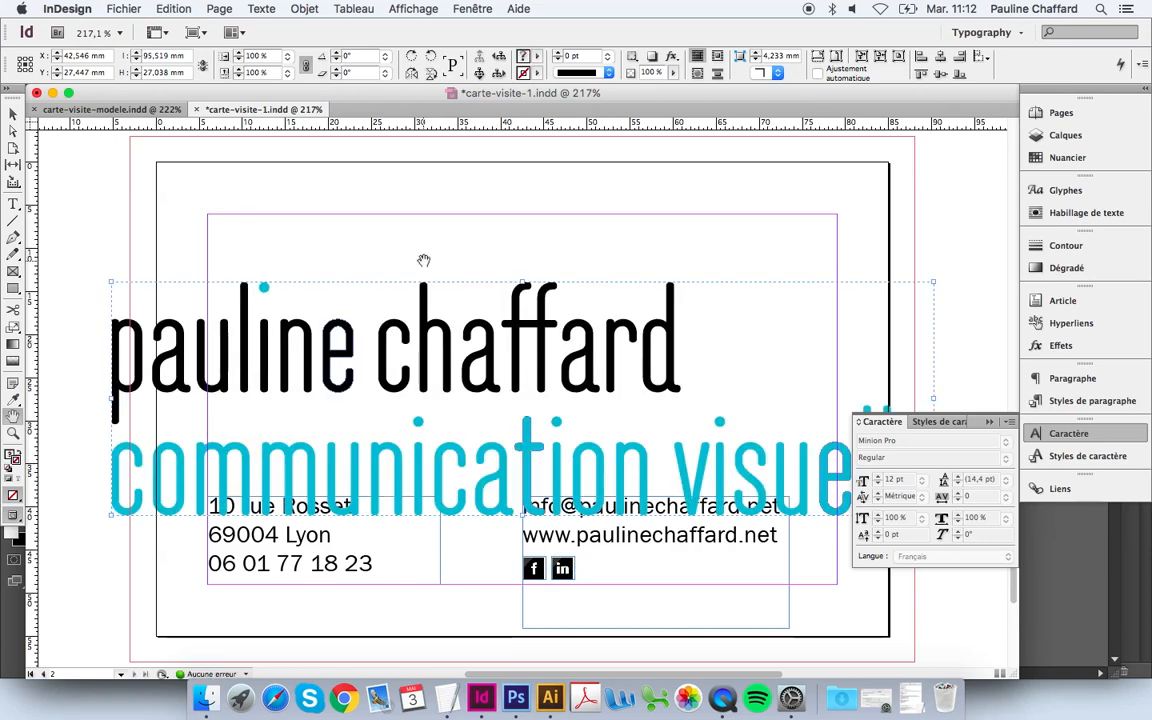
pyautogui.press('v')
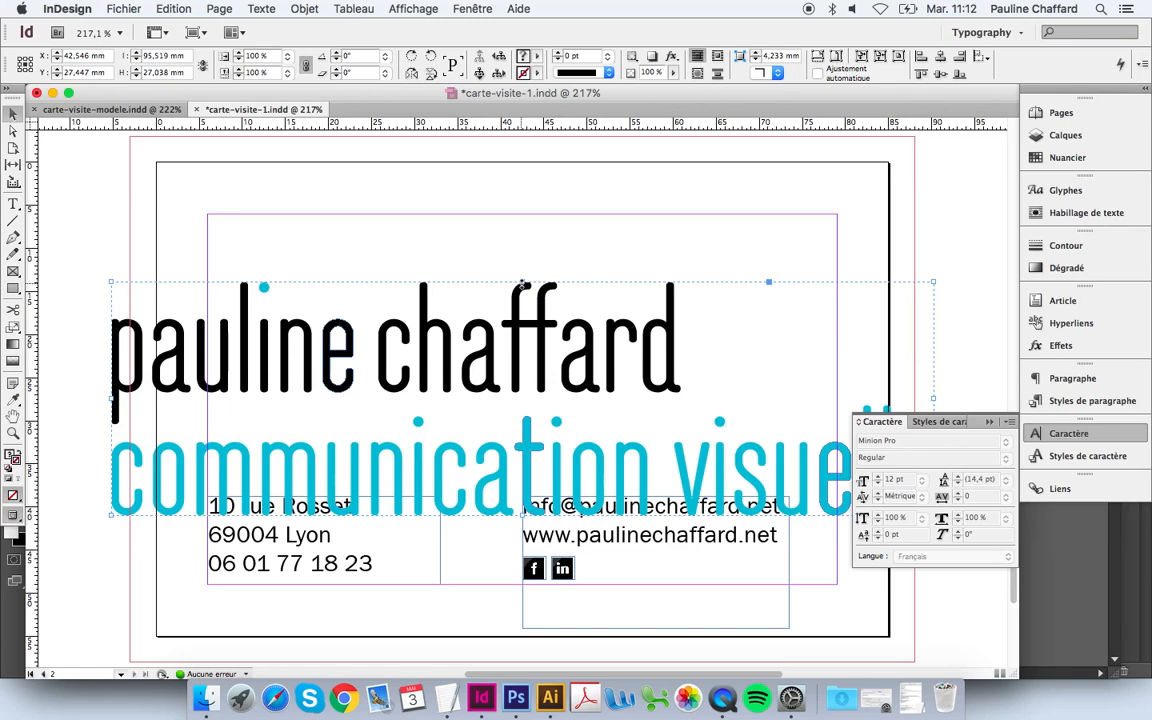
pyautogui.moveTo(522, 284); pyautogui.dragTo(518, 393)
pyautogui.moveTo(400, 291); pyautogui.dragTo(369, 243)
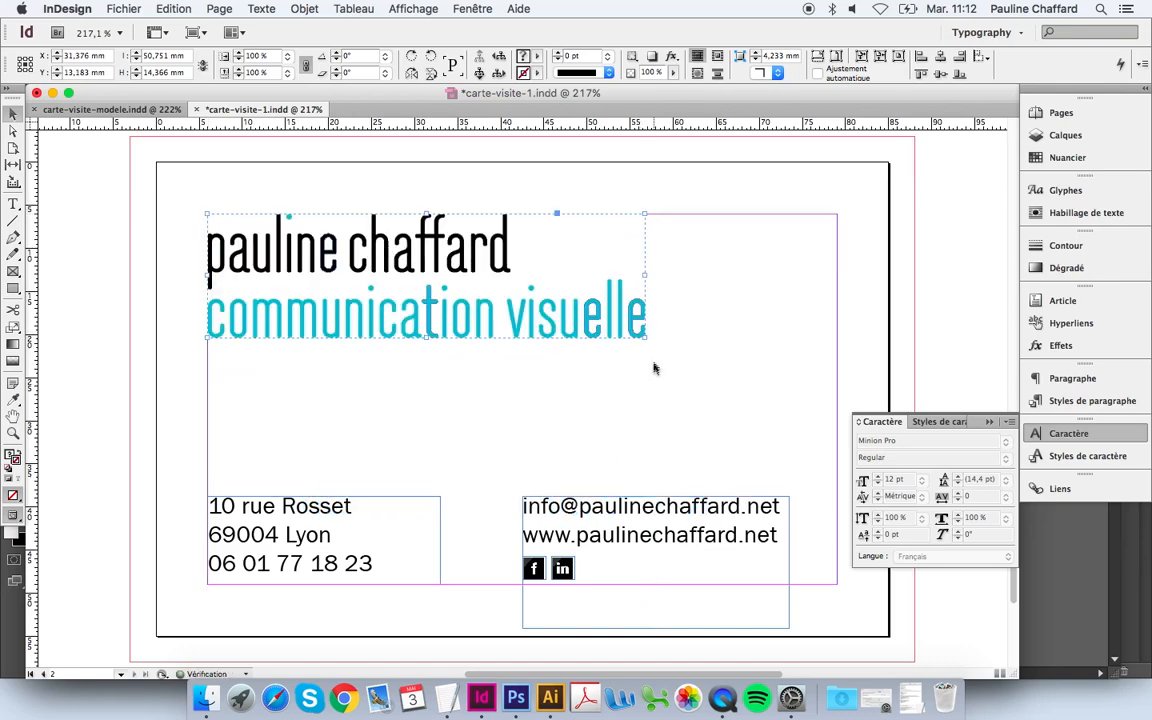
pyautogui.moveTo(645, 338); pyautogui.dragTo(600, 324)
# Step: Preview the card, compare it with carte-visite-modele.indd, then return to carte-visite-1.indd and deselect
pyautogui.press('w')
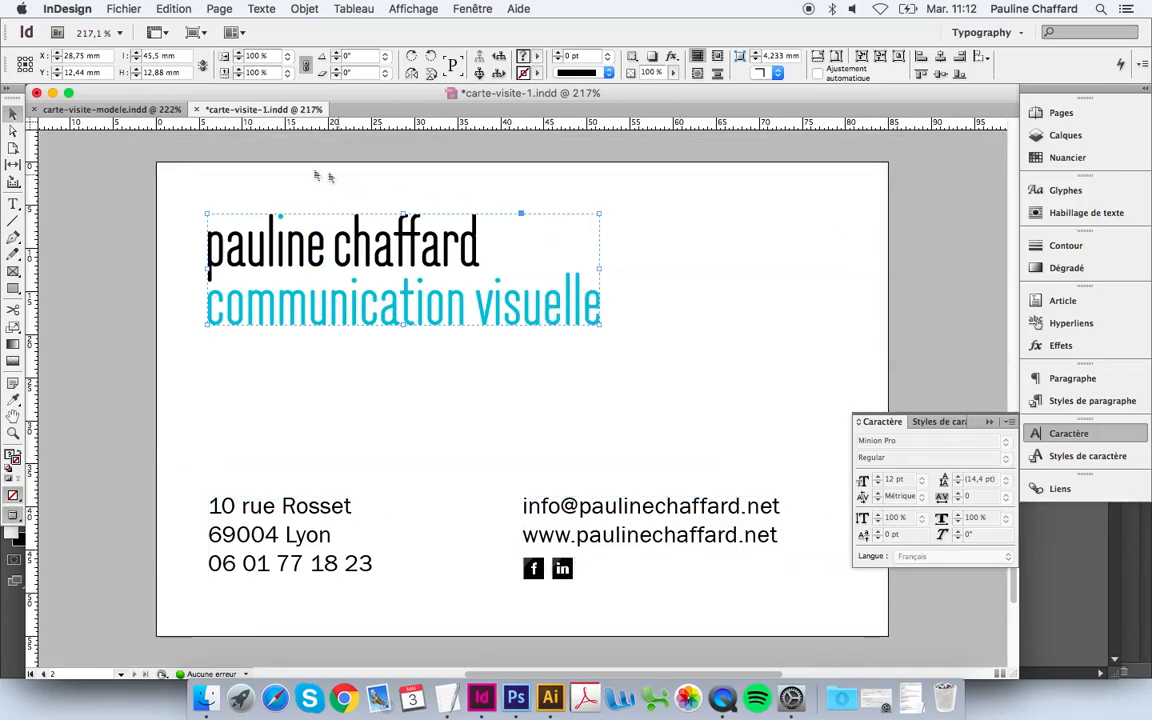
pyautogui.click(158, 109)
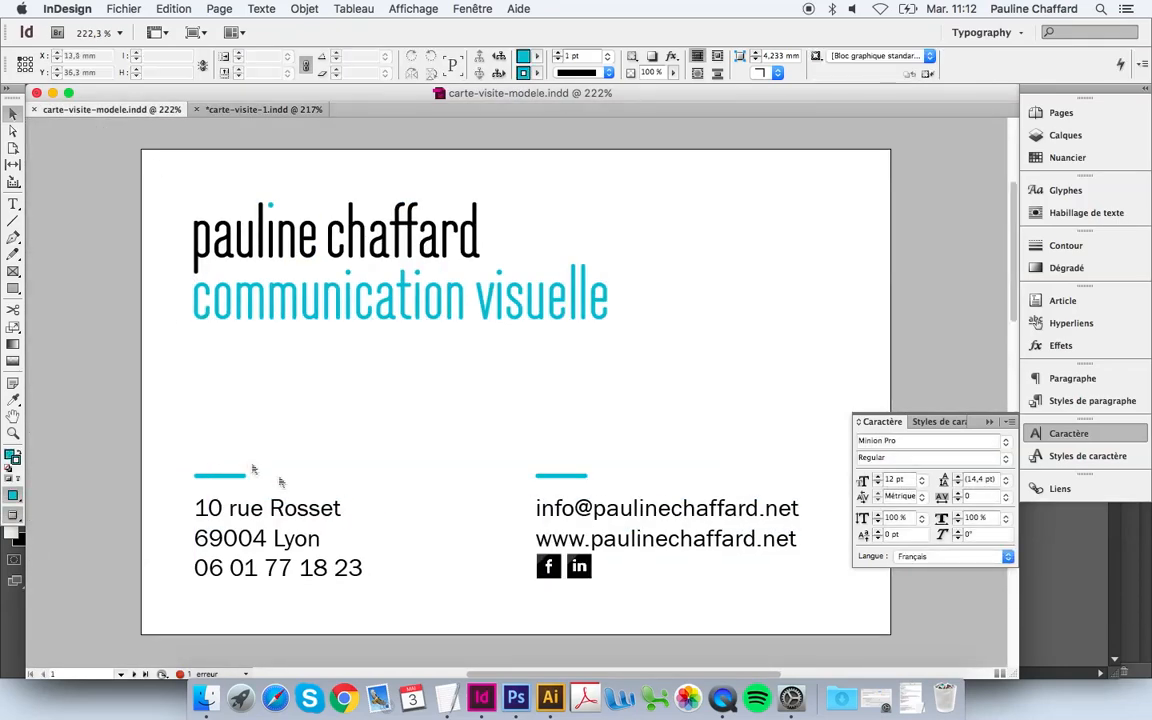
pyautogui.click(235, 109)
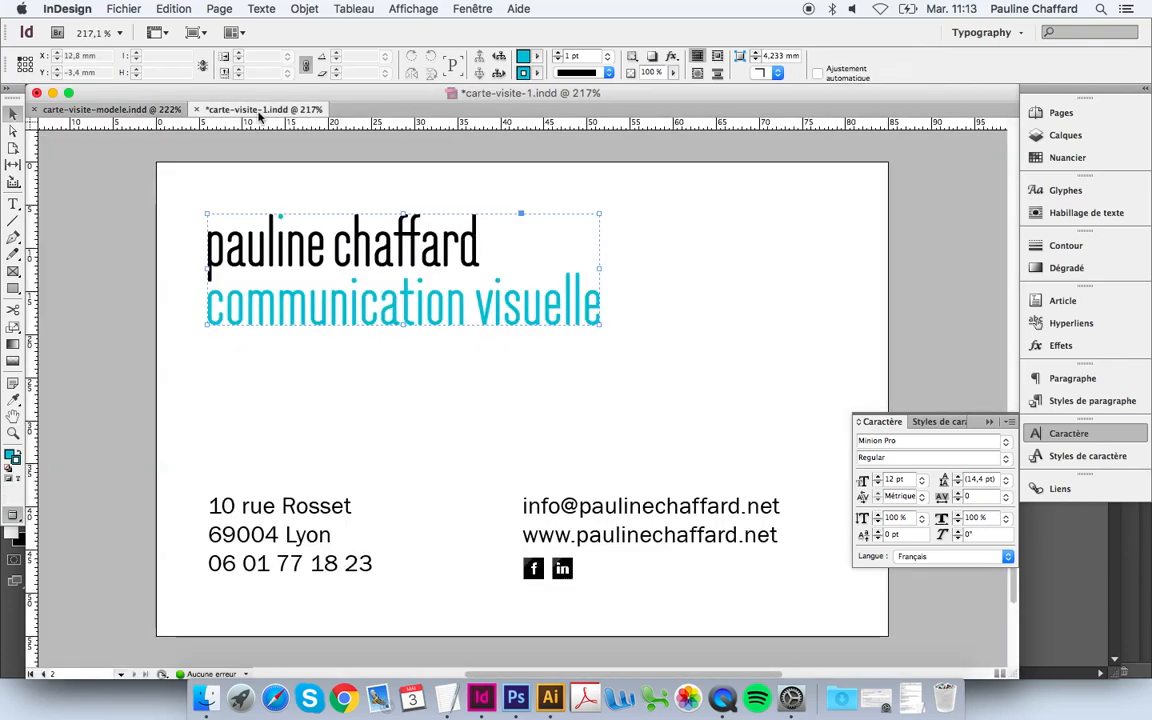
pyautogui.click(336, 395)
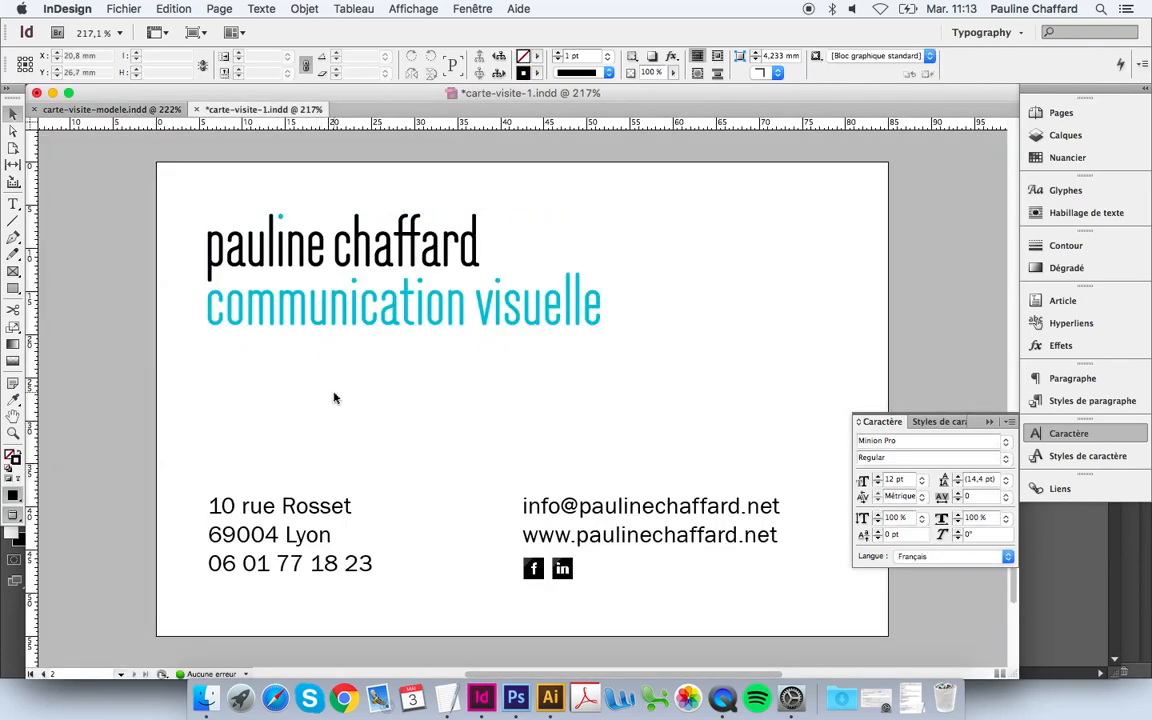
# Step: Draw a short rule above the address block with a 1,5 pt stroke and round caps
pyautogui.click(14, 224)
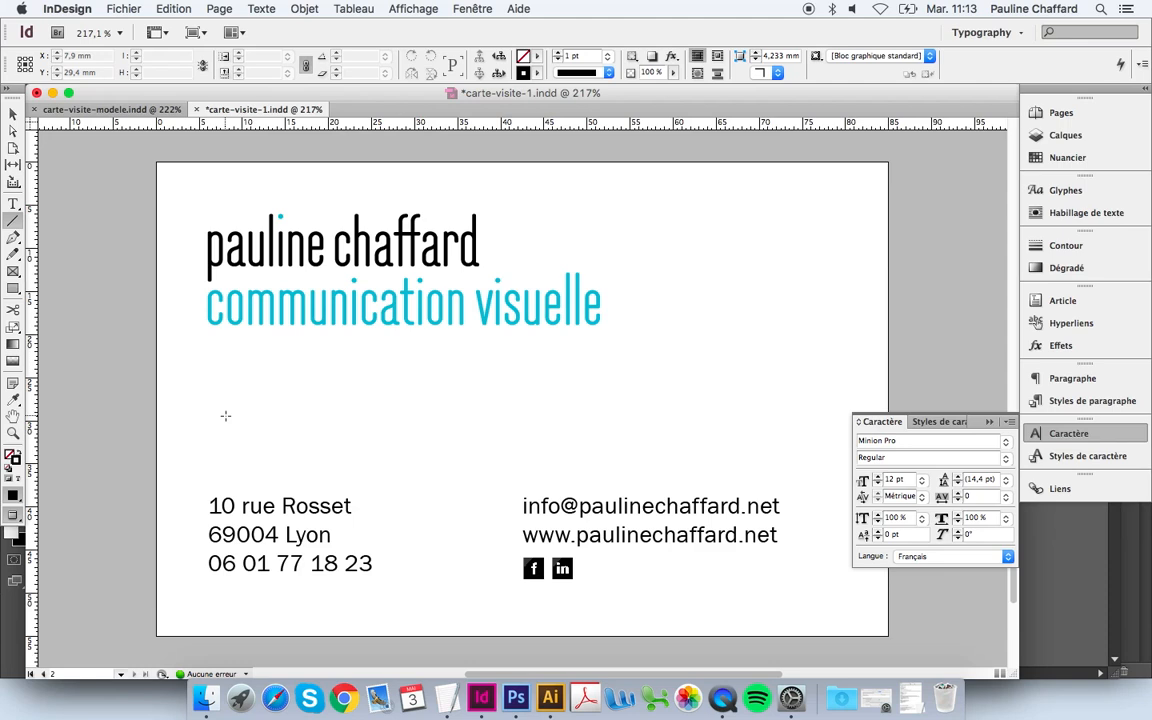
pyautogui.press('w')
pyautogui.moveTo(211, 473); pyautogui.dragTo(257, 471)
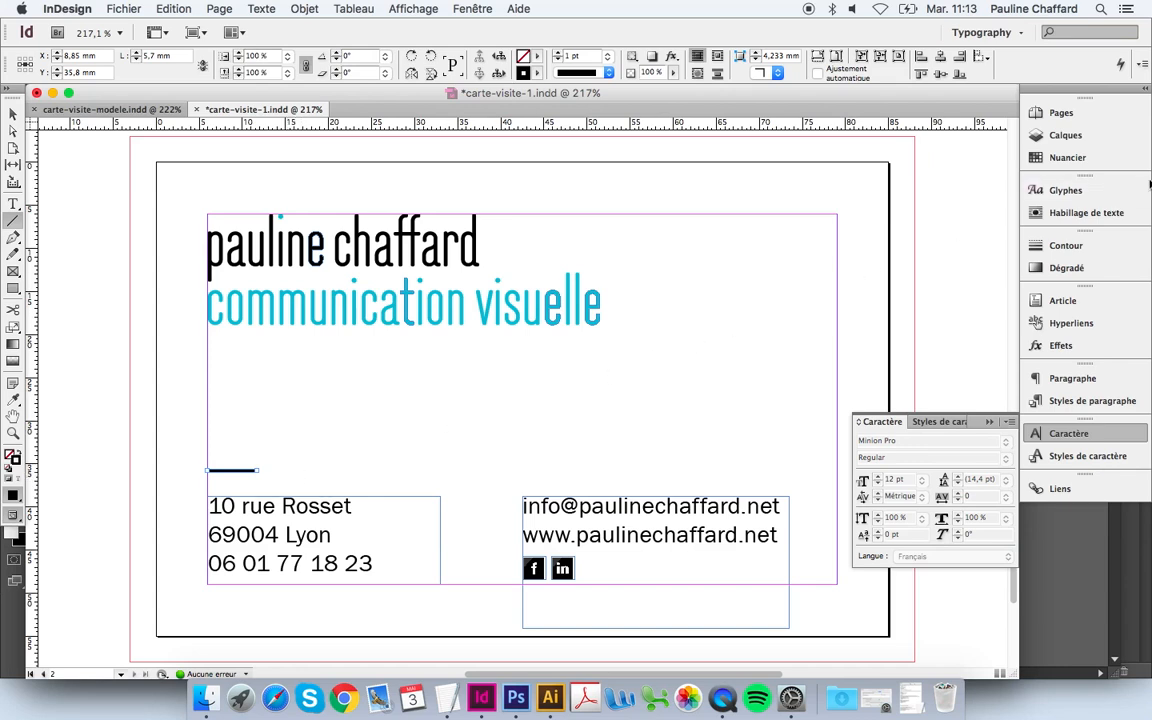
pyautogui.click(1100, 247)
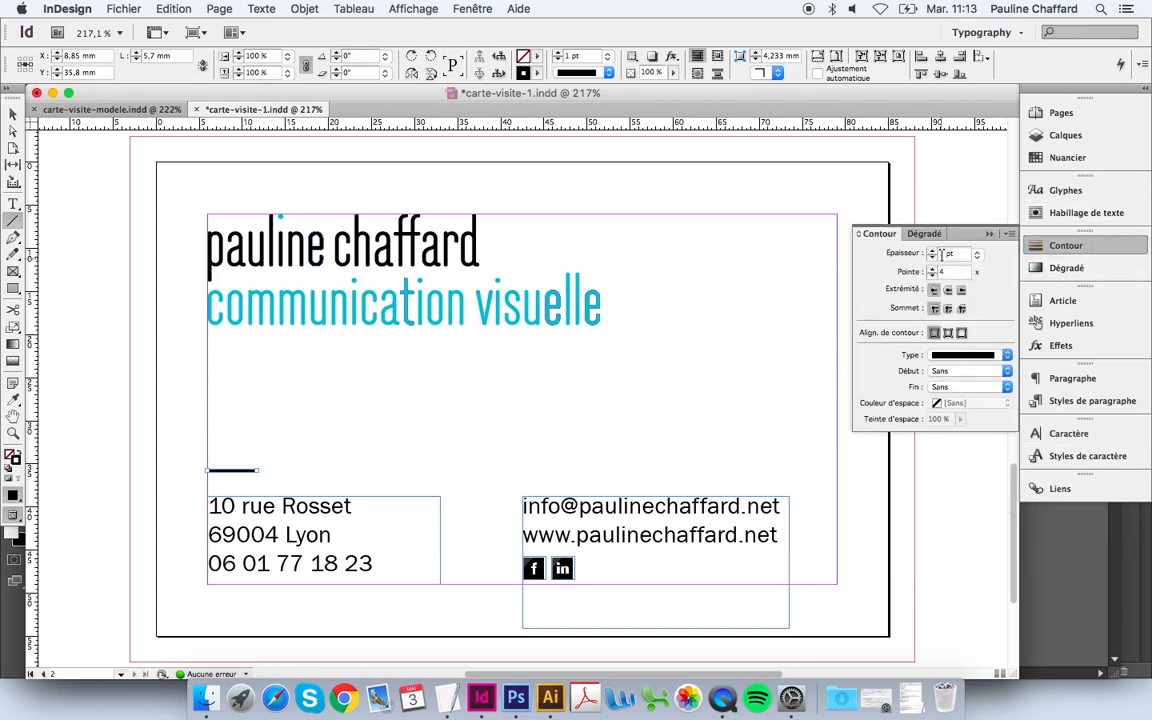
pyautogui.click(945, 254)
pyautogui.write(',5')
pyautogui.press('Return')
pyautogui.click(948, 290)
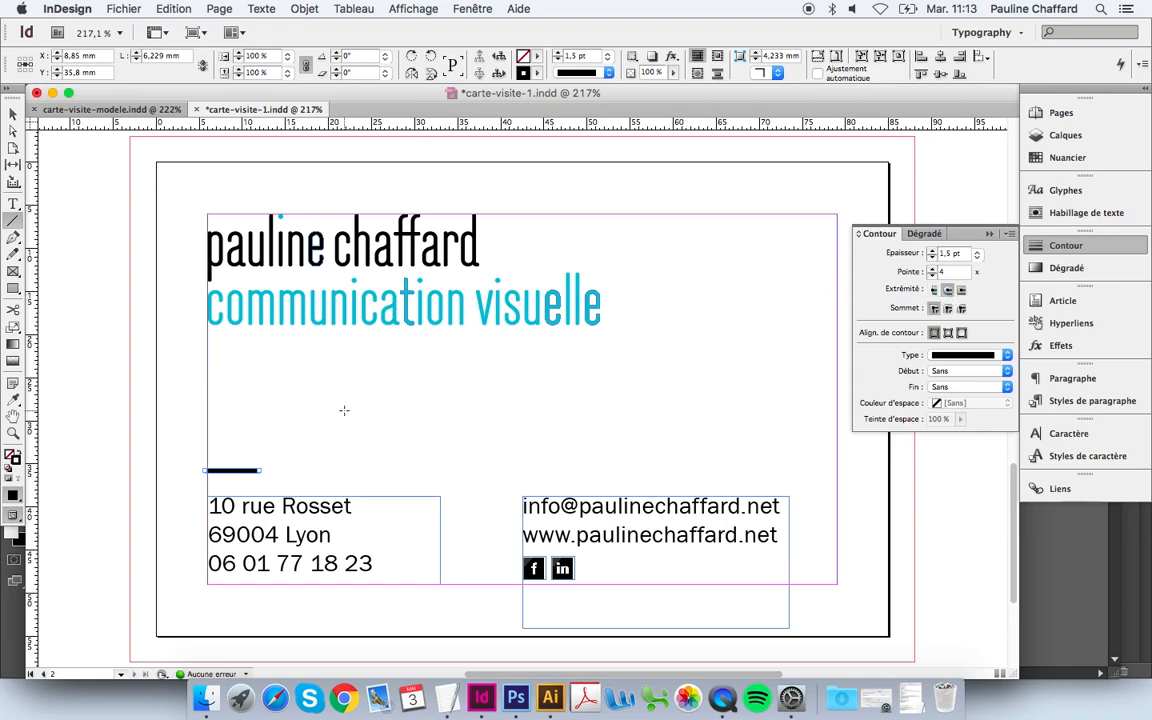
# Step: Align the rule with the address text's left edge and copy it above the contact block
pyautogui.moveTo(366, 393); pyautogui.dragTo(125, 535)
pyautogui.keyDown('super'); pyautogui.click(468, 378); pyautogui.keyUp('super')
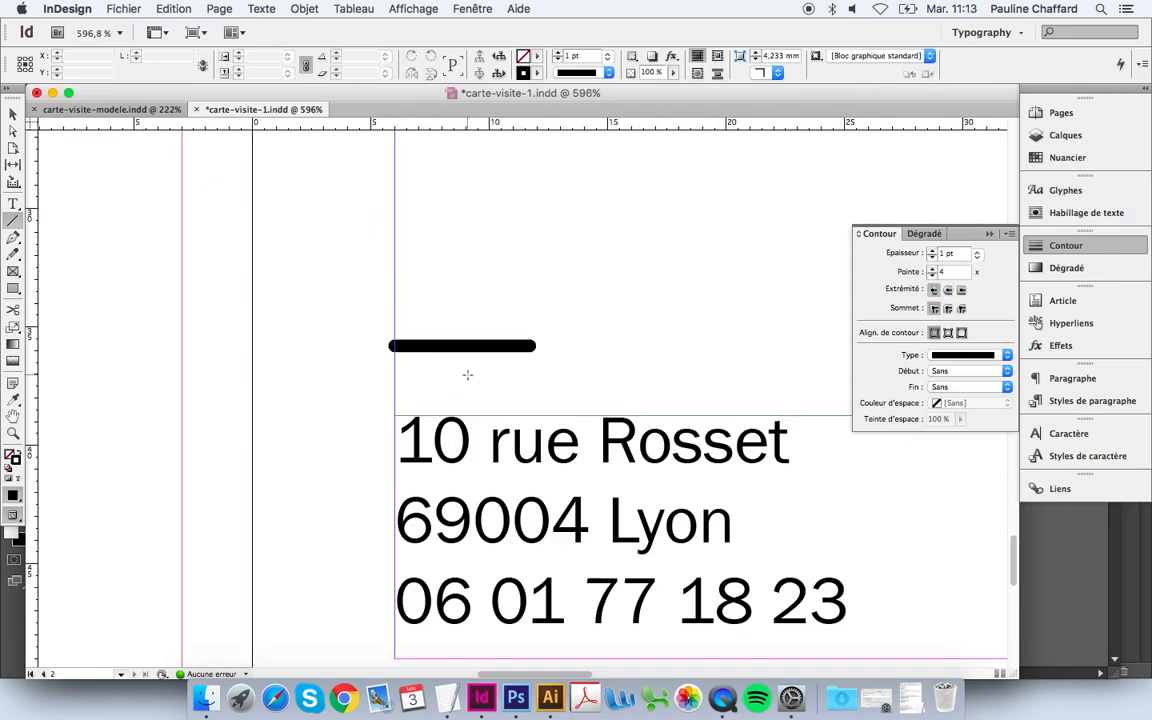
pyautogui.press('v')
pyautogui.moveTo(465, 347); pyautogui.dragTo(471, 346)
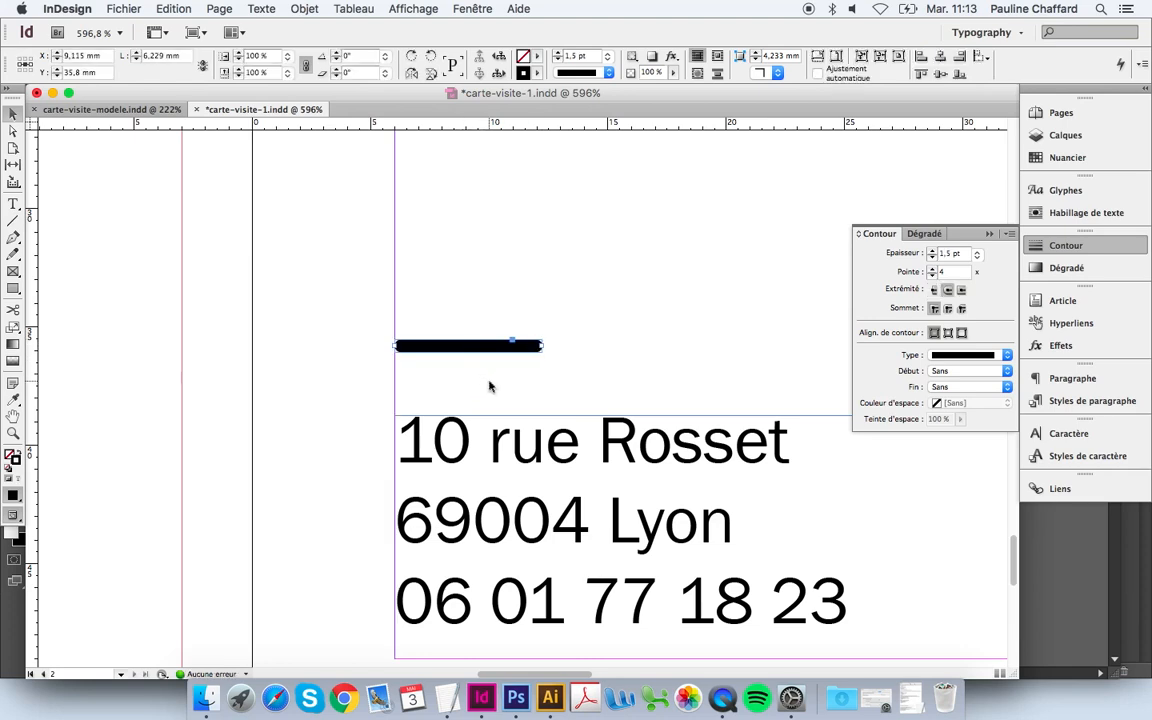
pyautogui.click(489, 386)
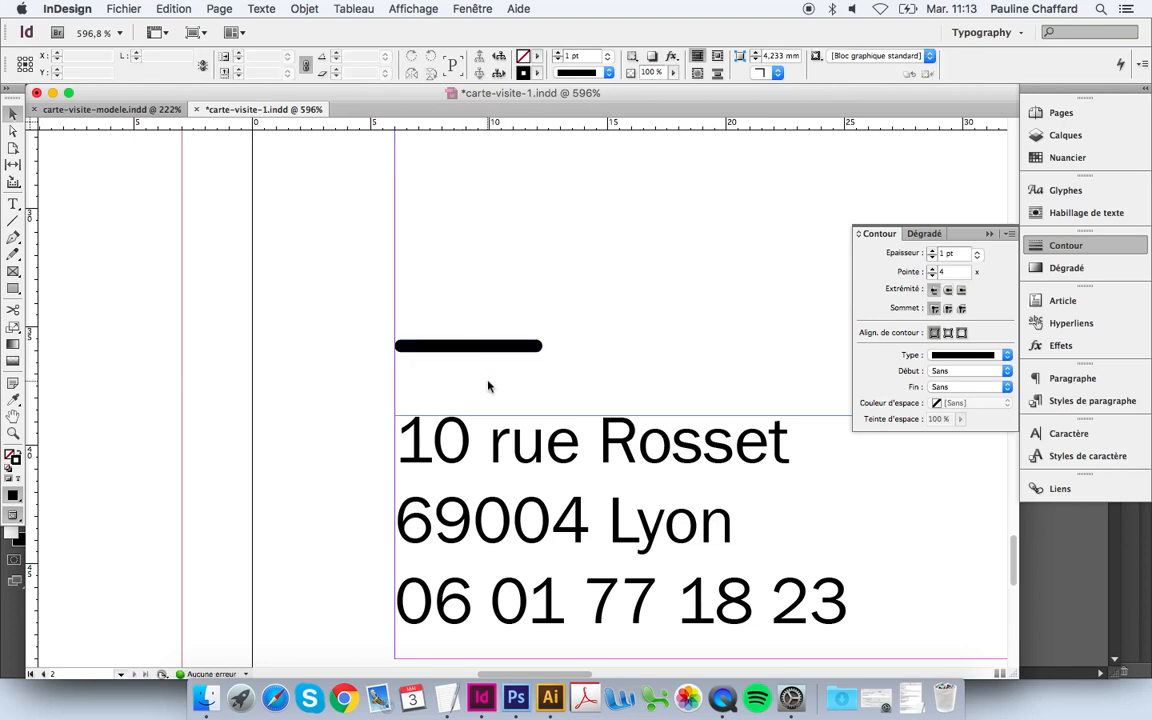
pyautogui.doubleClick(13, 415)
pyautogui.press('v')
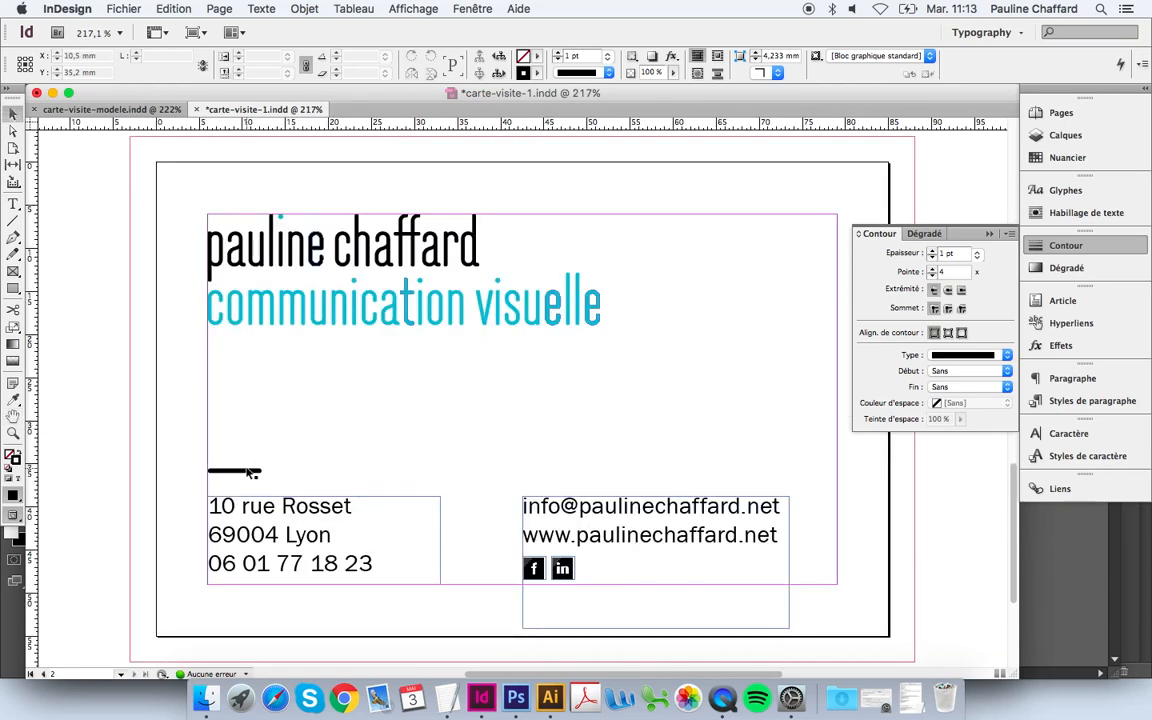
pyautogui.moveTo(244, 470); pyautogui.dragTo(560, 483)
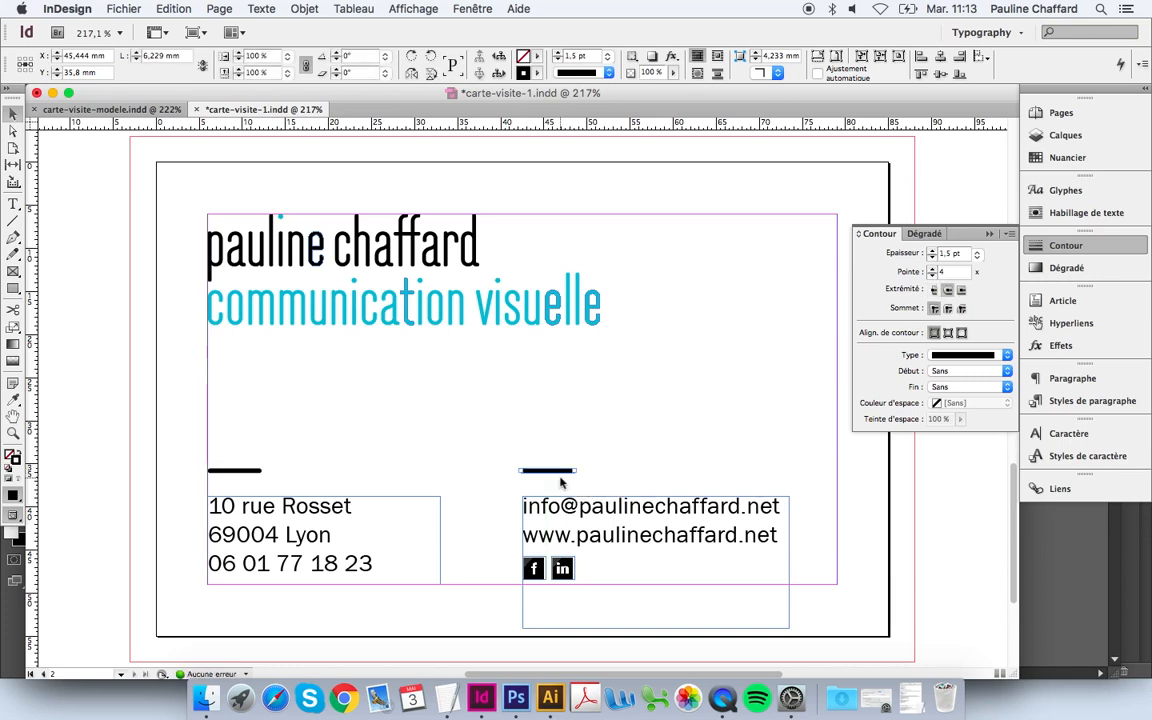
pyautogui.click(641, 459)
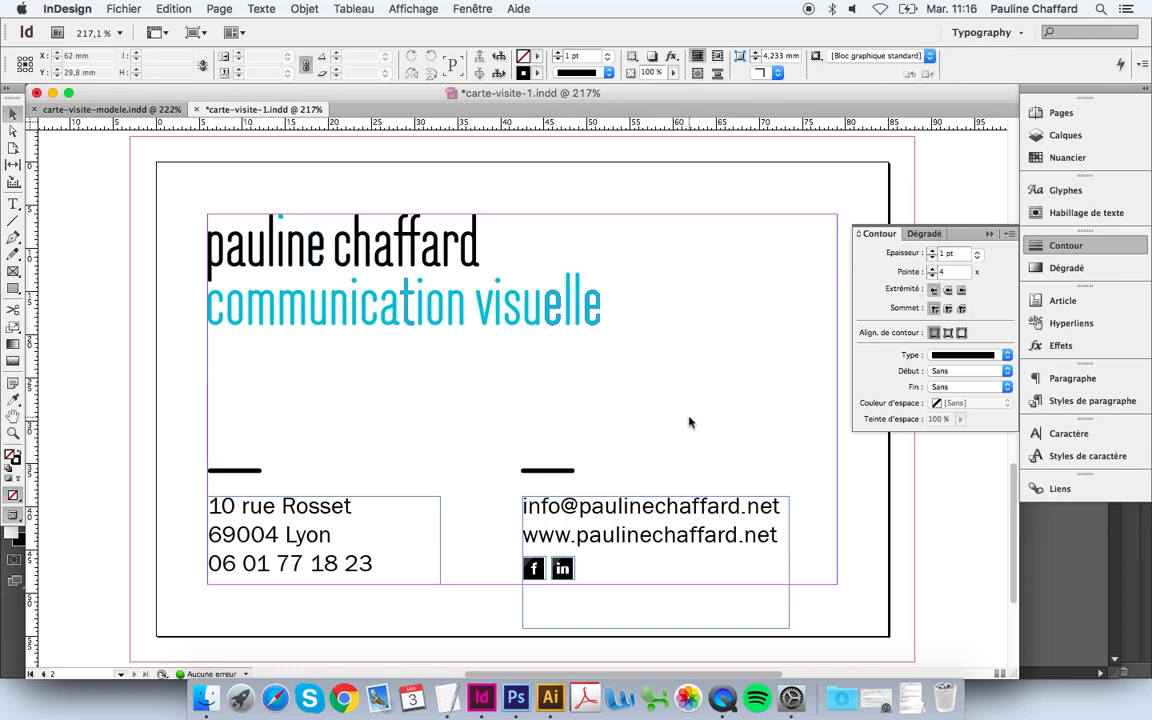
# Step: Apply the cyan c72m0y18k0 swatch as the stroke of both short rules, then deselect them
pyautogui.moveTo(685, 415); pyautogui.dragTo(190, 484)
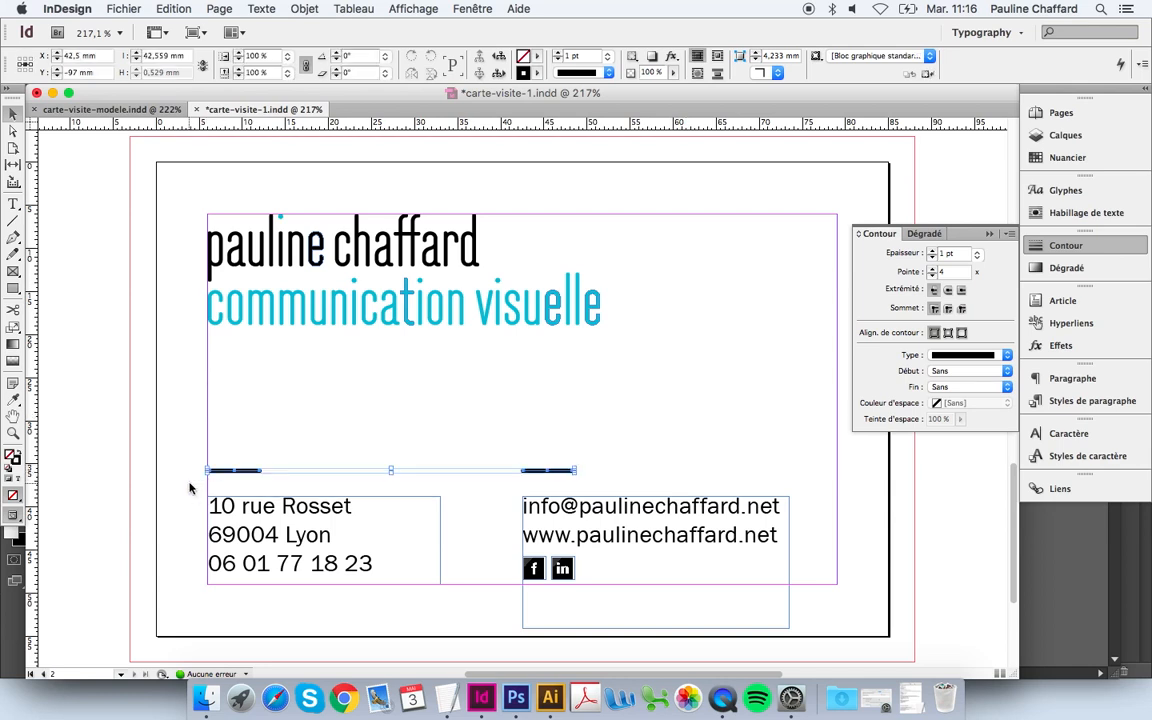
pyautogui.click(1092, 163)
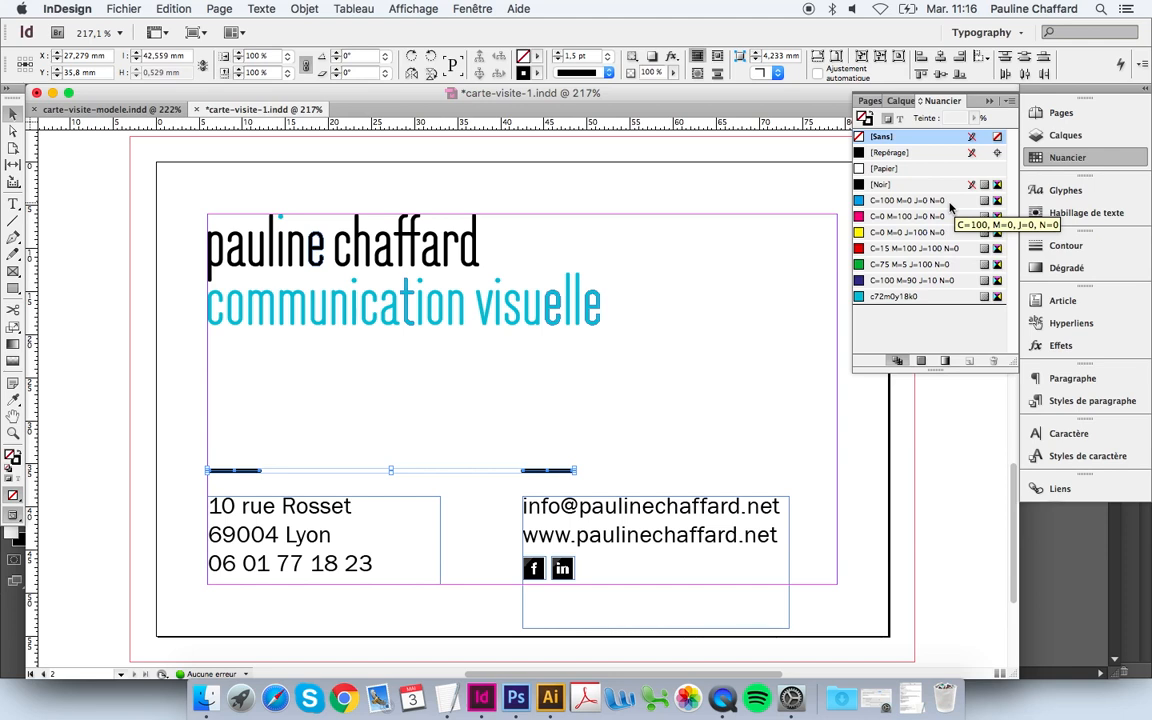
pyautogui.click(947, 300)
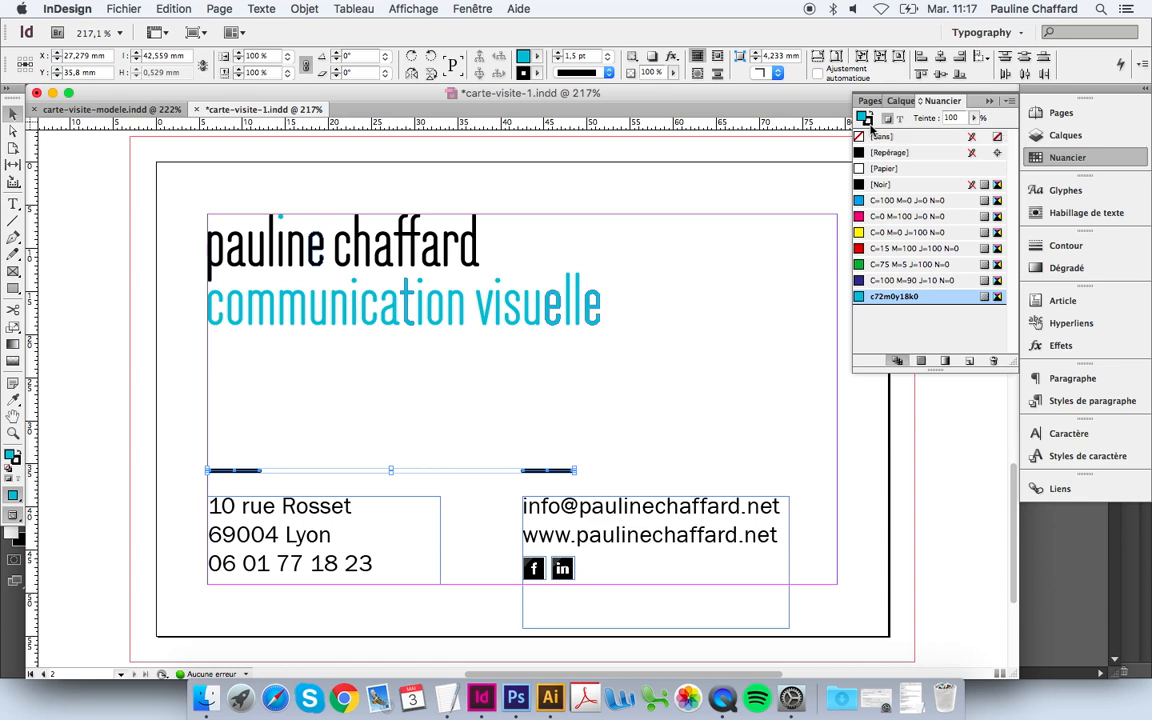
pyautogui.click(869, 123)
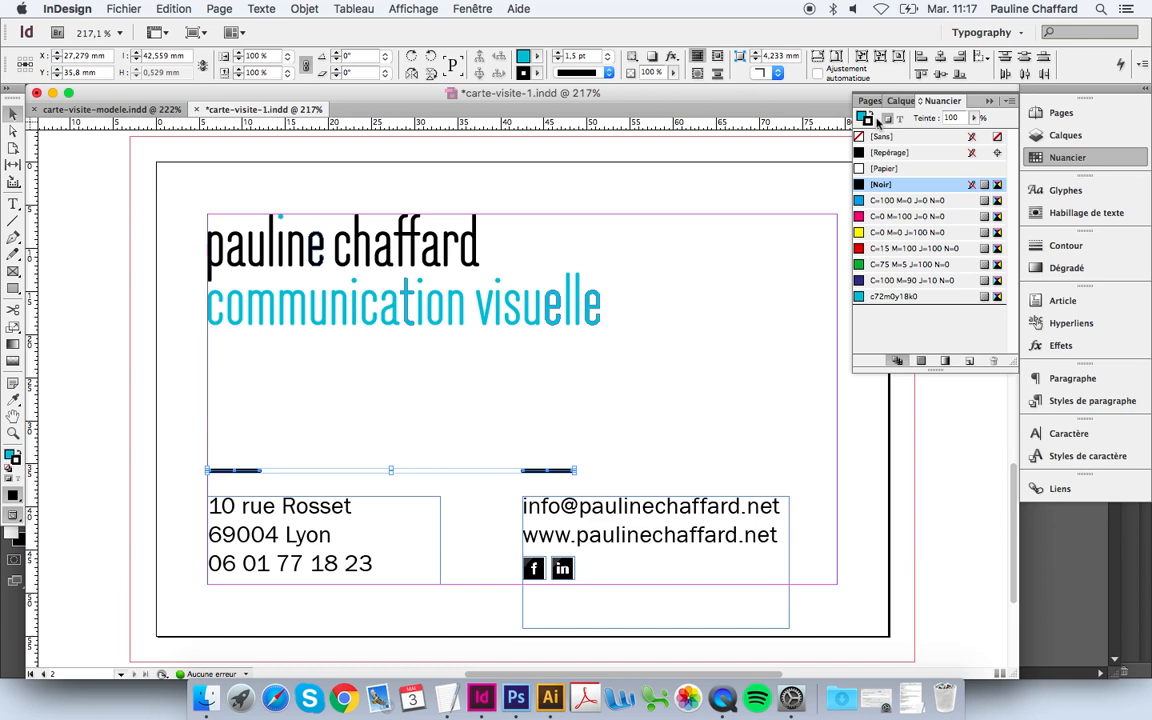
pyautogui.click(908, 297)
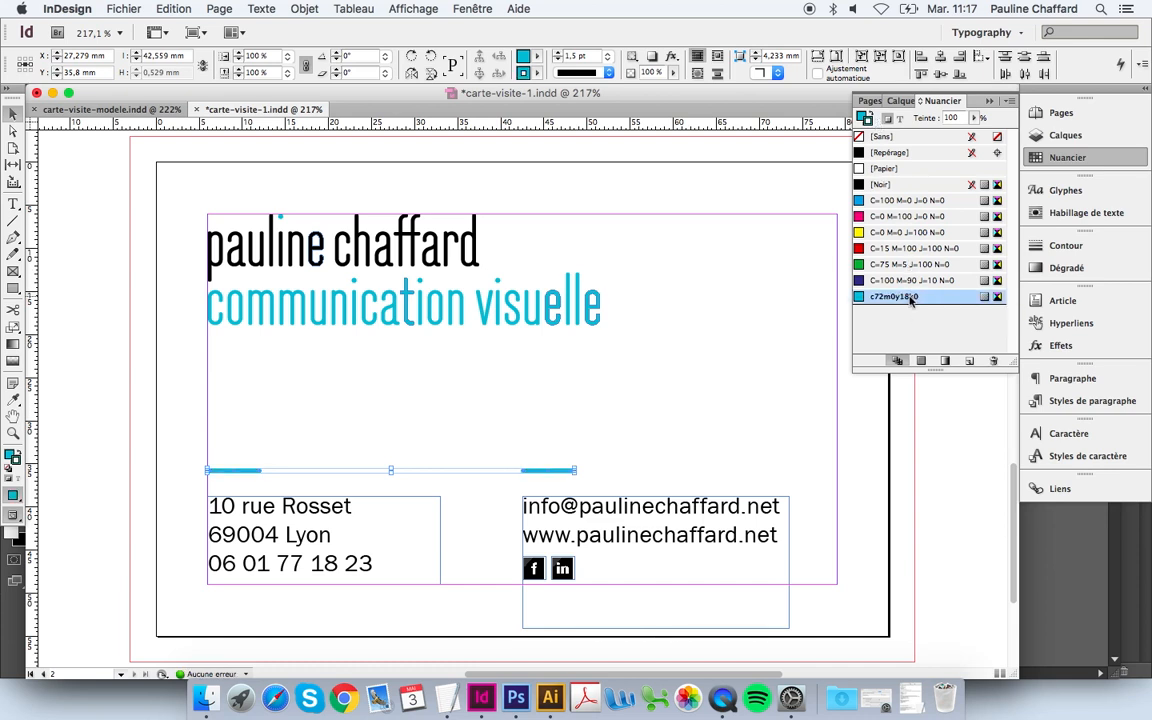
pyautogui.click(813, 395)
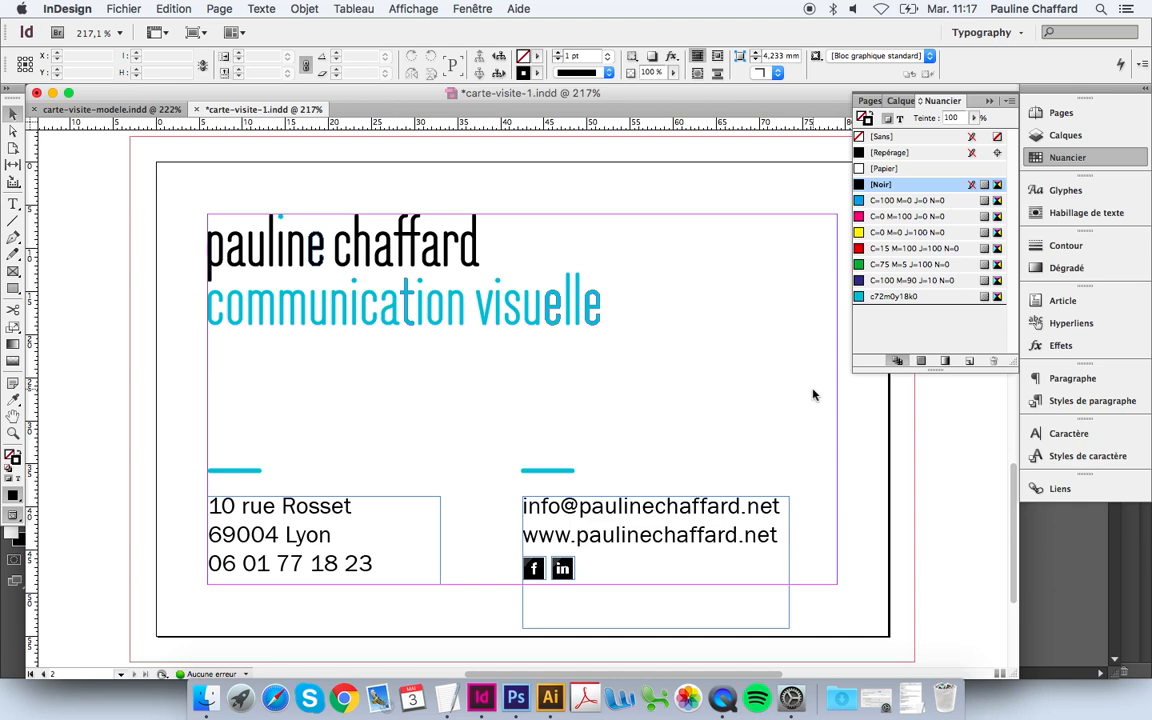
pyautogui.doubleClick(909, 298)
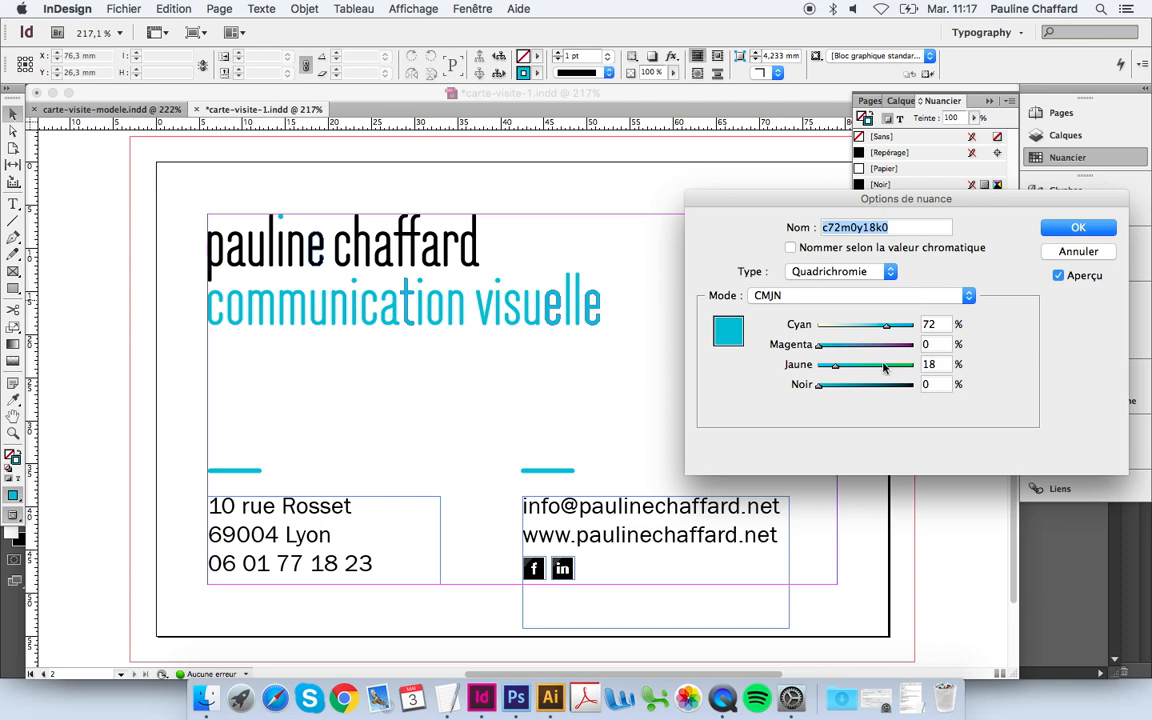
pyautogui.moveTo(874, 367); pyautogui.dragTo(911, 367)
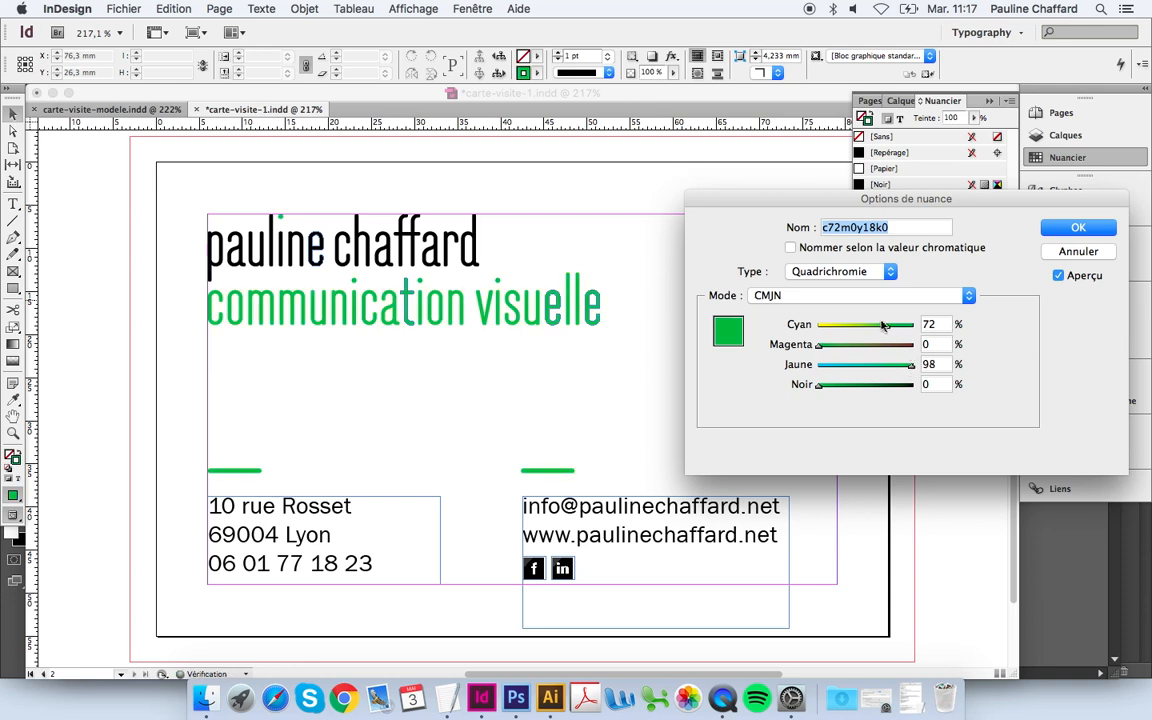
pyautogui.moveTo(886, 326); pyautogui.dragTo(866, 328)
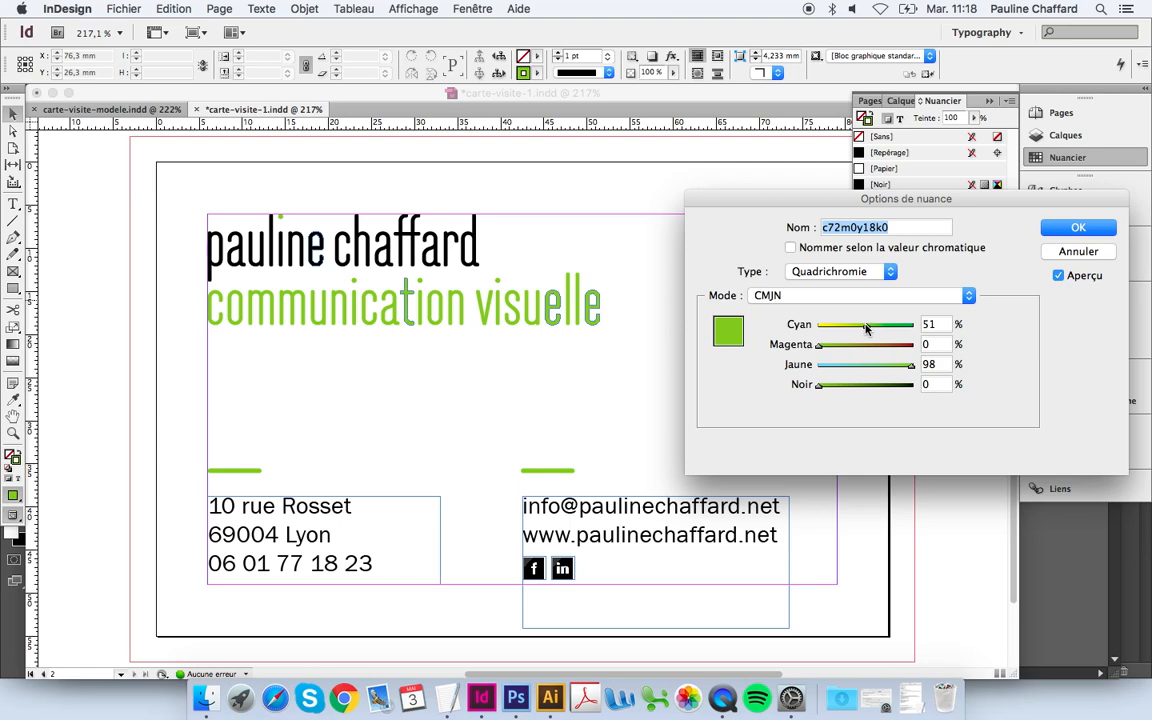
pyautogui.click(1070, 253)
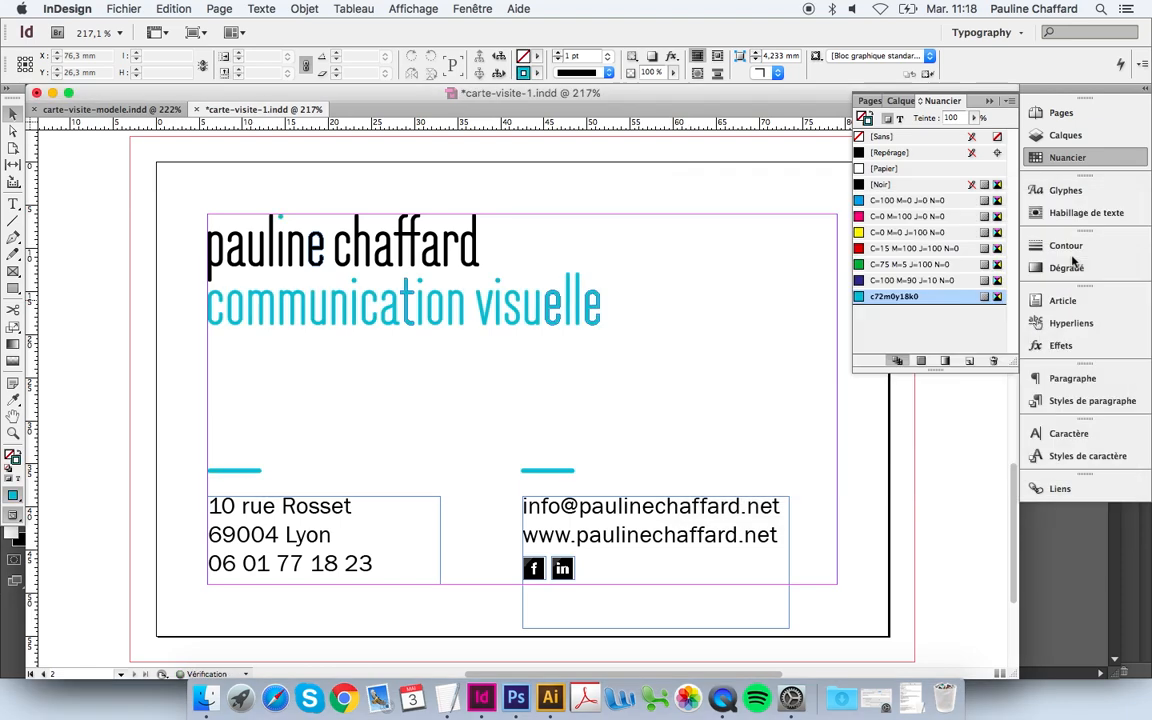